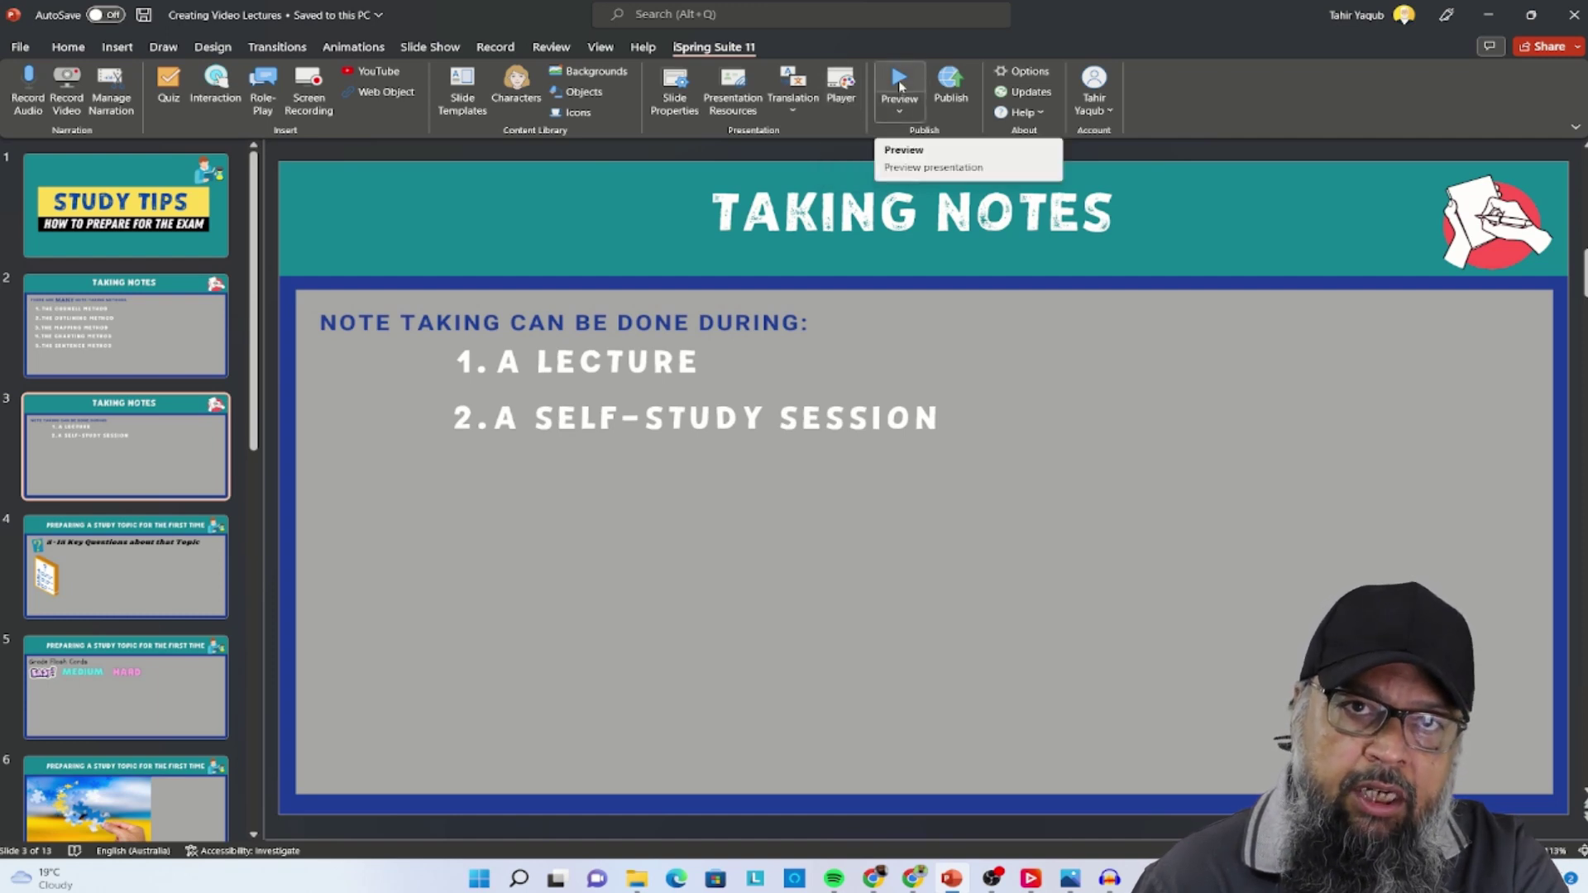
- Preview the deck in the iSpring lecture player, close the preview, and open Customize Player
{"action": "left_click", "coordinate": [900, 86]}
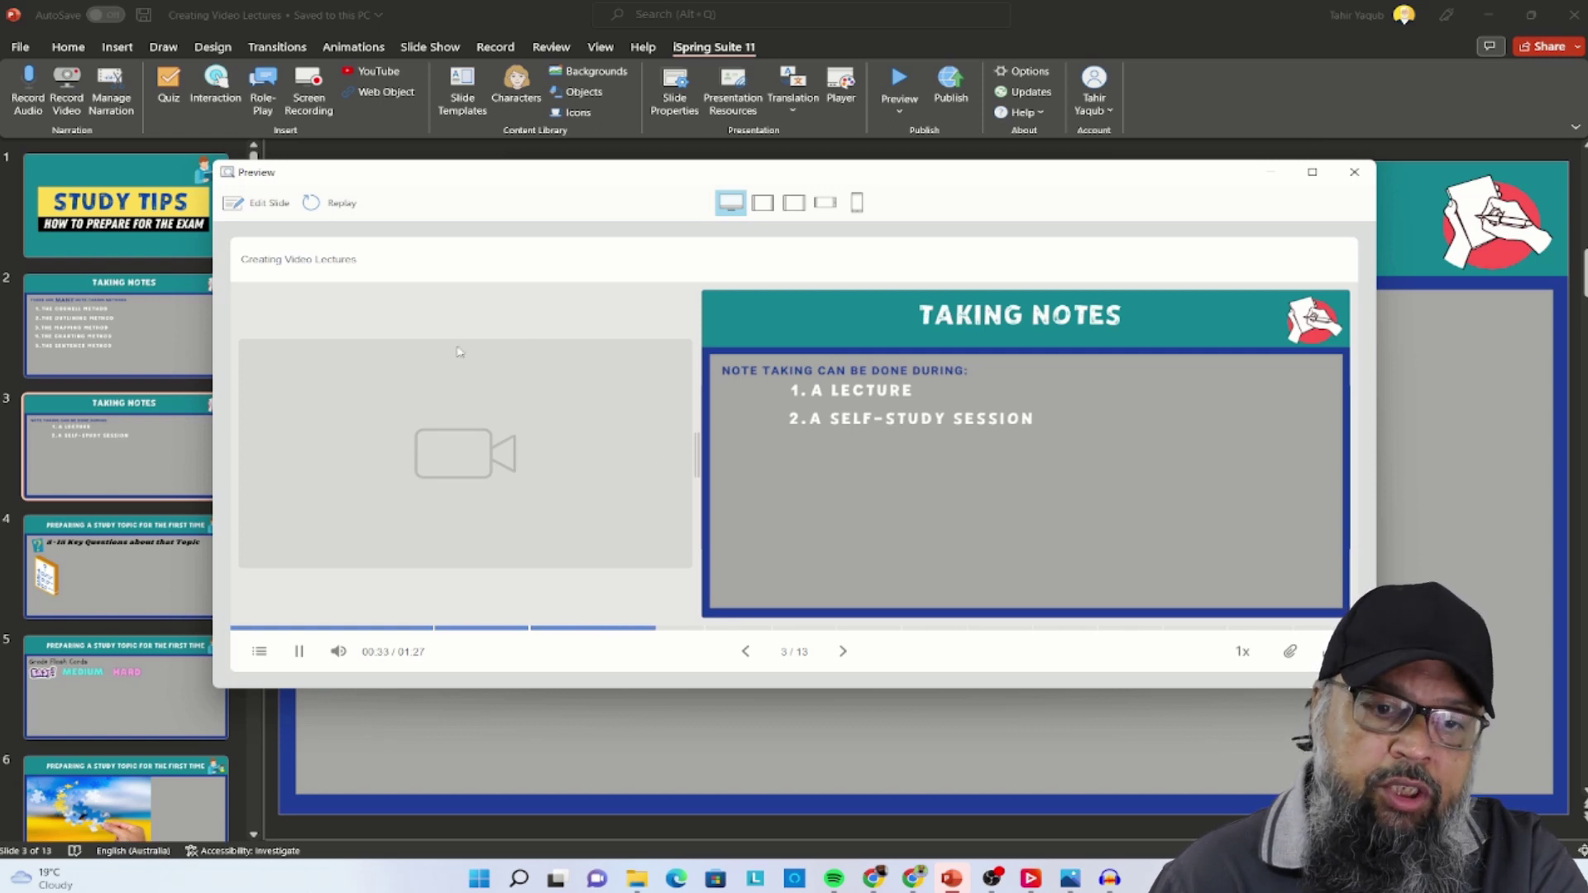
{"action": "left_click", "coordinate": [1354, 172]}
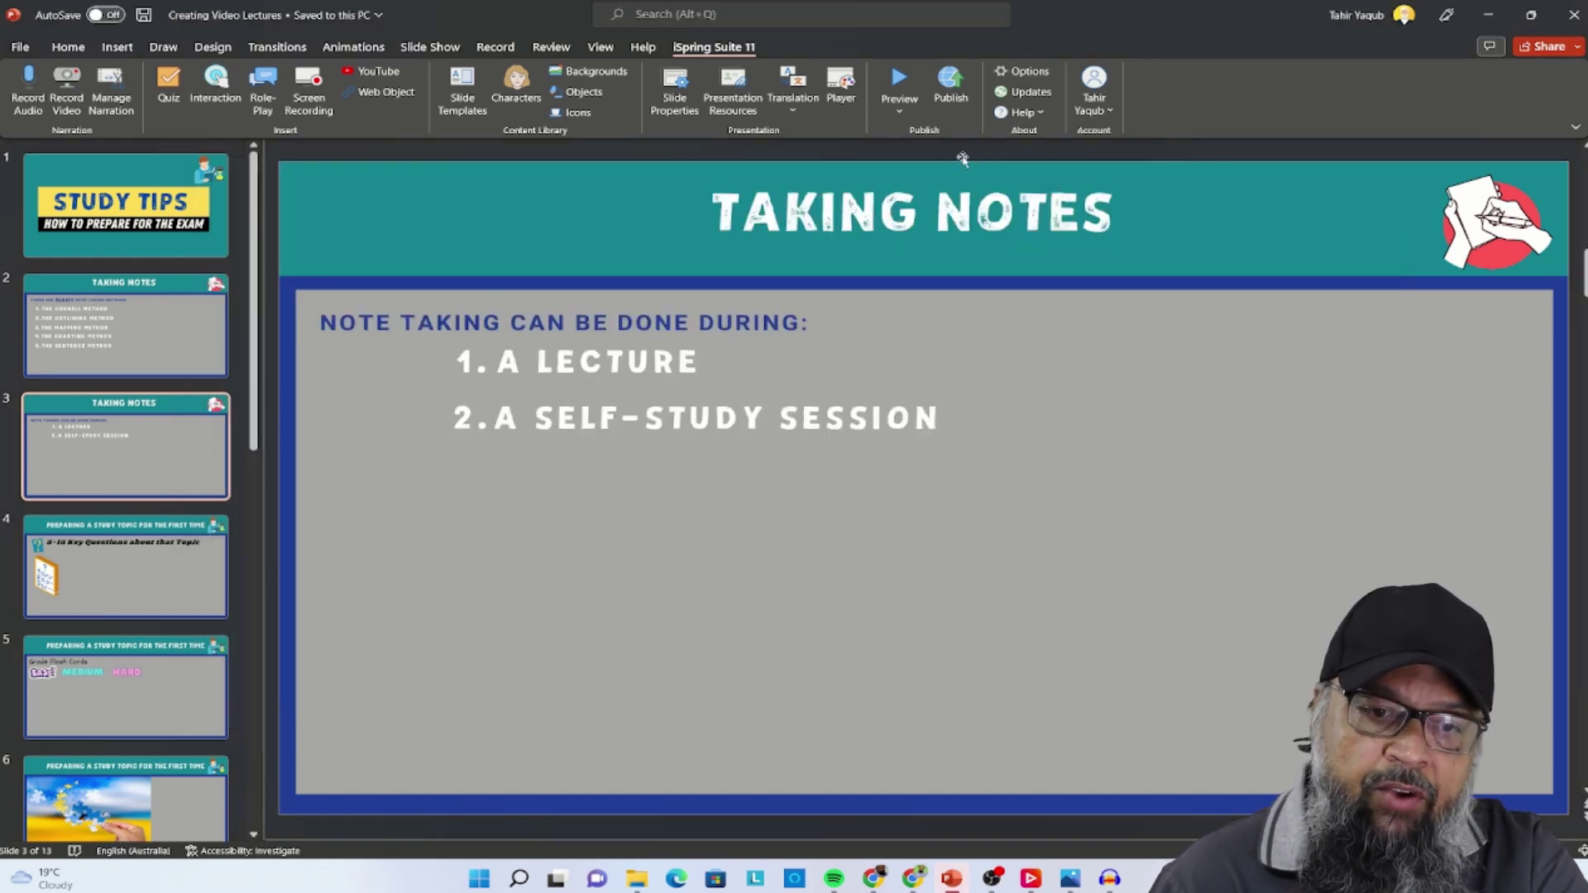
{"action": "left_click", "coordinate": [840, 83]}
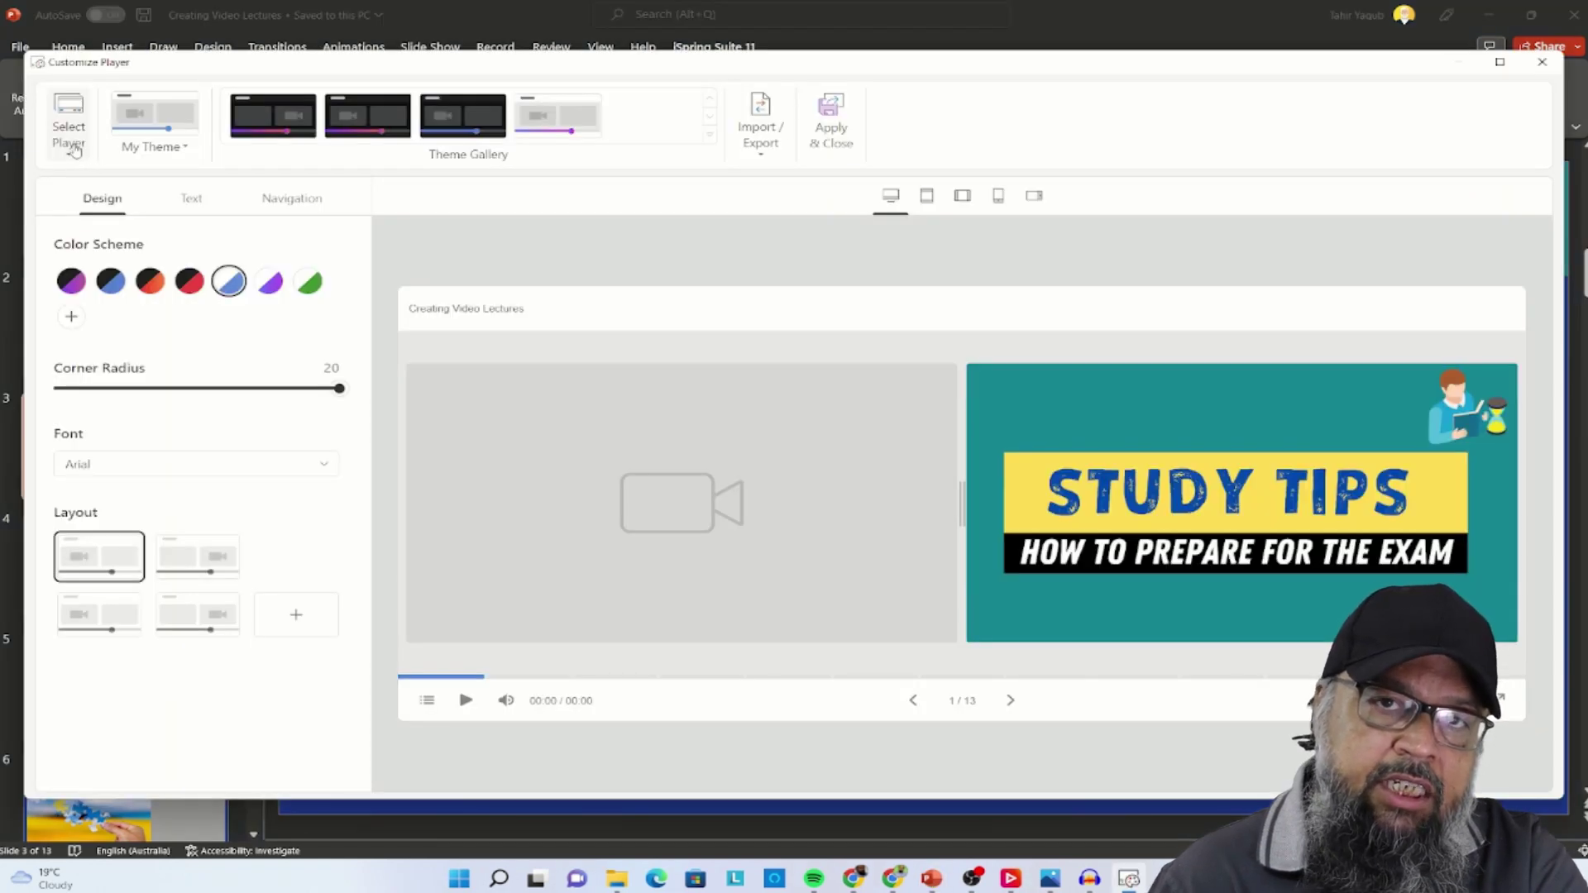
- Try the Universal and slides-only player types, then settle on the Video Lecture player
{"action": "left_click", "coordinate": [73, 146]}
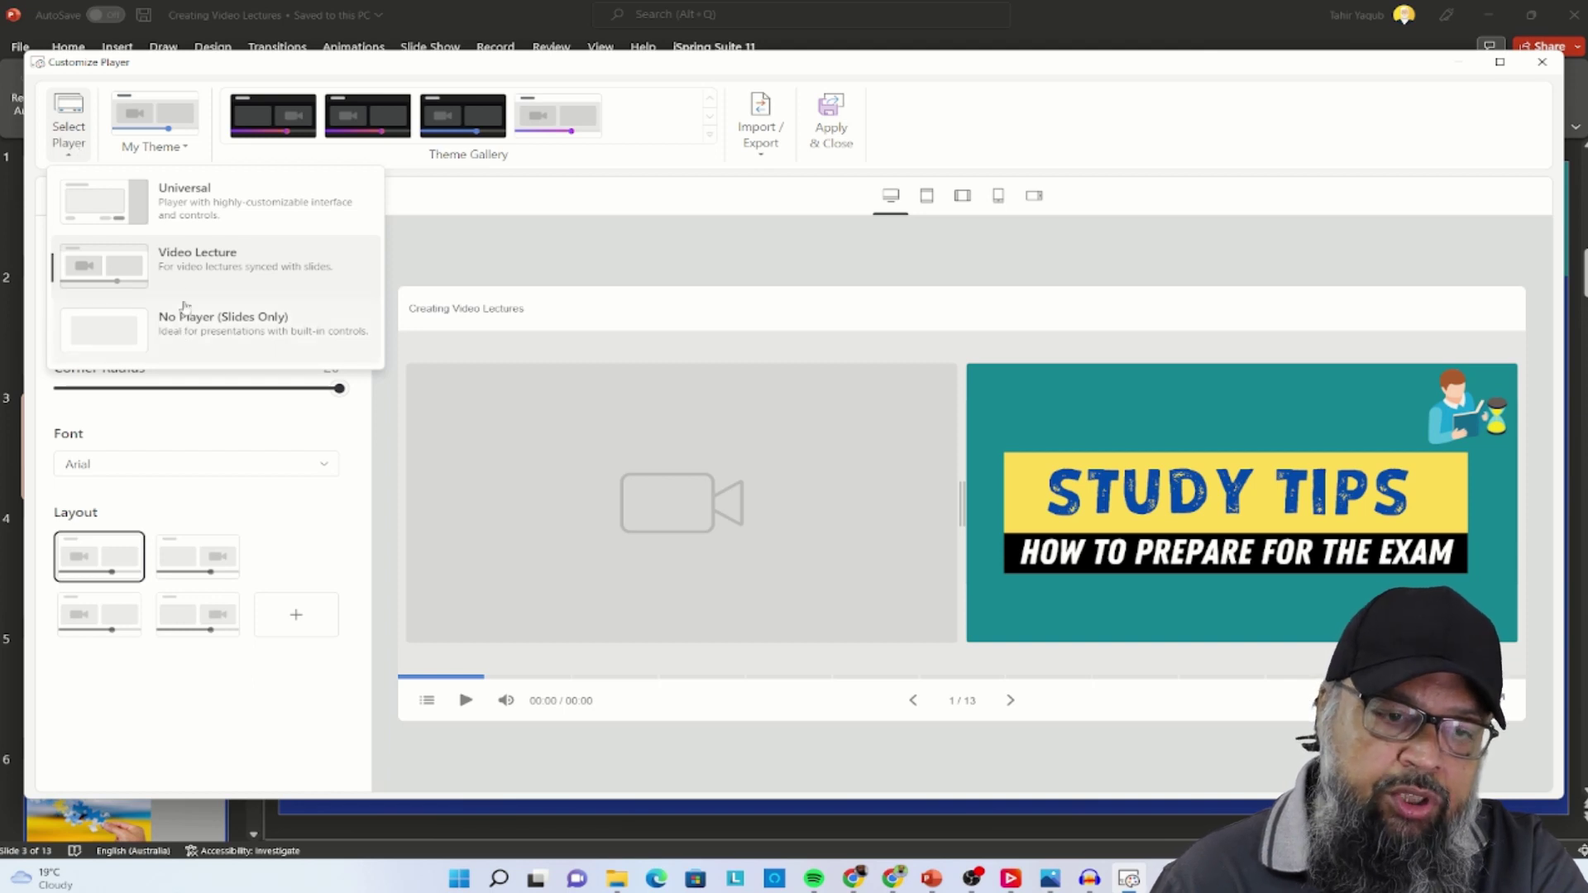
{"action": "left_click", "coordinate": [202, 208]}
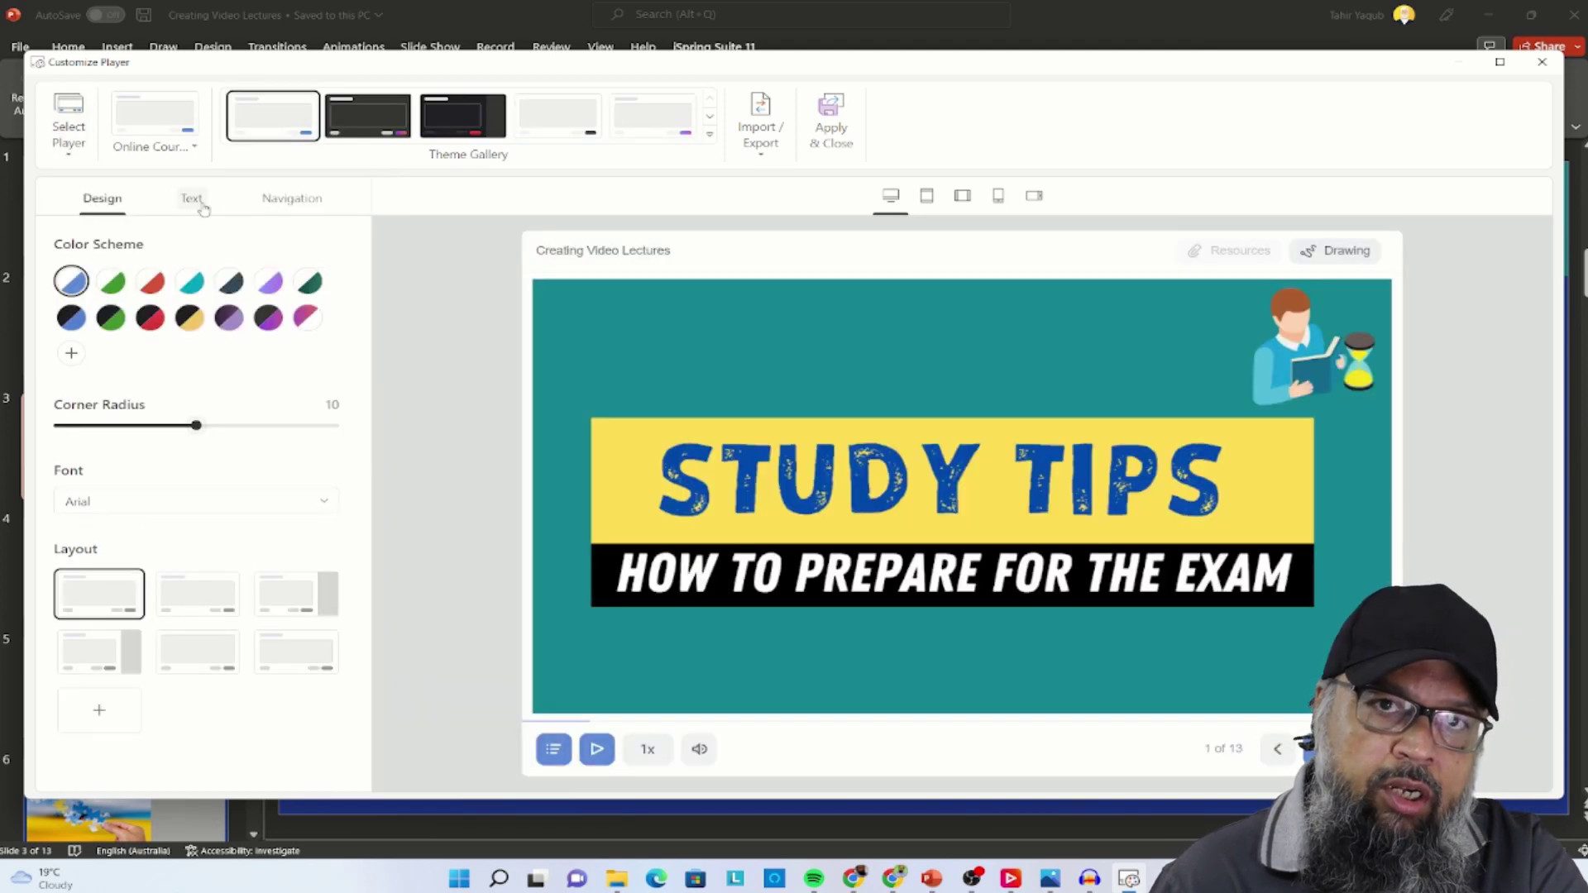
{"action": "left_click", "coordinate": [69, 124]}
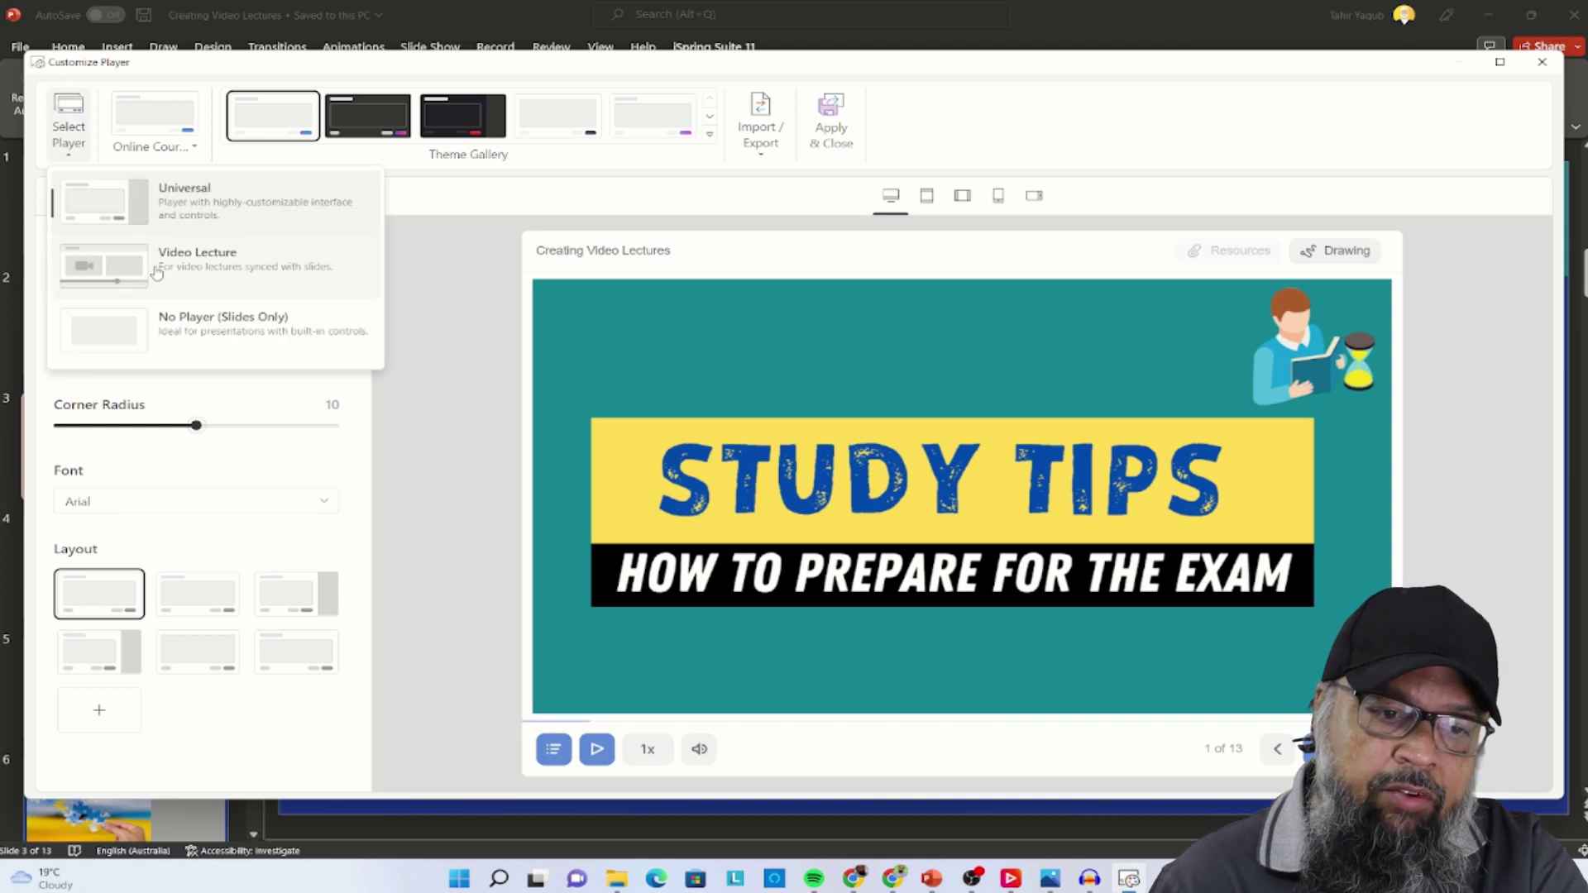
{"action": "left_click", "coordinate": [154, 273]}
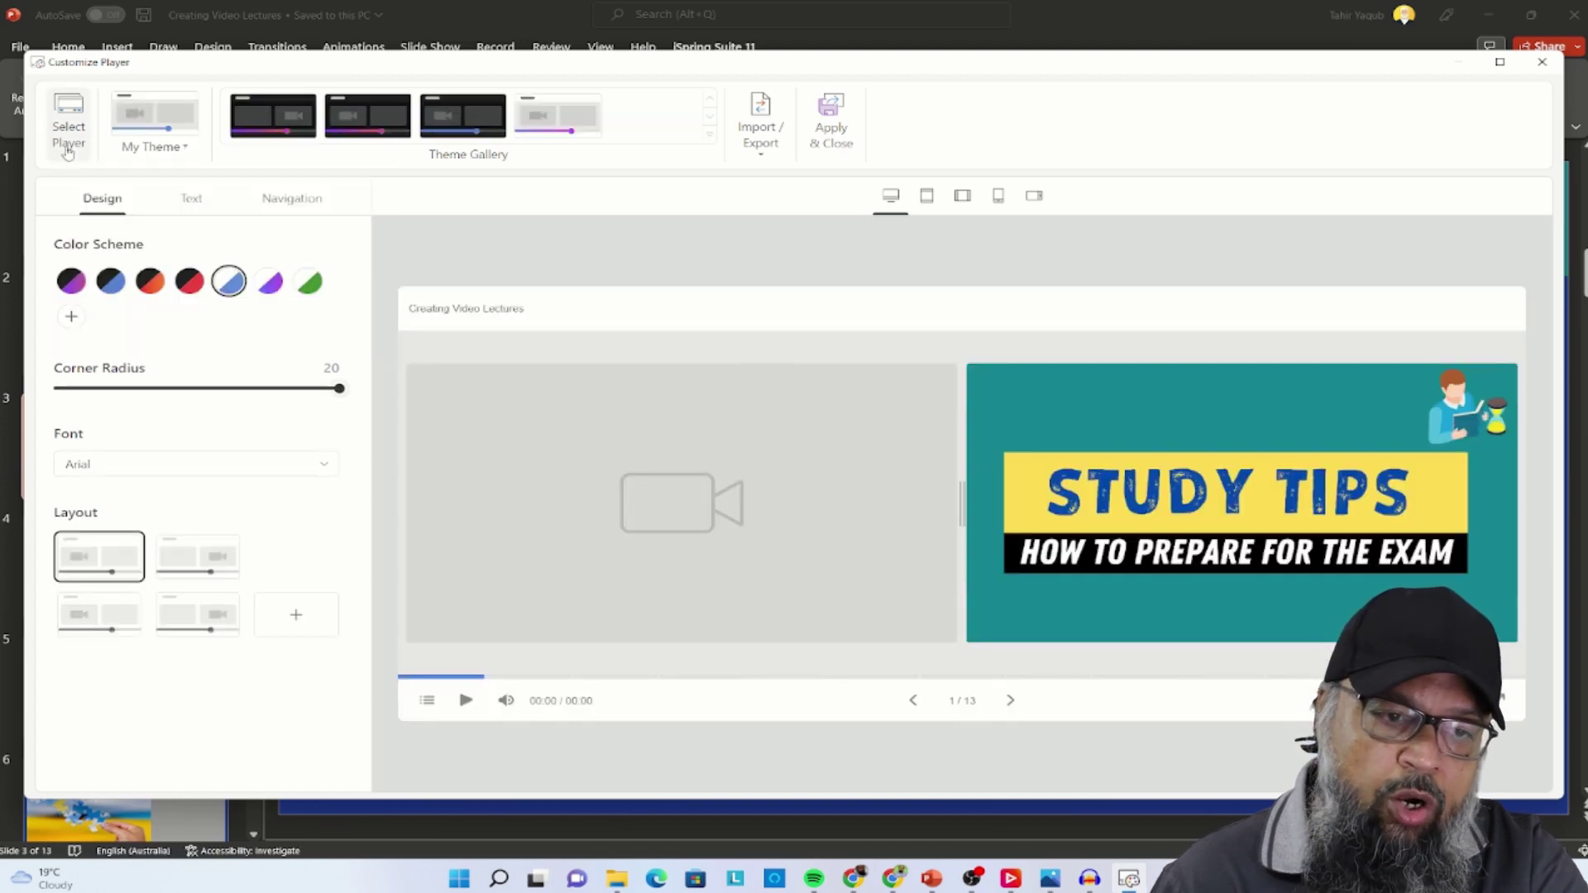
{"action": "left_click", "coordinate": [69, 145]}
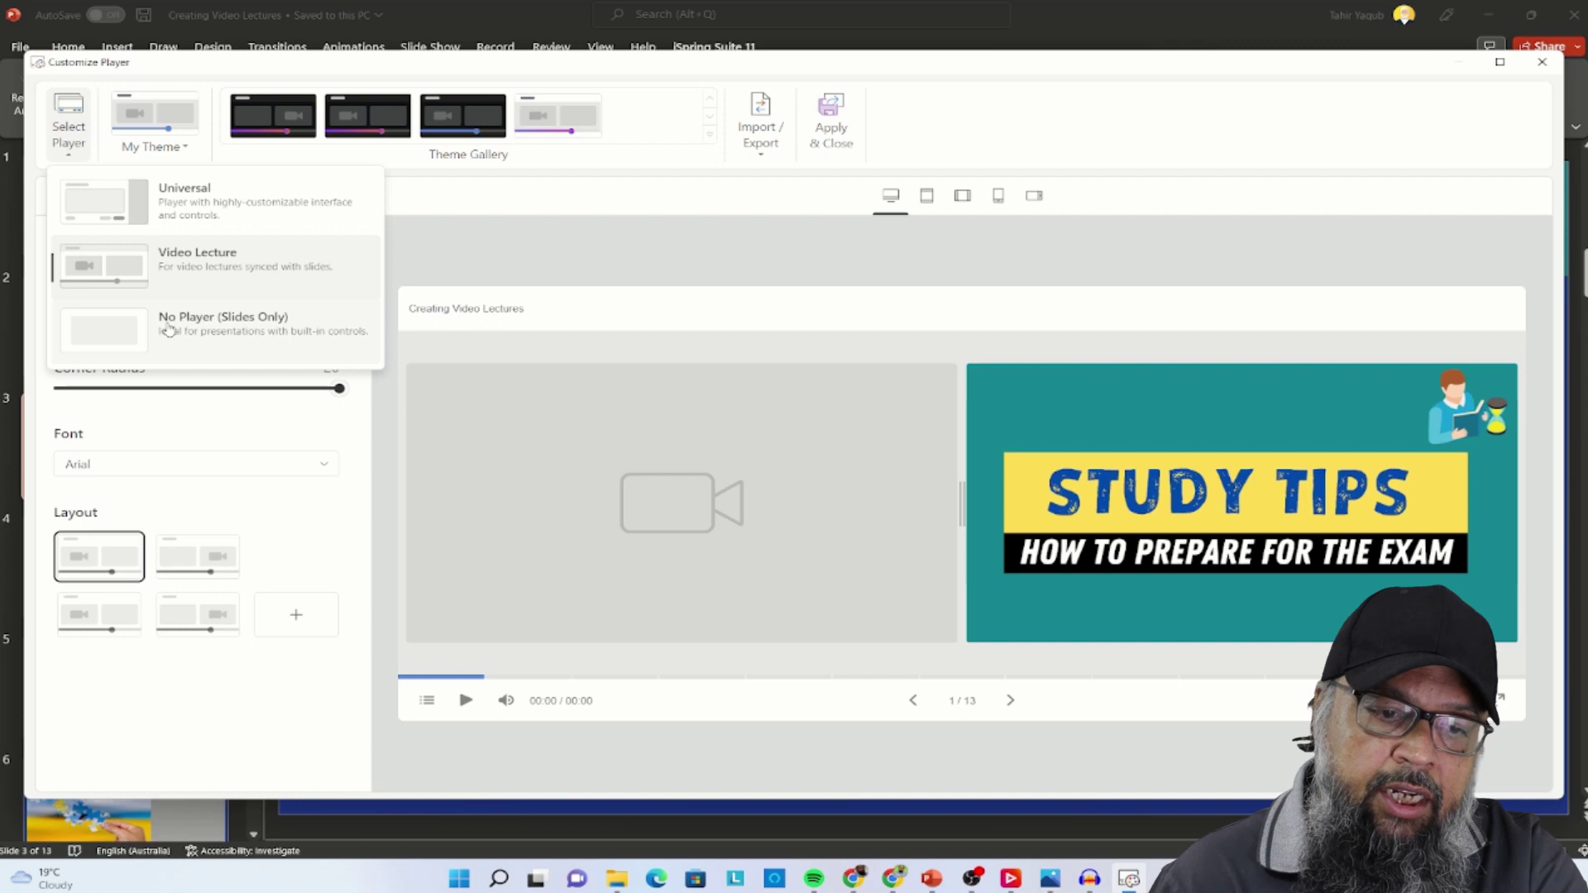
{"action": "left_click", "coordinate": [168, 330]}
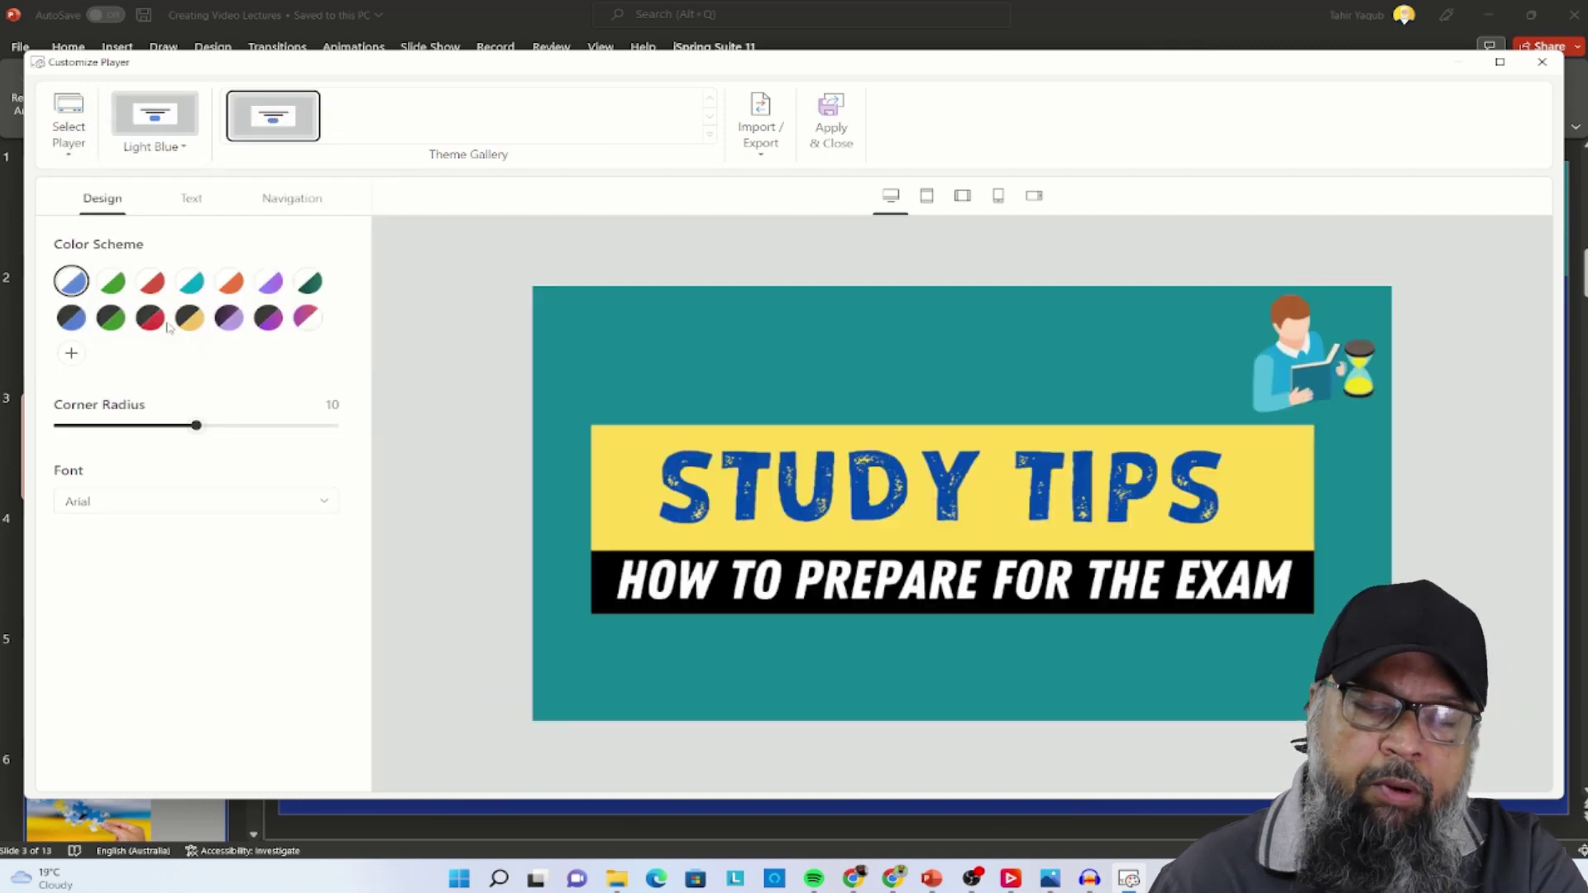
{"action": "left_click", "coordinate": [74, 155]}
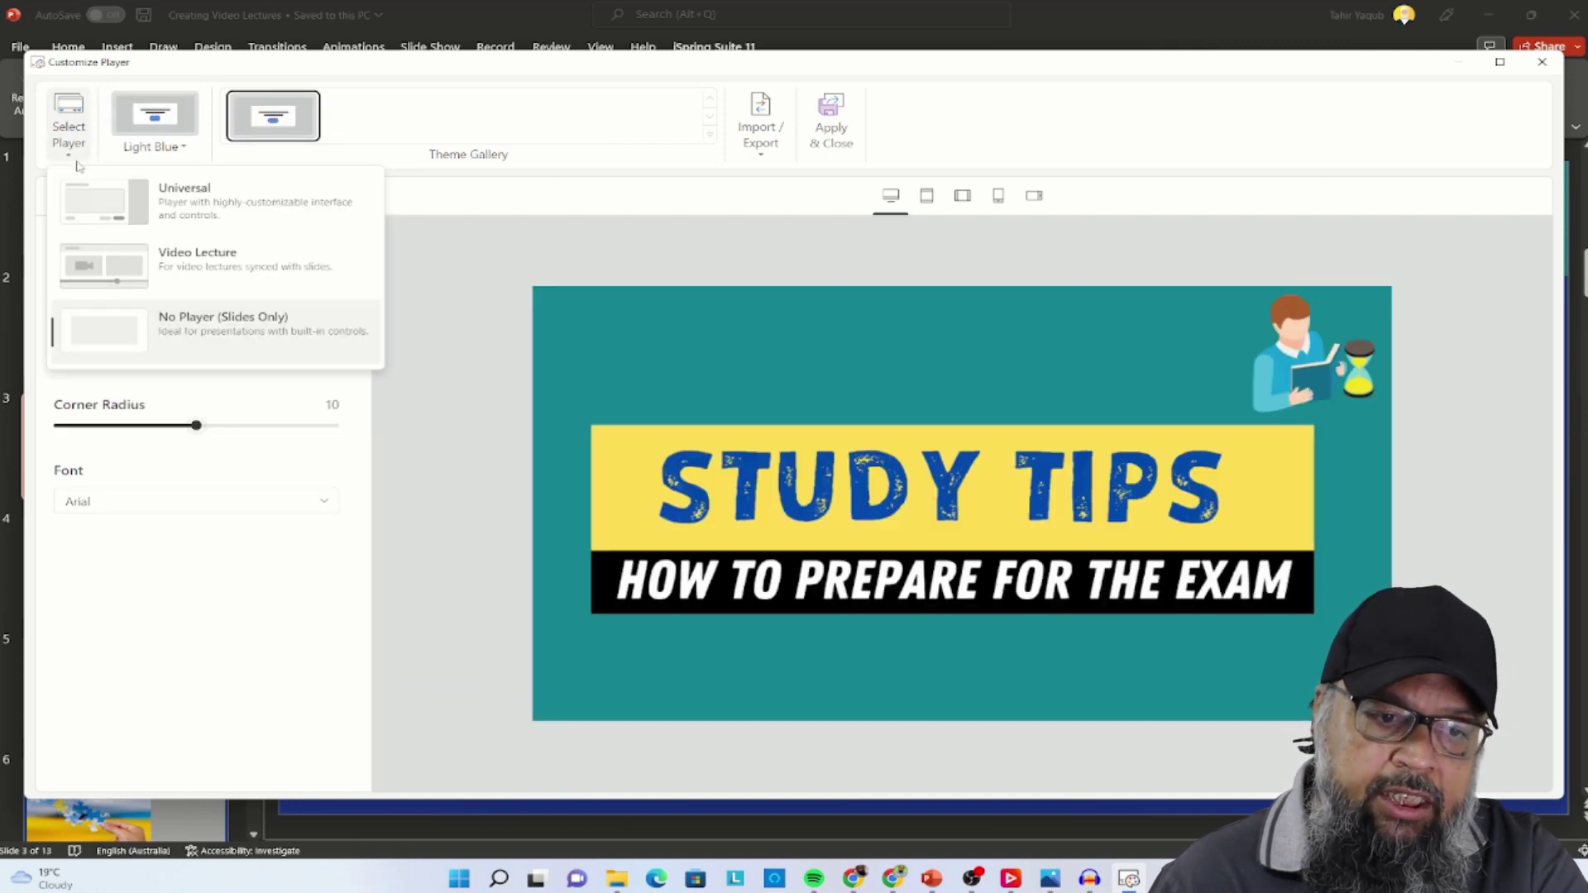
{"action": "left_click", "coordinate": [209, 277]}
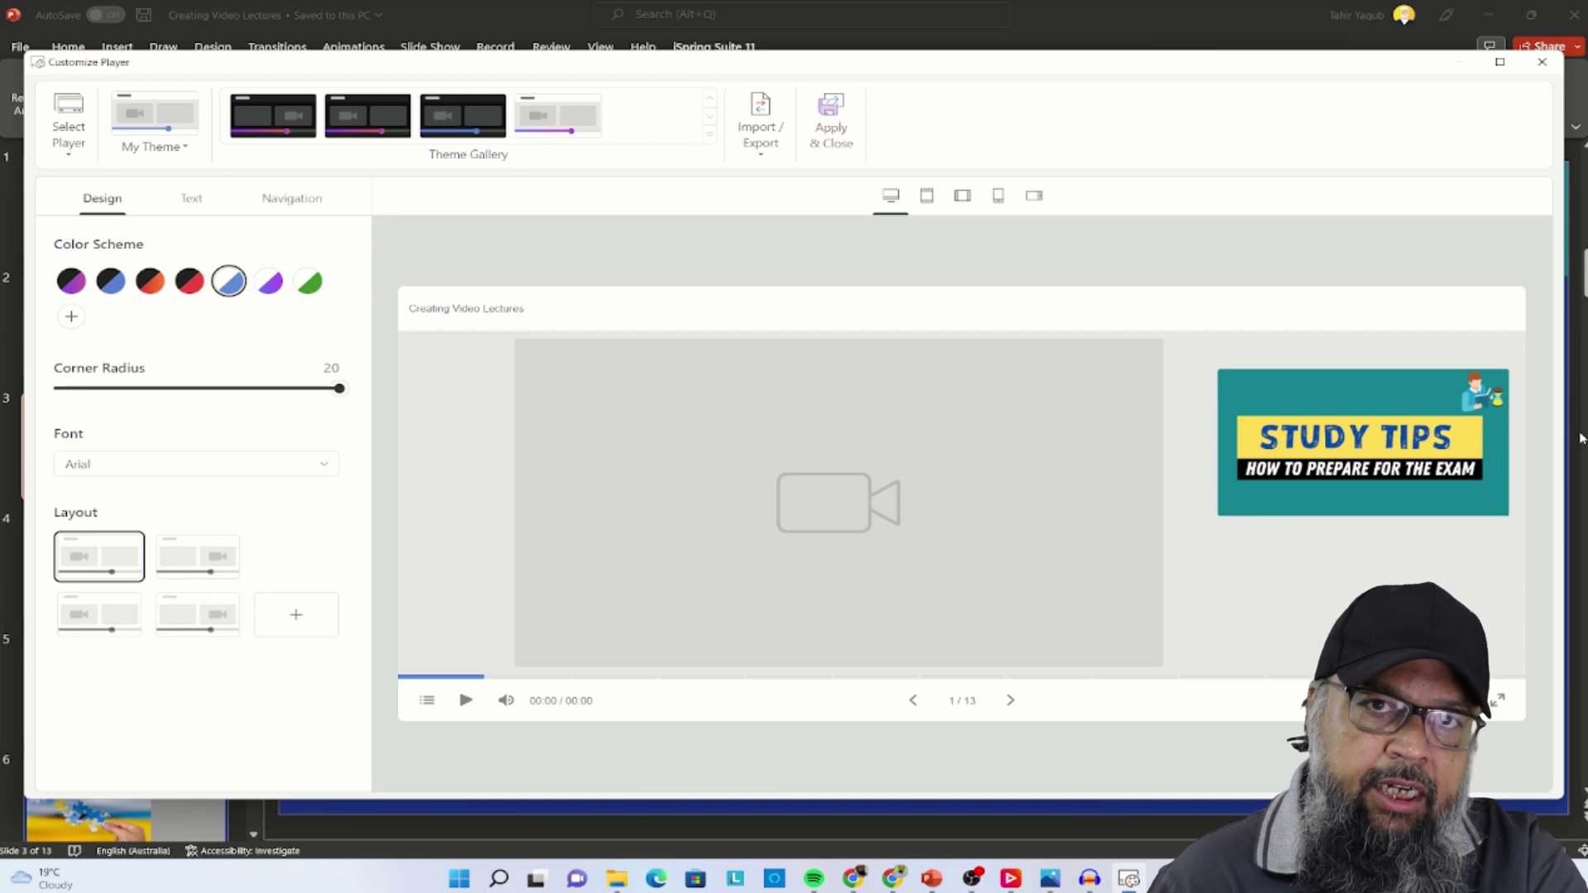
- Use a large-slide, small-video layout with the green colour scheme and apply the player
{"action": "left_click", "coordinate": [1363, 442]}
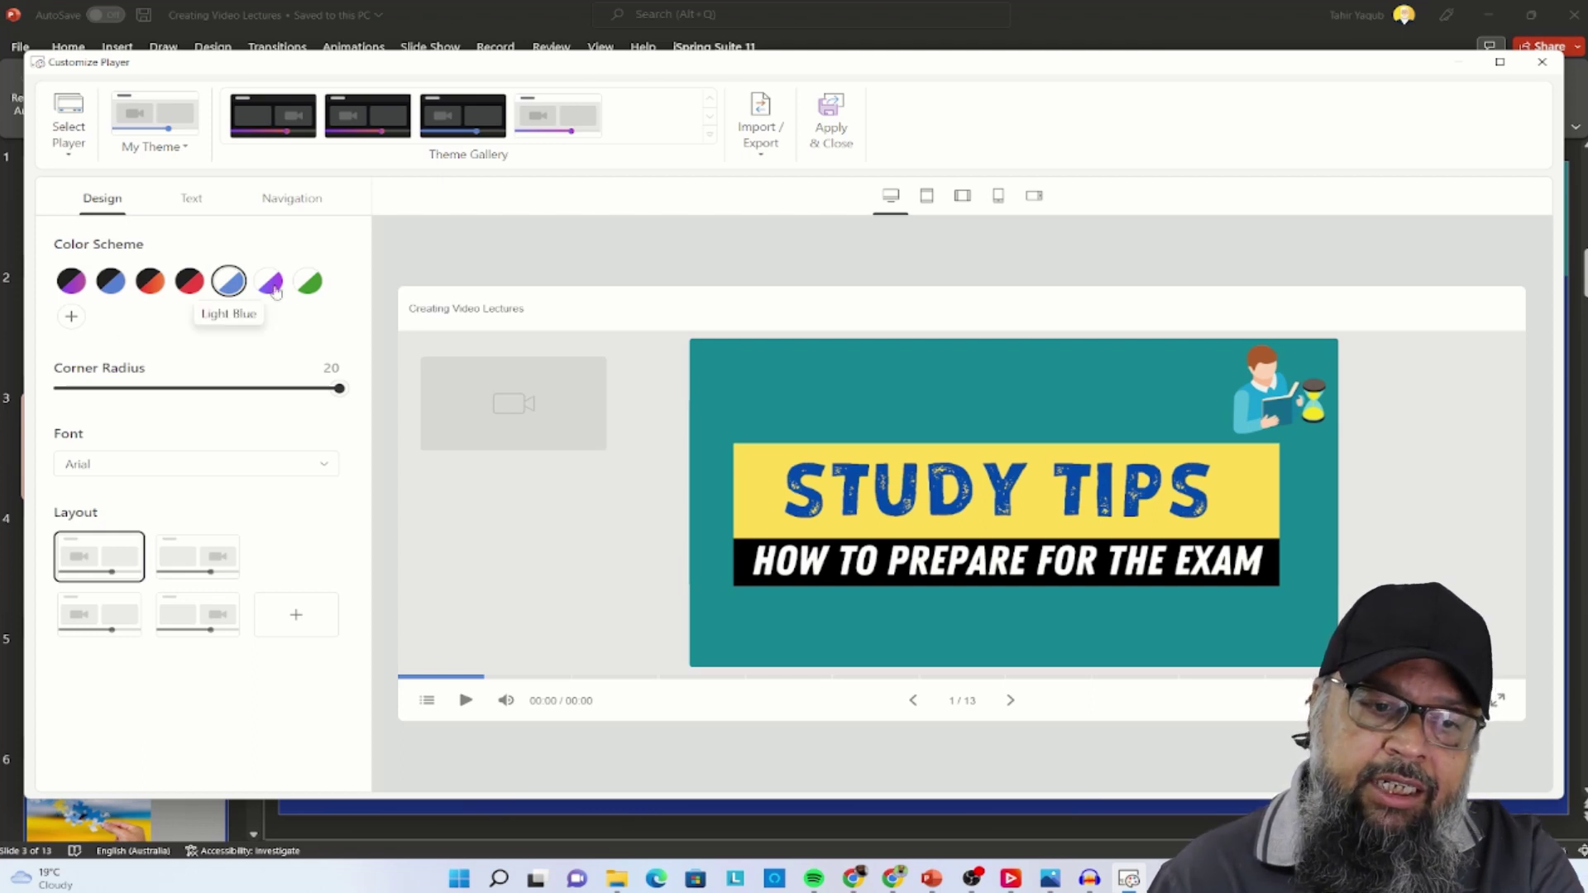
{"action": "left_click", "coordinate": [308, 282]}
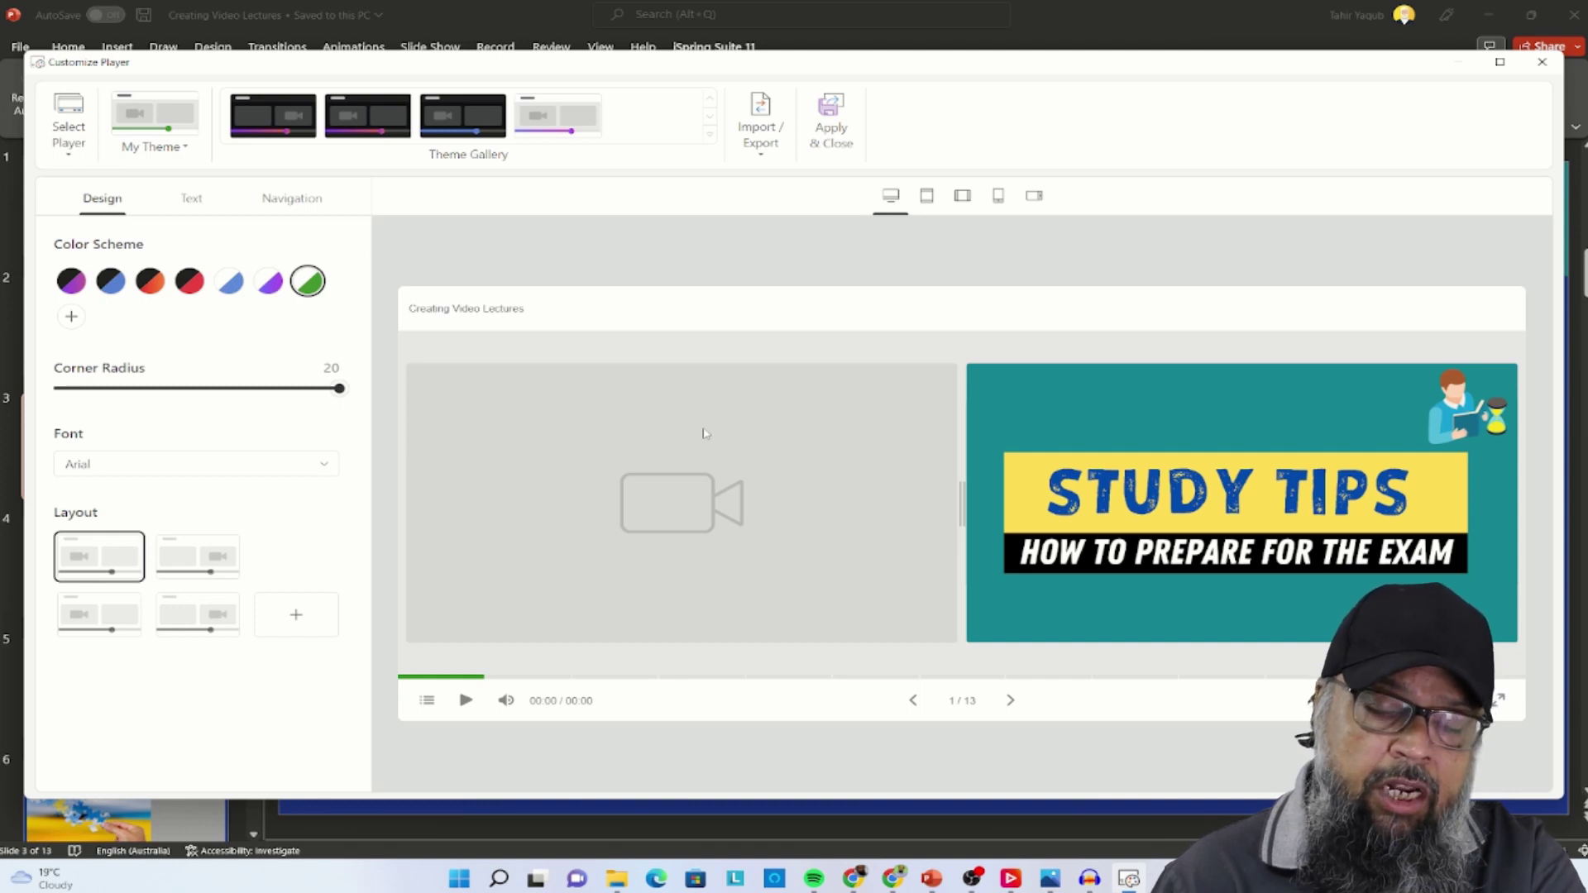
{"action": "left_click", "coordinate": [849, 127]}
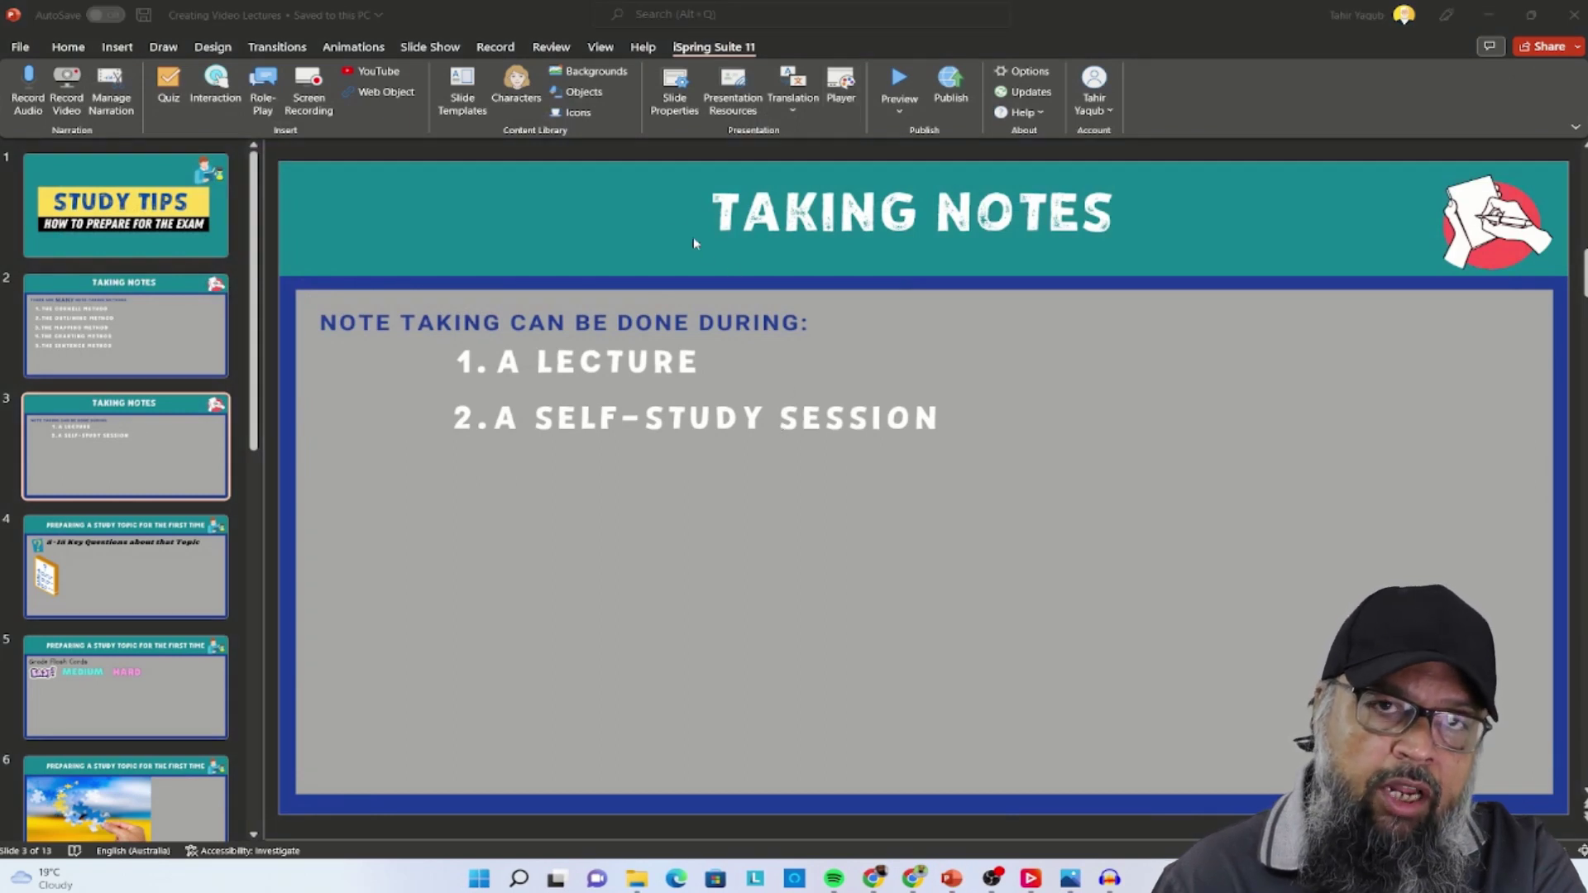
- Open iSpring Slide Properties and review the timings and layouts of all 13 slides
{"action": "left_click", "coordinate": [681, 114]}
{"action": "scroll", "coordinate": [1177, 464], "scroll_direction": "down", "scroll_amount": 5}
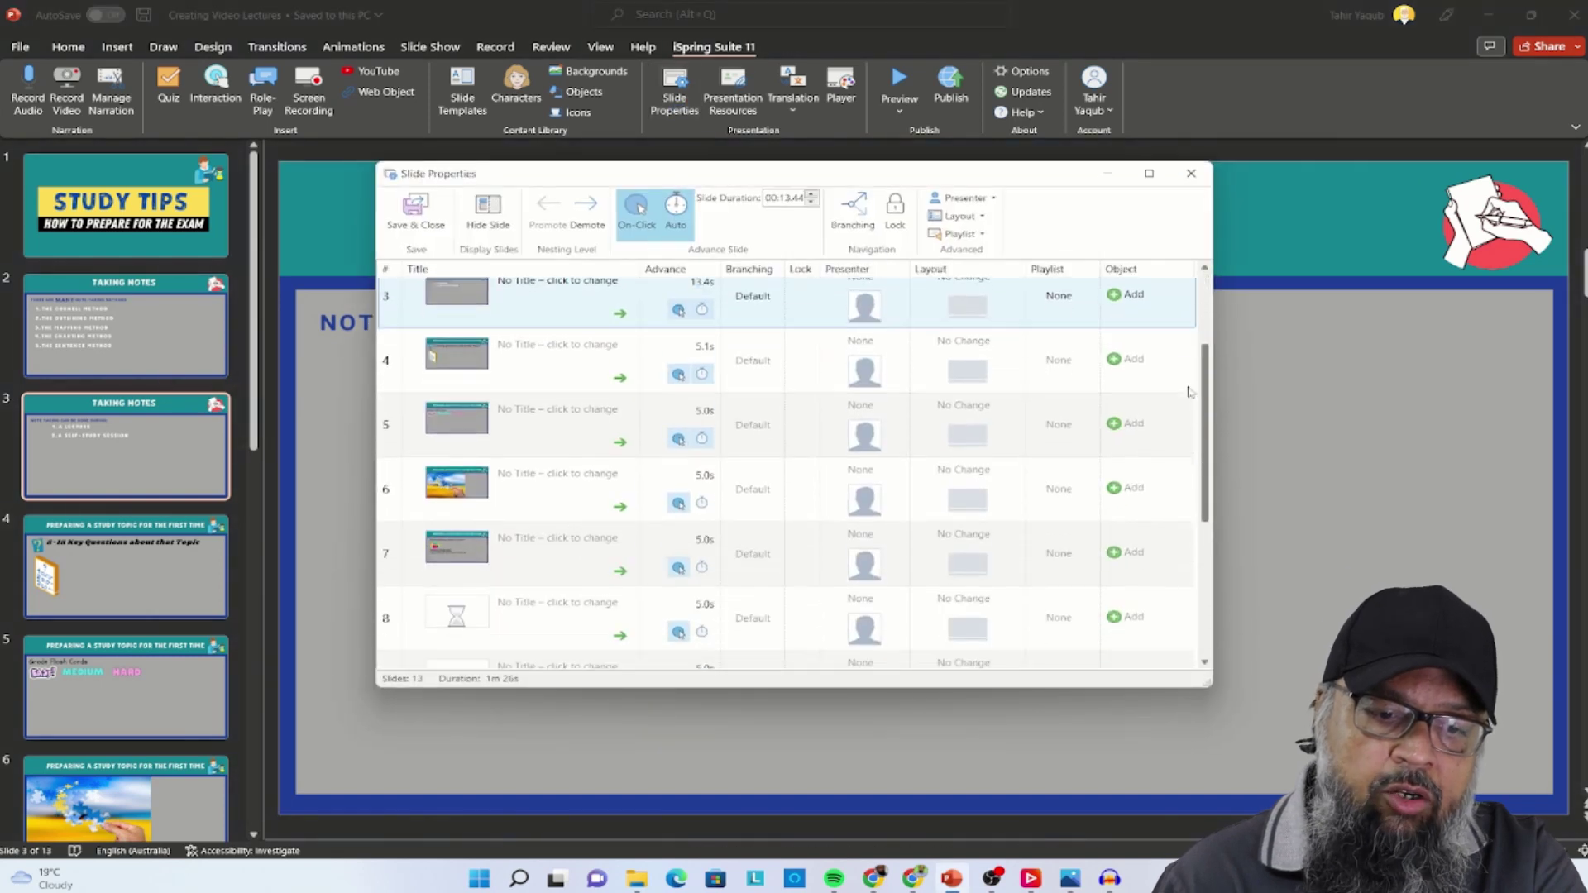
{"action": "scroll", "coordinate": [1176, 496], "scroll_direction": "down", "scroll_amount": 2}
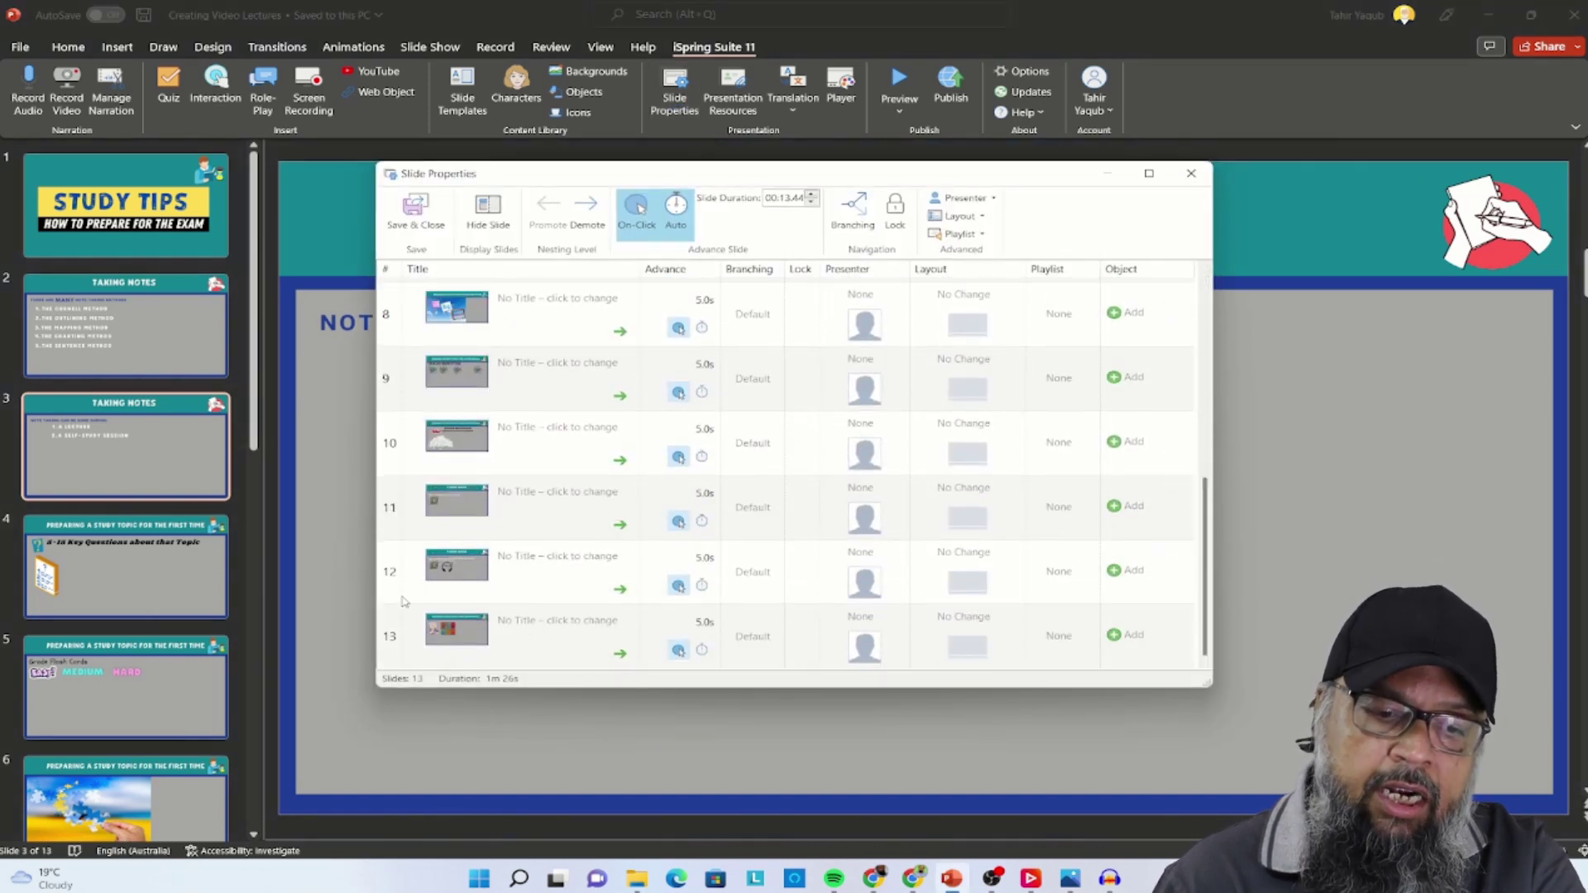
{"action": "scroll", "coordinate": [451, 641], "scroll_direction": "up", "scroll_amount": 7}
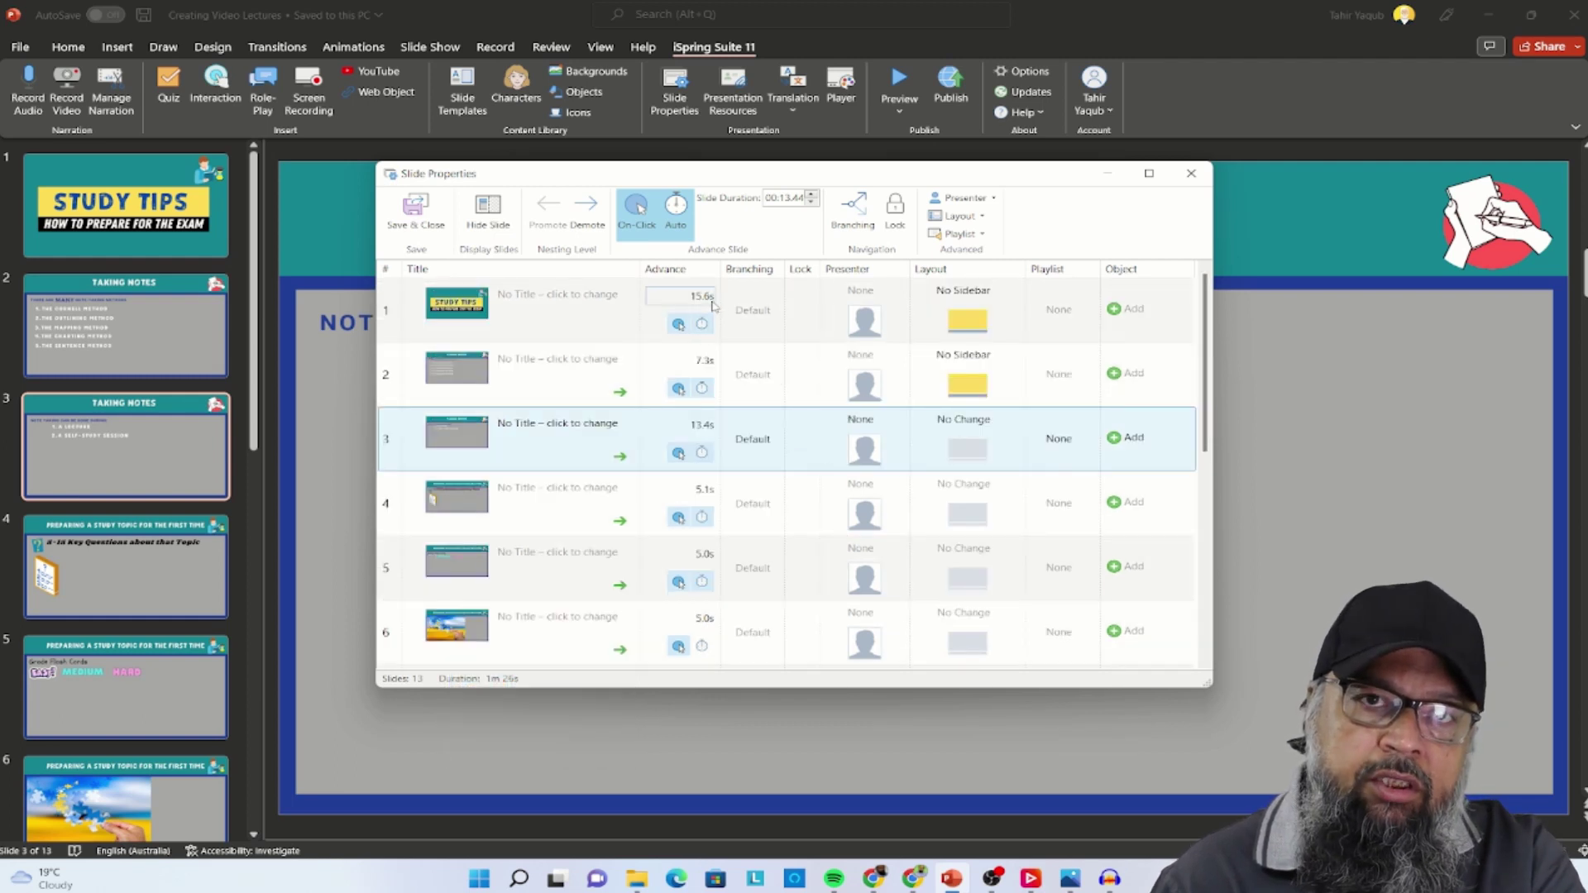
{"action": "scroll", "coordinate": [740, 391], "scroll_direction": "down", "scroll_amount": 2}
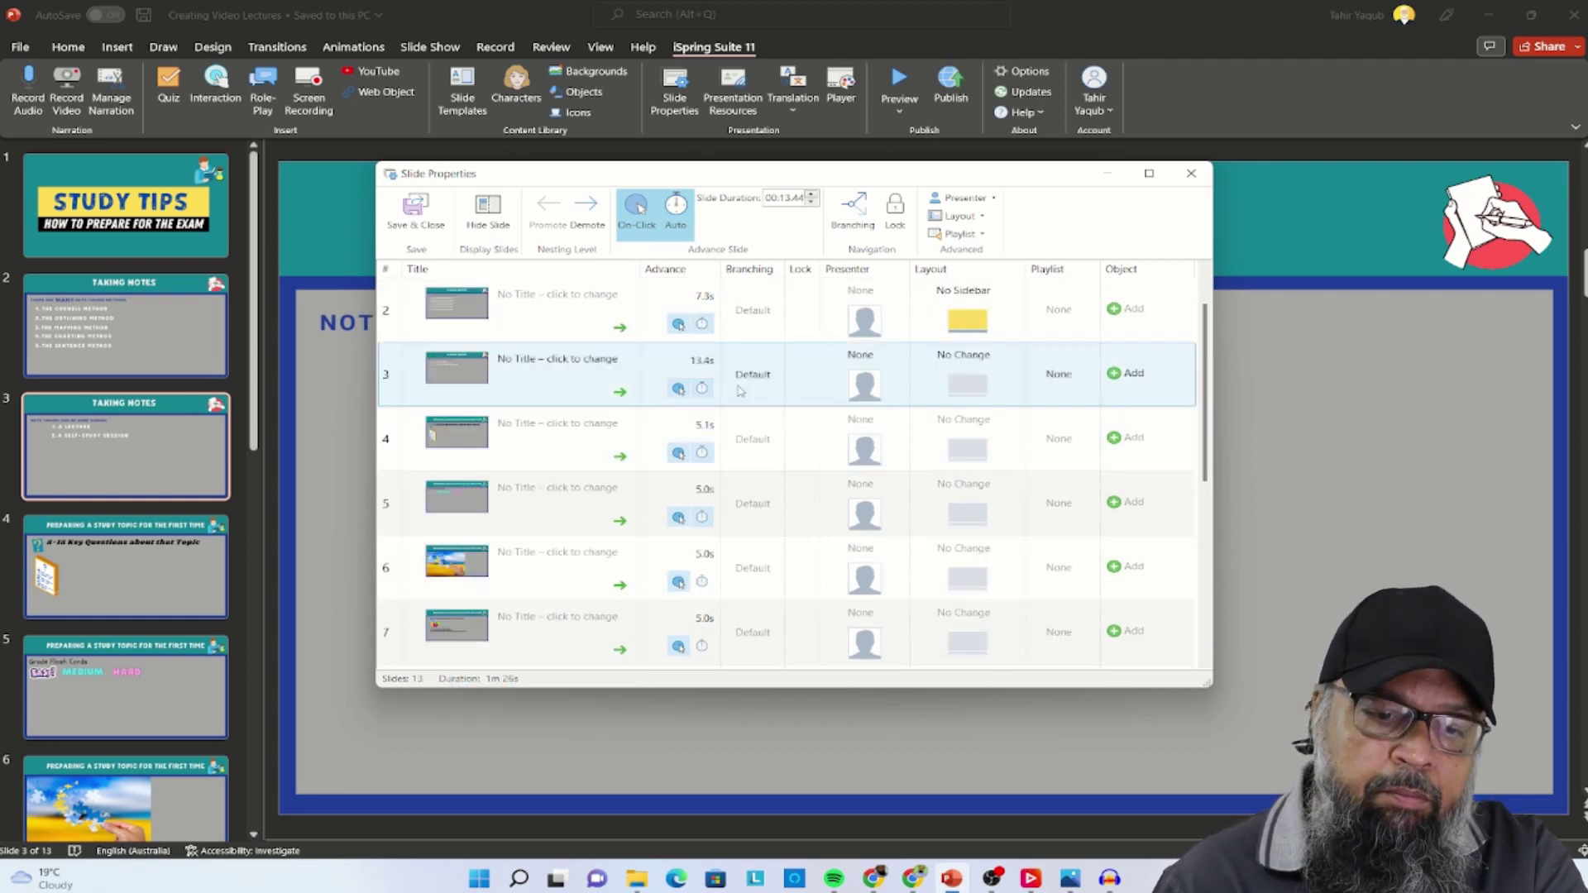
{"action": "scroll", "coordinate": [737, 397], "scroll_direction": "down", "scroll_amount": 1}
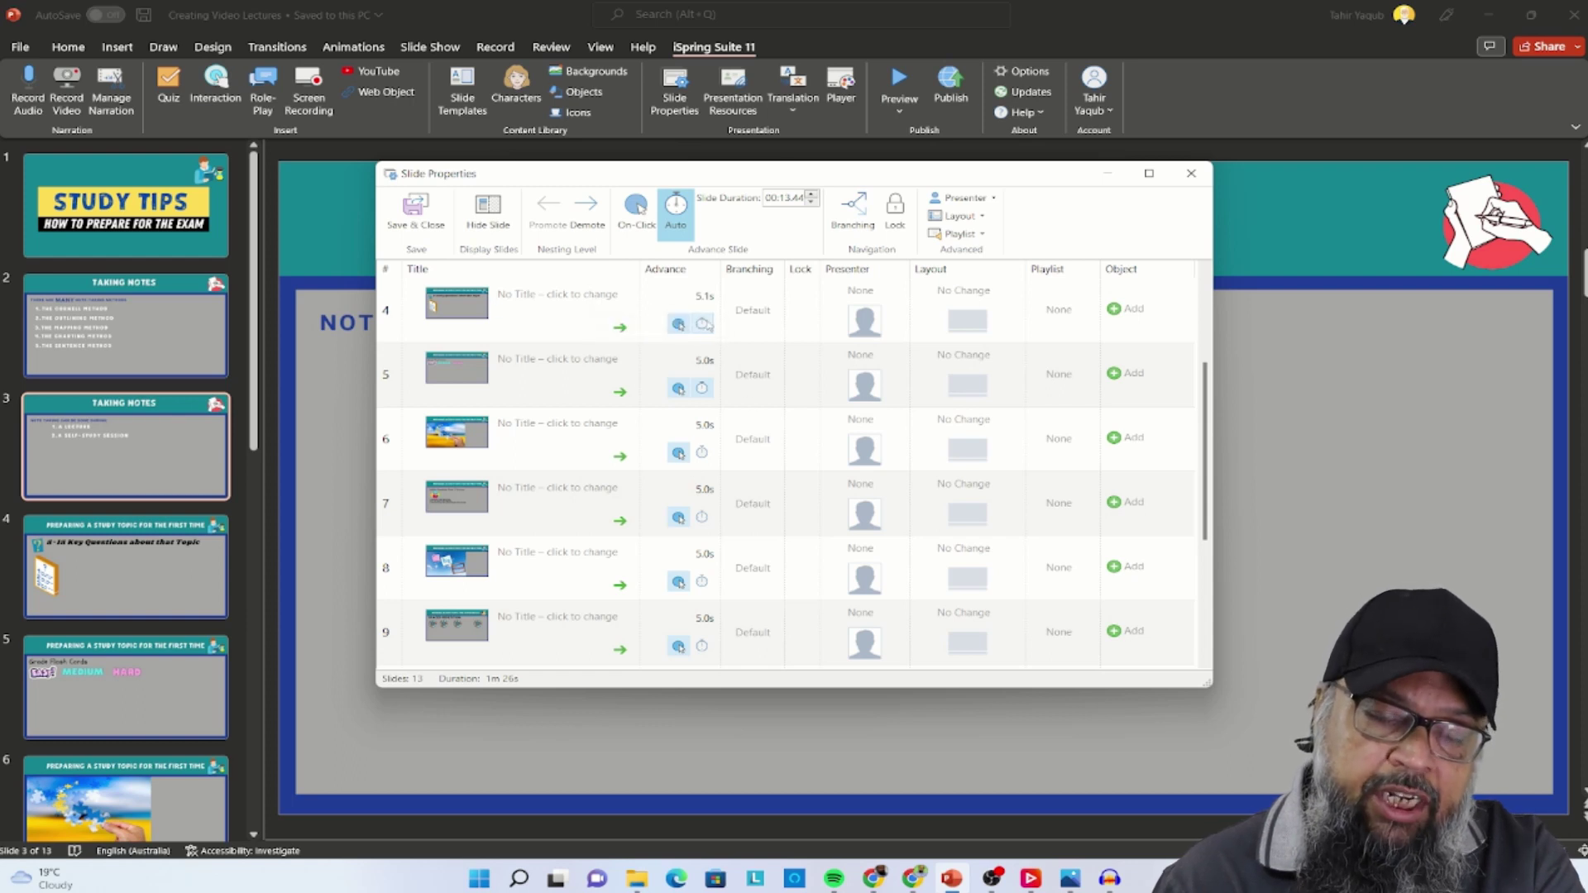
{"action": "scroll", "coordinate": [589, 351], "scroll_direction": "up", "scroll_amount": 3}
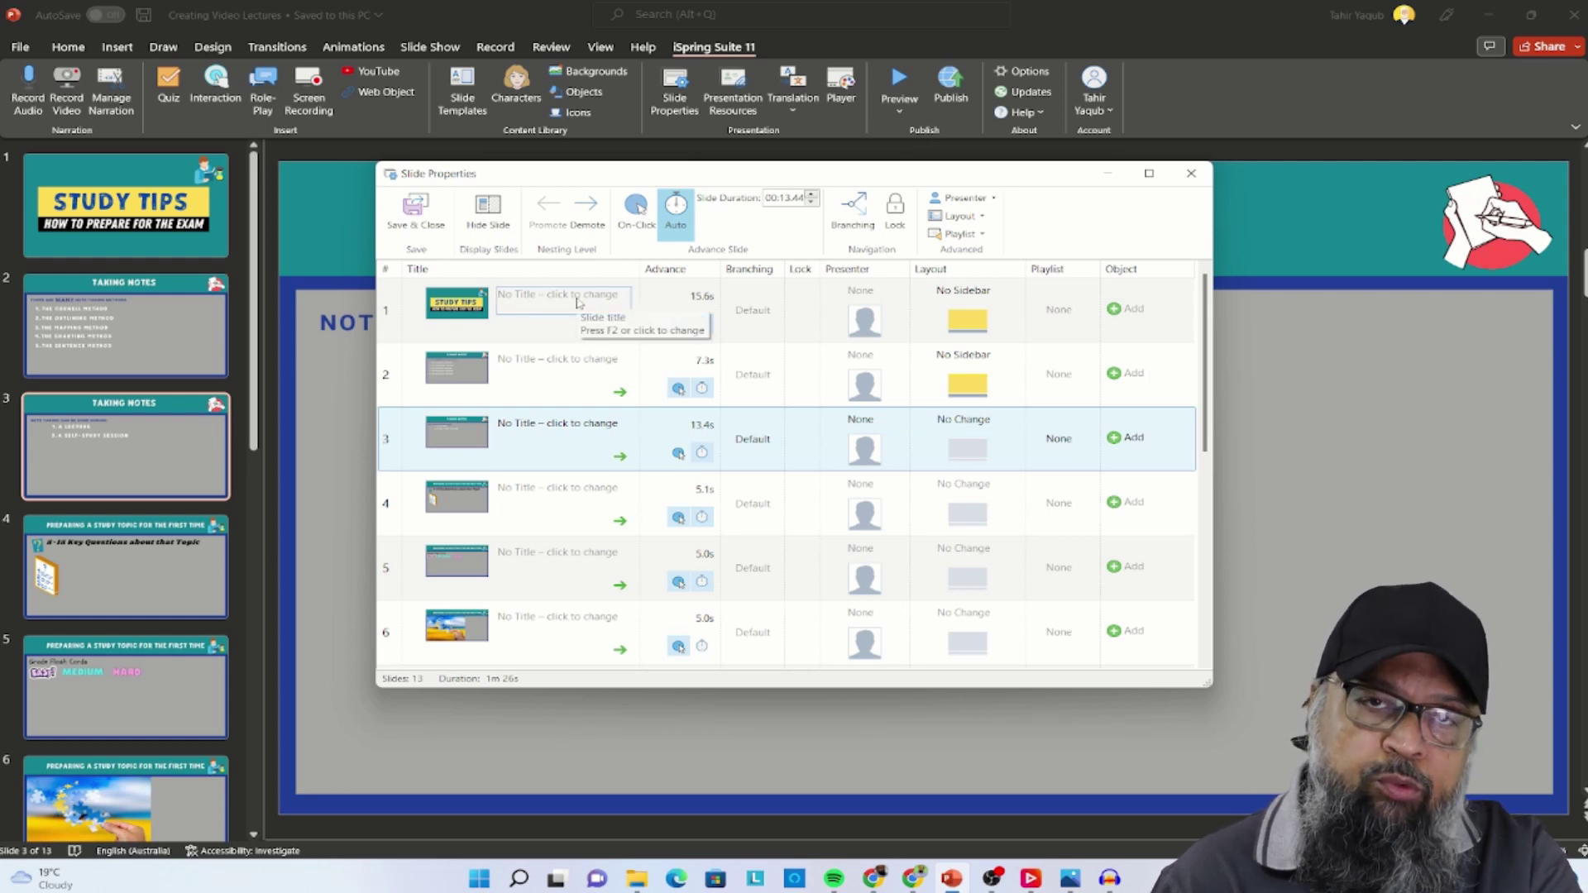
{"action": "left_click", "coordinate": [635, 225]}
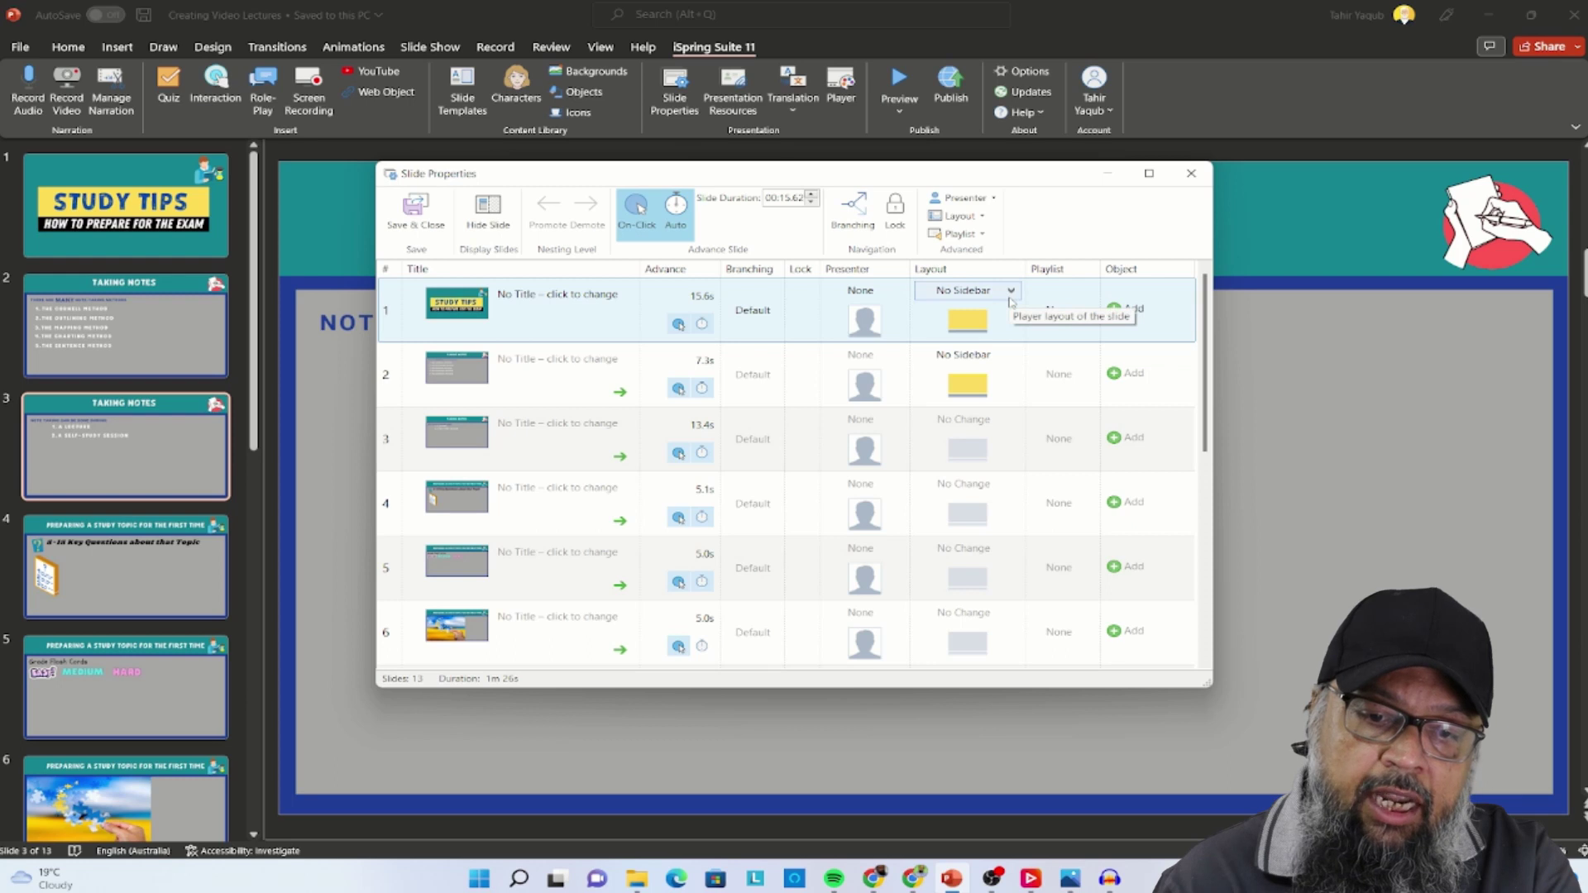
- Check slide 1's Layout (keeping No Sidebar) and Add Object choices, then save and close
{"action": "left_click", "coordinate": [1010, 299]}
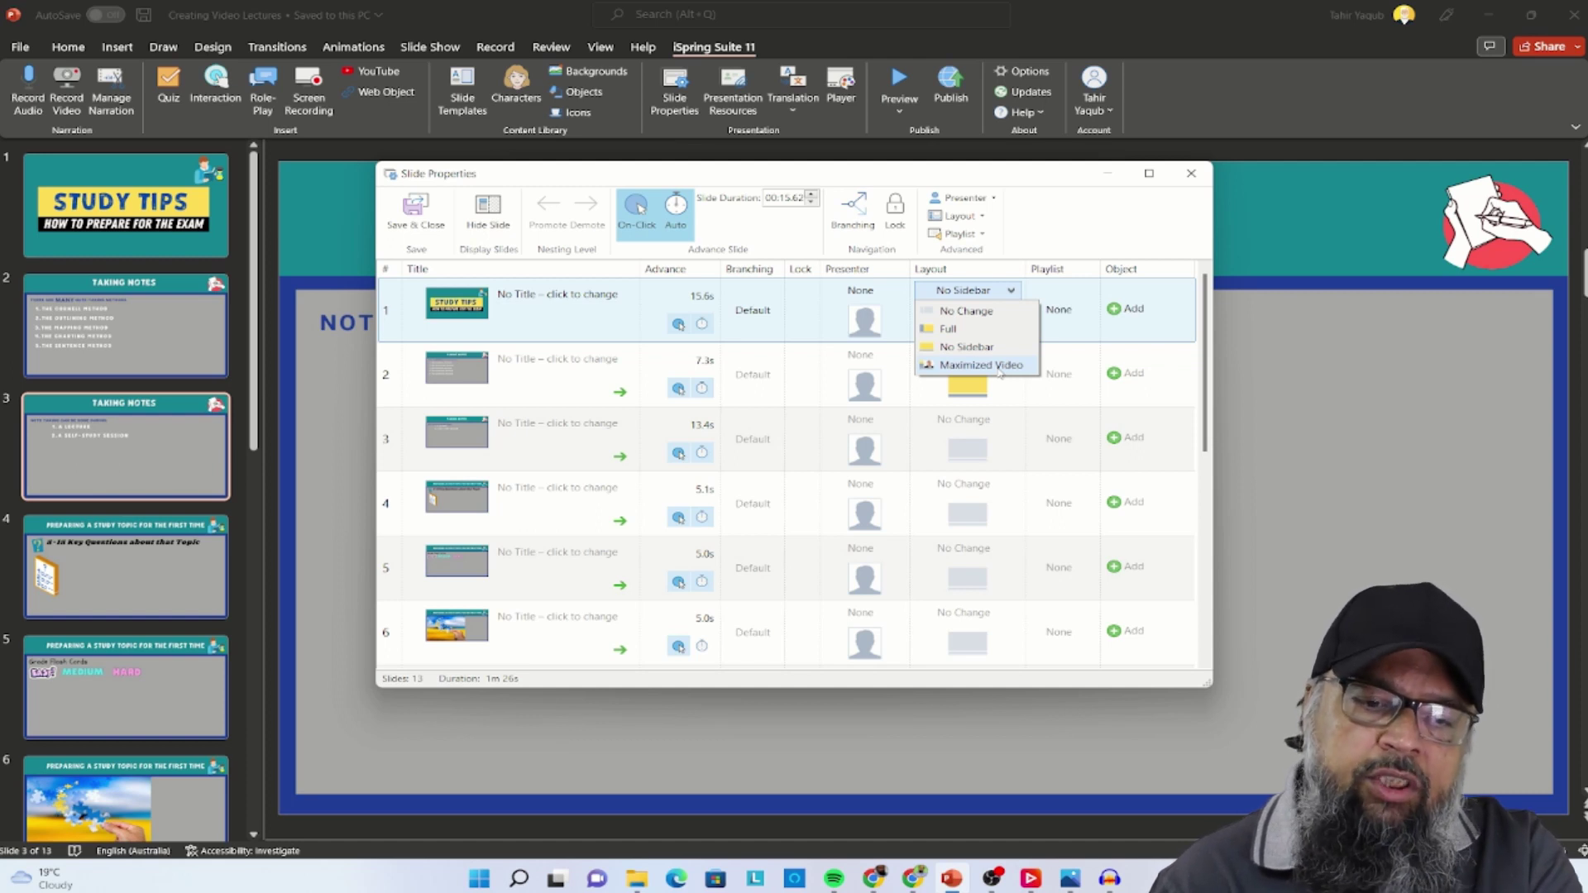
{"action": "left_click", "coordinate": [1166, 314]}
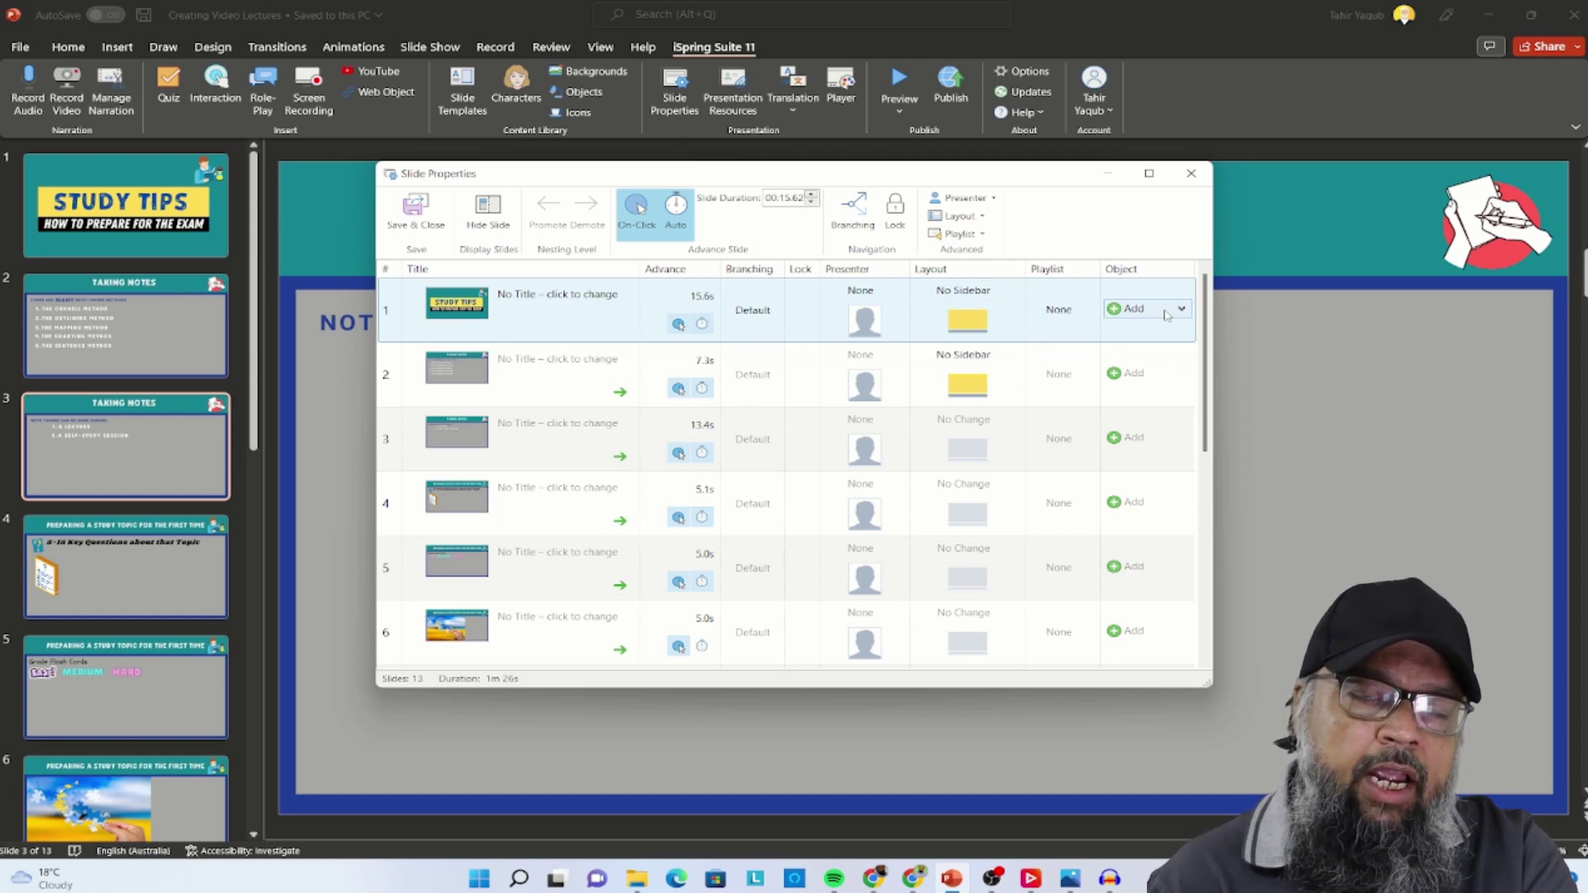
{"action": "left_click", "coordinate": [1166, 312]}
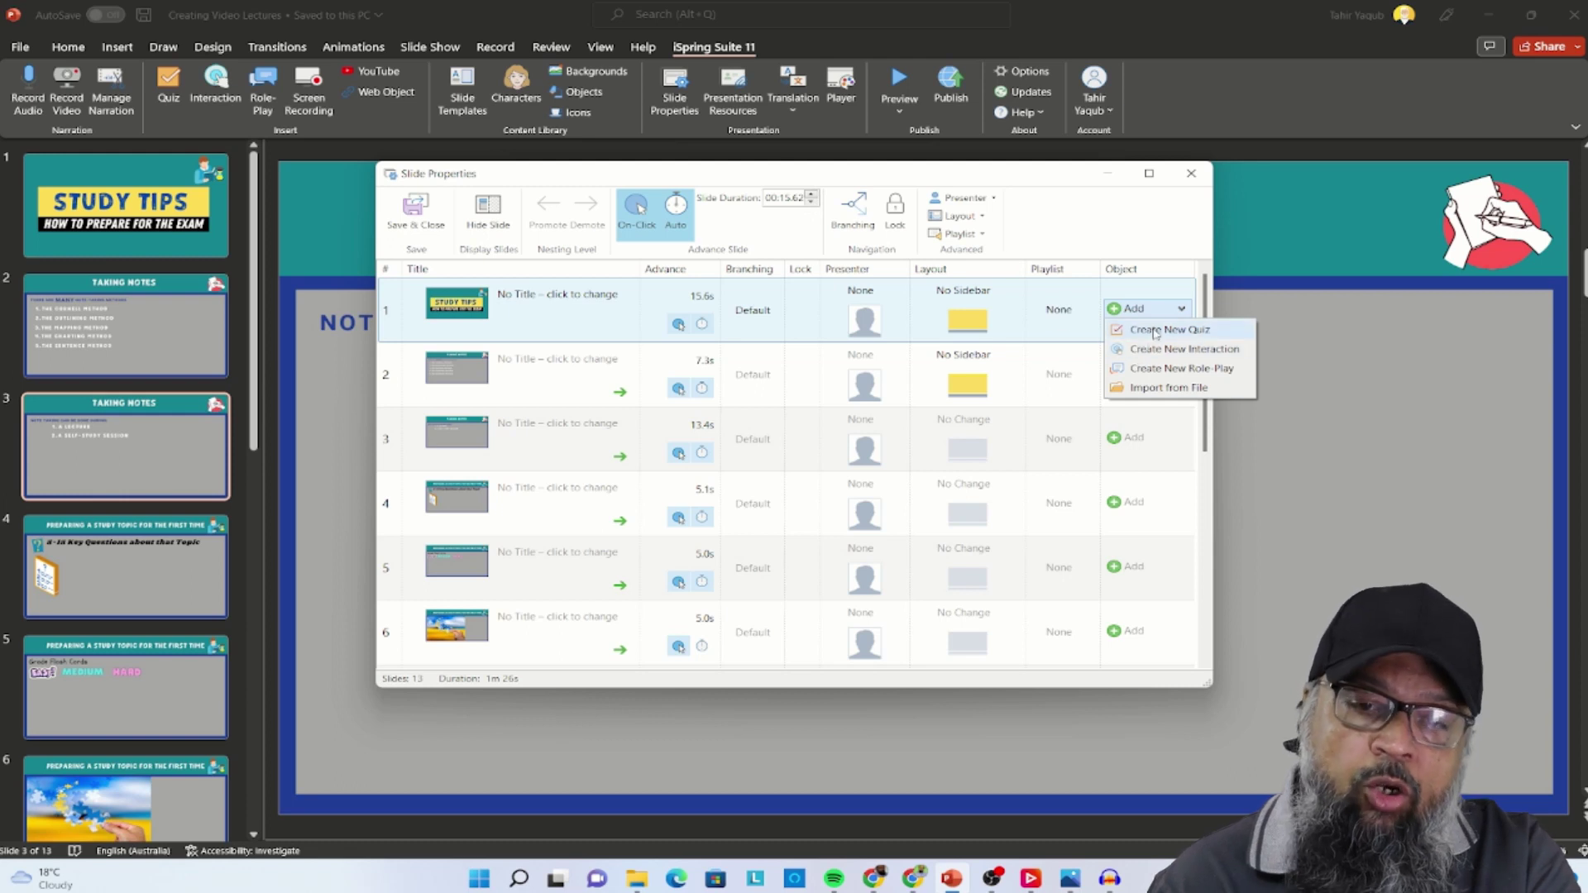
{"action": "key", "text": "Escape"}
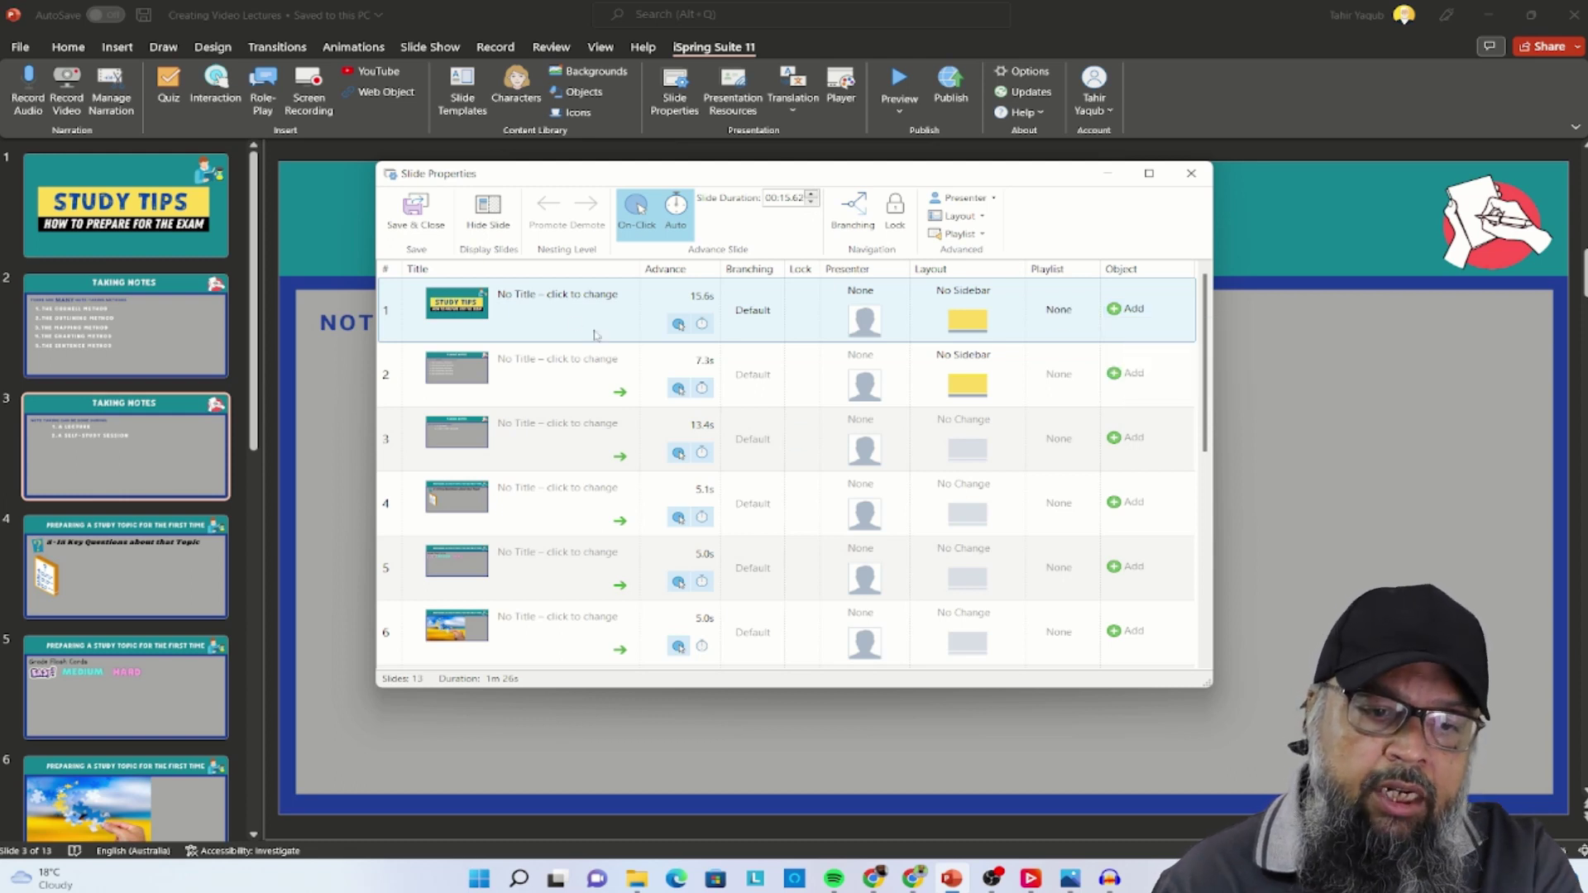
{"action": "left_click", "coordinate": [431, 216]}
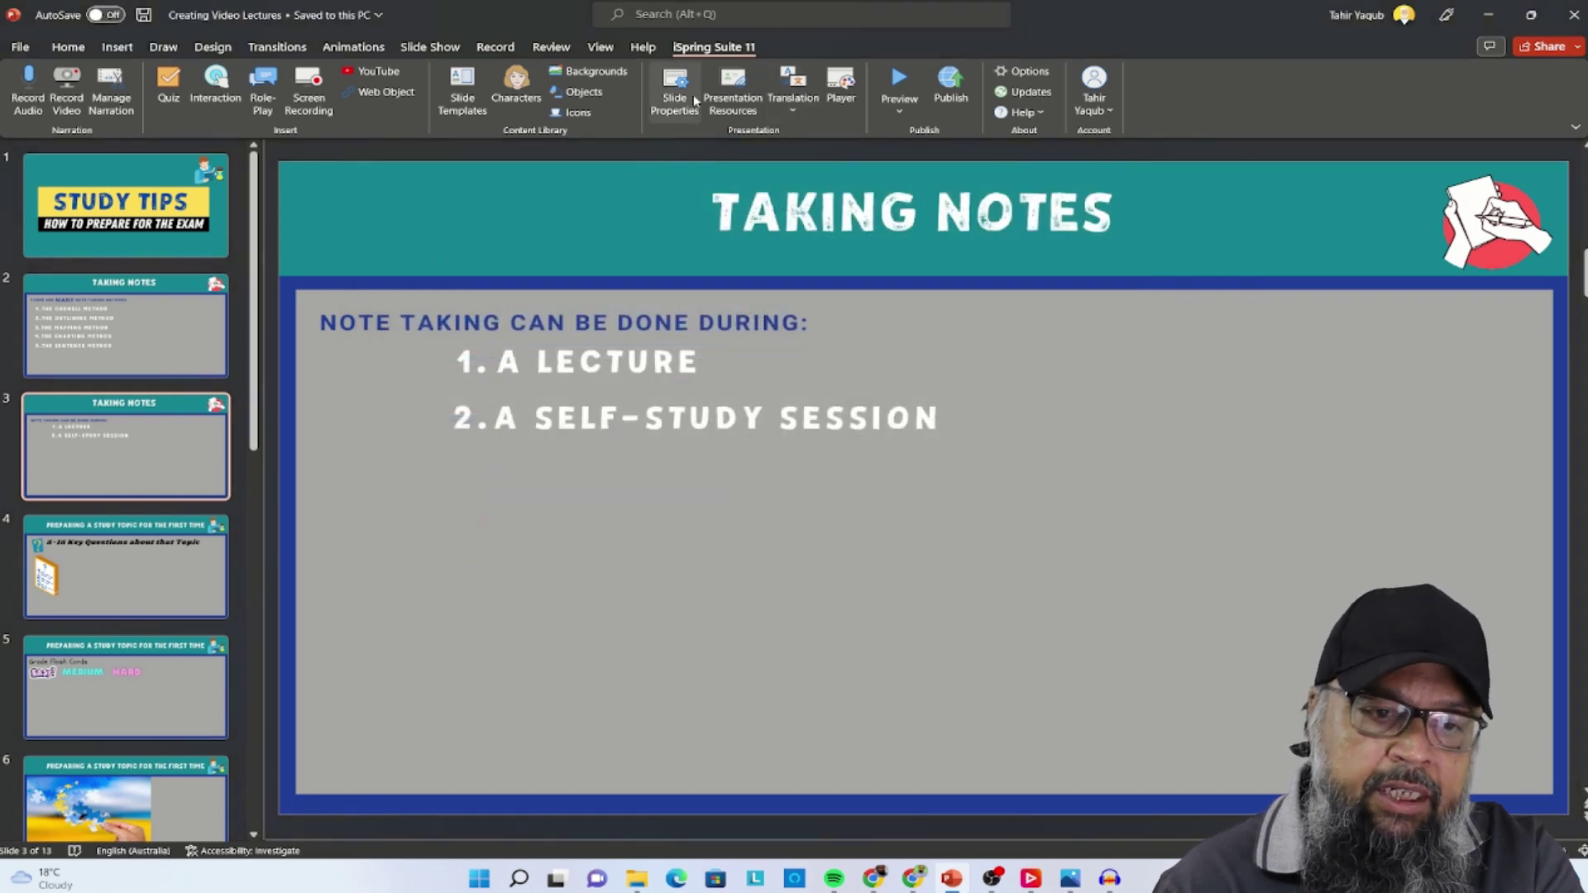
- In Manage Narration, move the slide 1/2 boundary earlier, extend slide 2 to 0:22.95, and enter video recording mode
{"action": "left_click", "coordinate": [113, 108]}
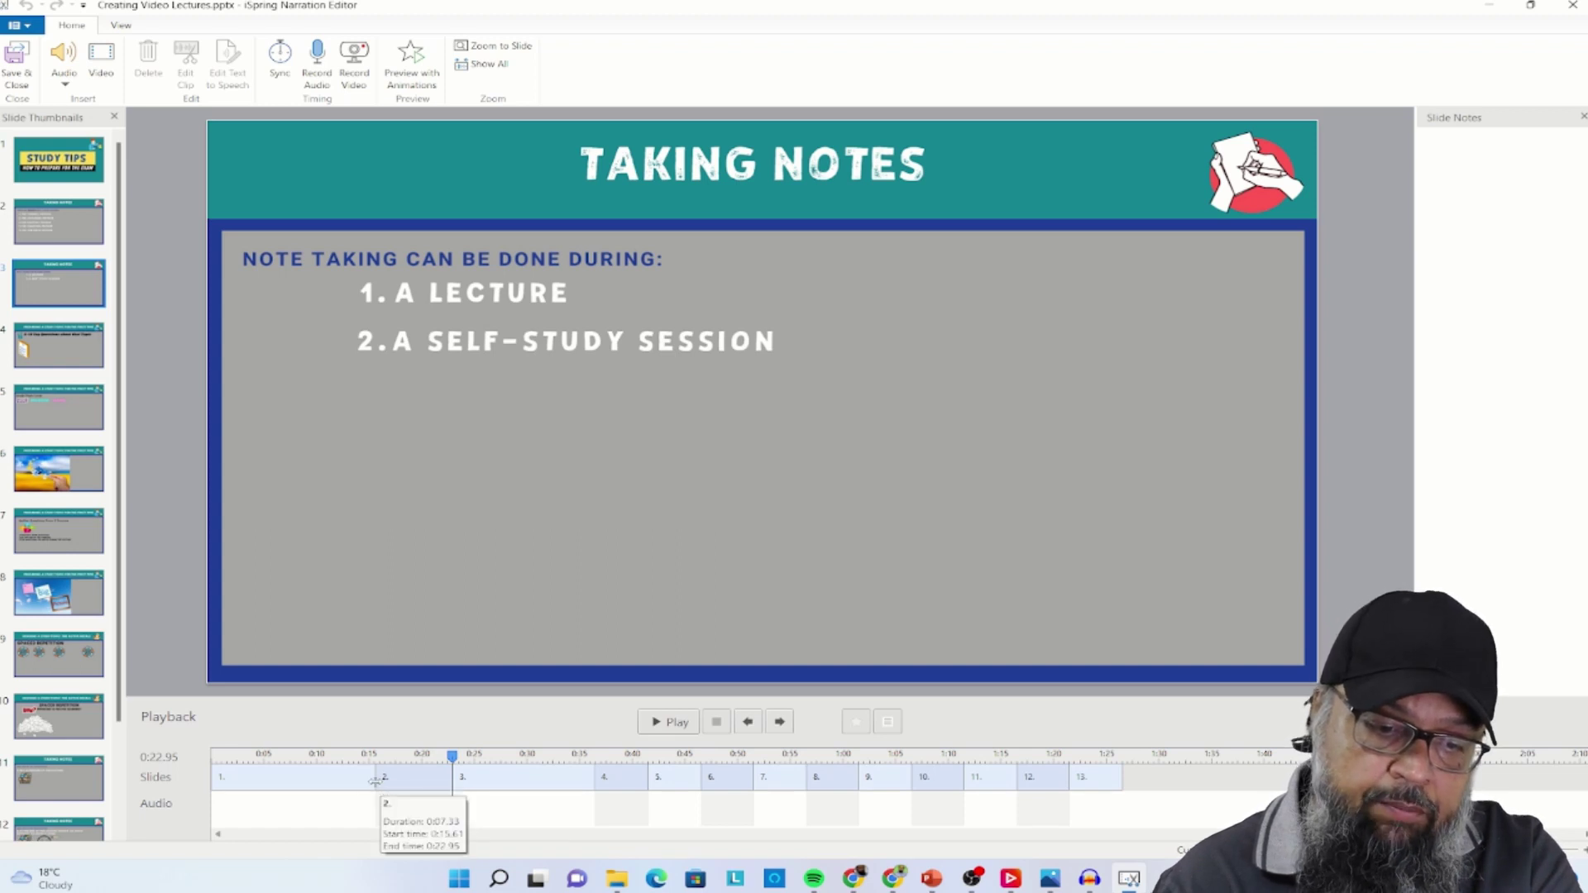
{"action": "left_click_drag", "start_coordinate": [373, 778], "coordinate": [277, 779]}
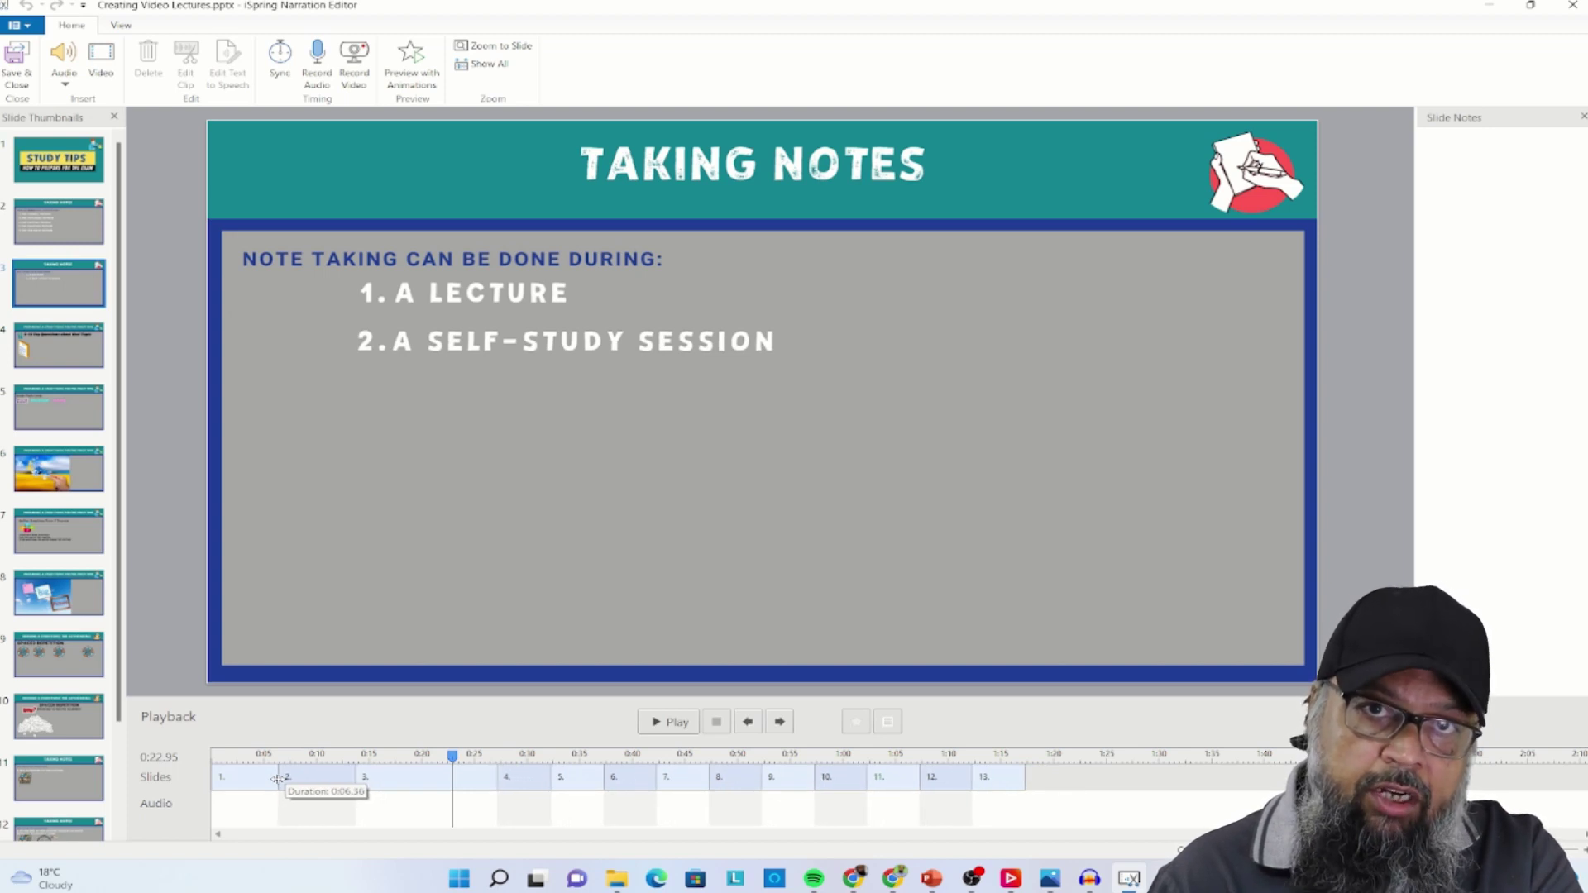
{"action": "left_click_drag", "start_coordinate": [277, 778], "coordinate": [279, 778]}
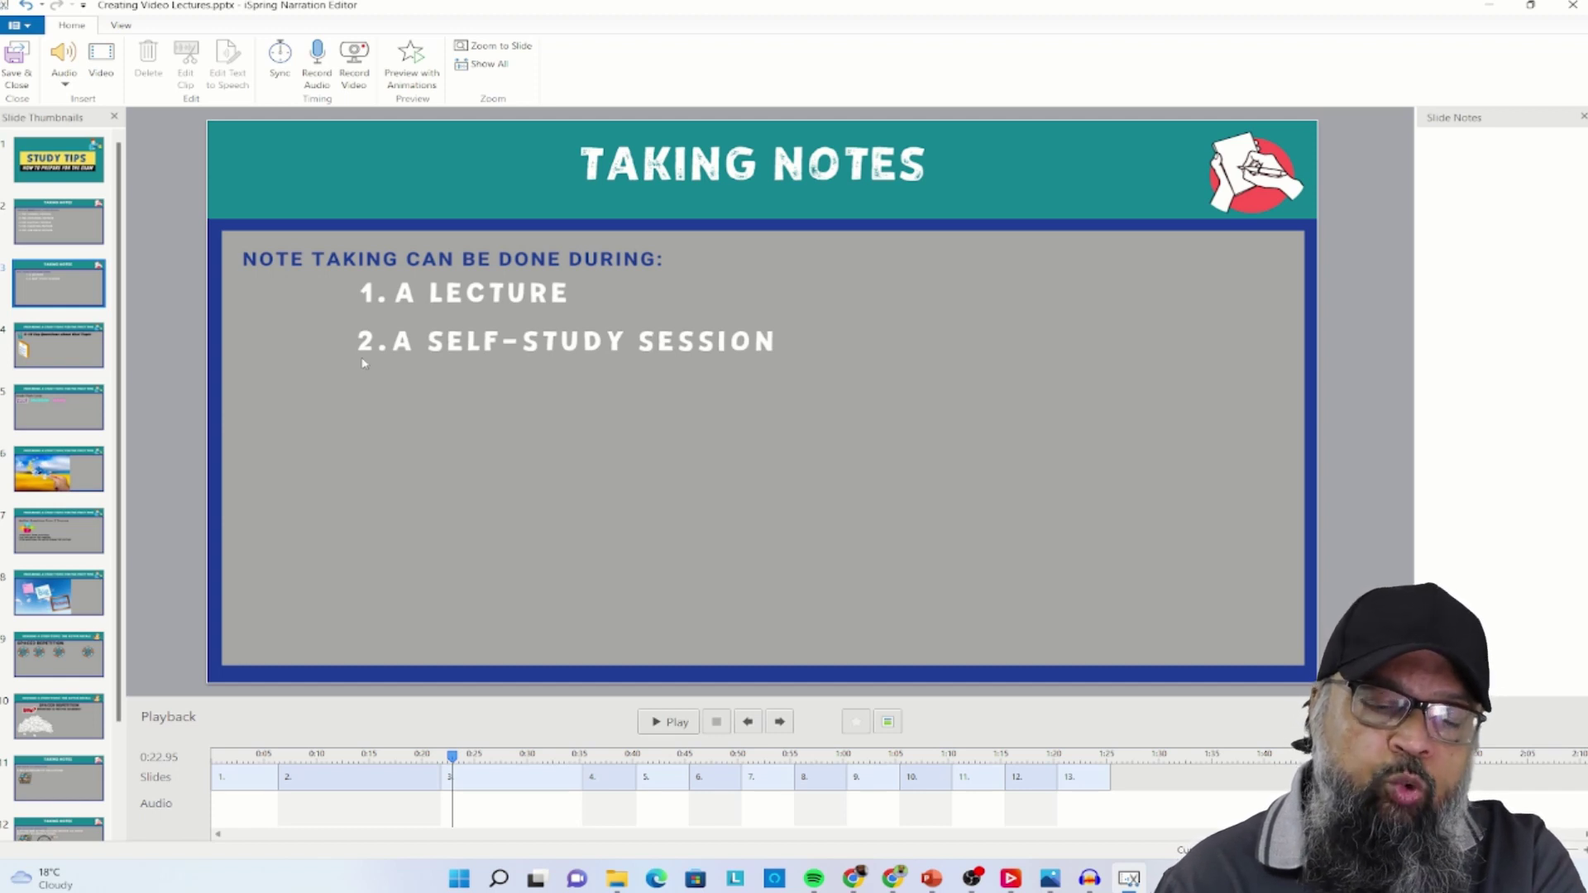
{"action": "left_click", "coordinate": [363, 65]}
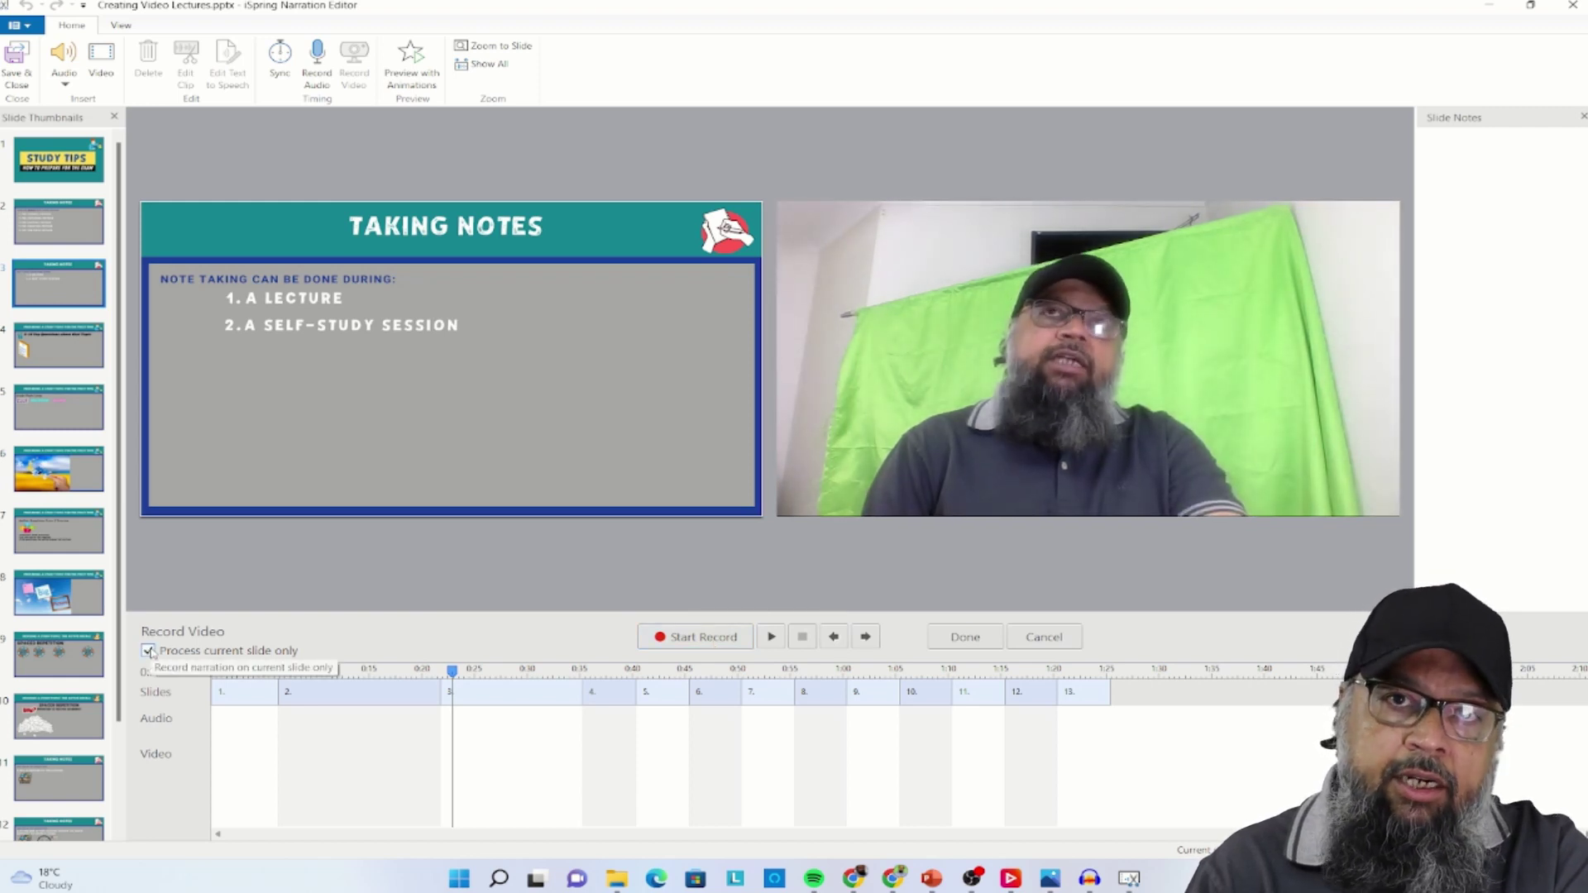
- Record a 12.89-second webcam narration, Video 1, for slide 3 and bring up its clip options
{"action": "left_click", "coordinate": [707, 638]}
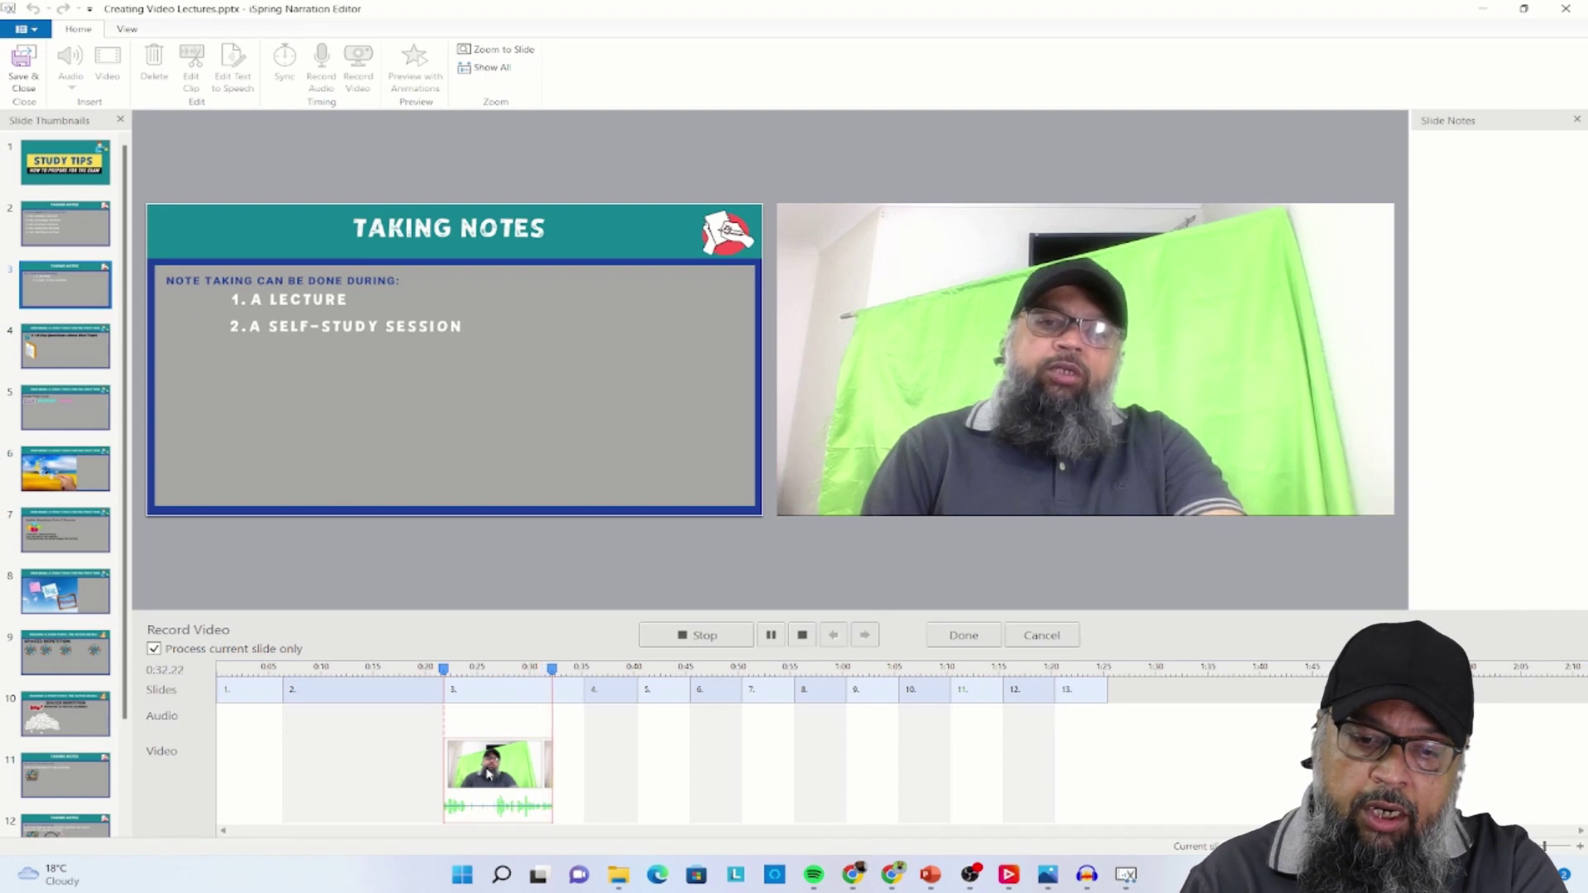
{"action": "left_click", "coordinate": [710, 637]}
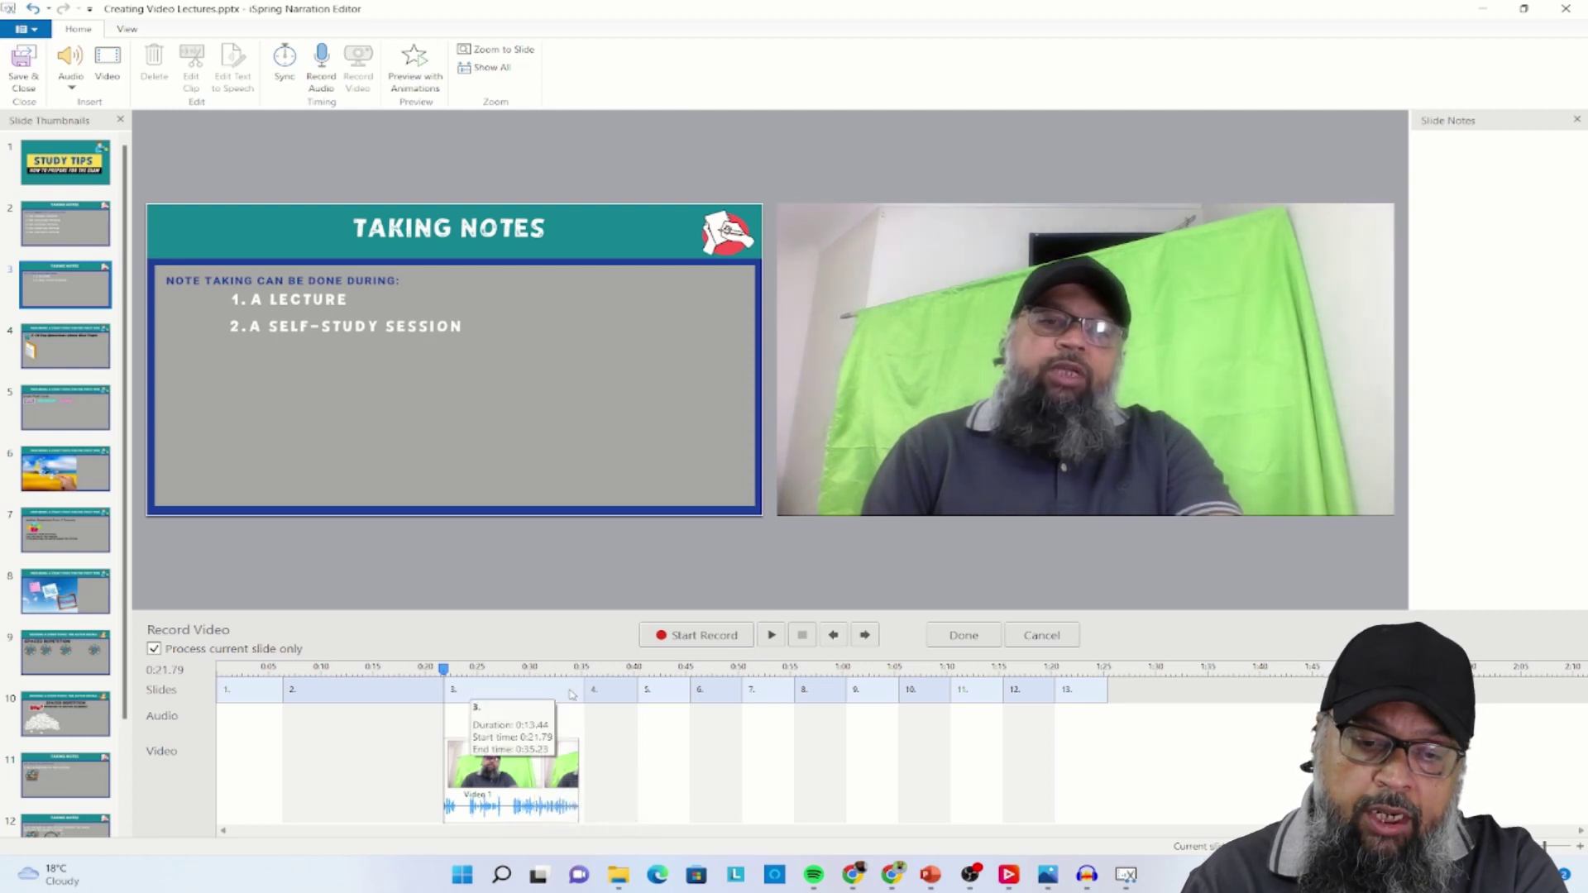
{"action": "mouse_move", "coordinate": [507, 778]}
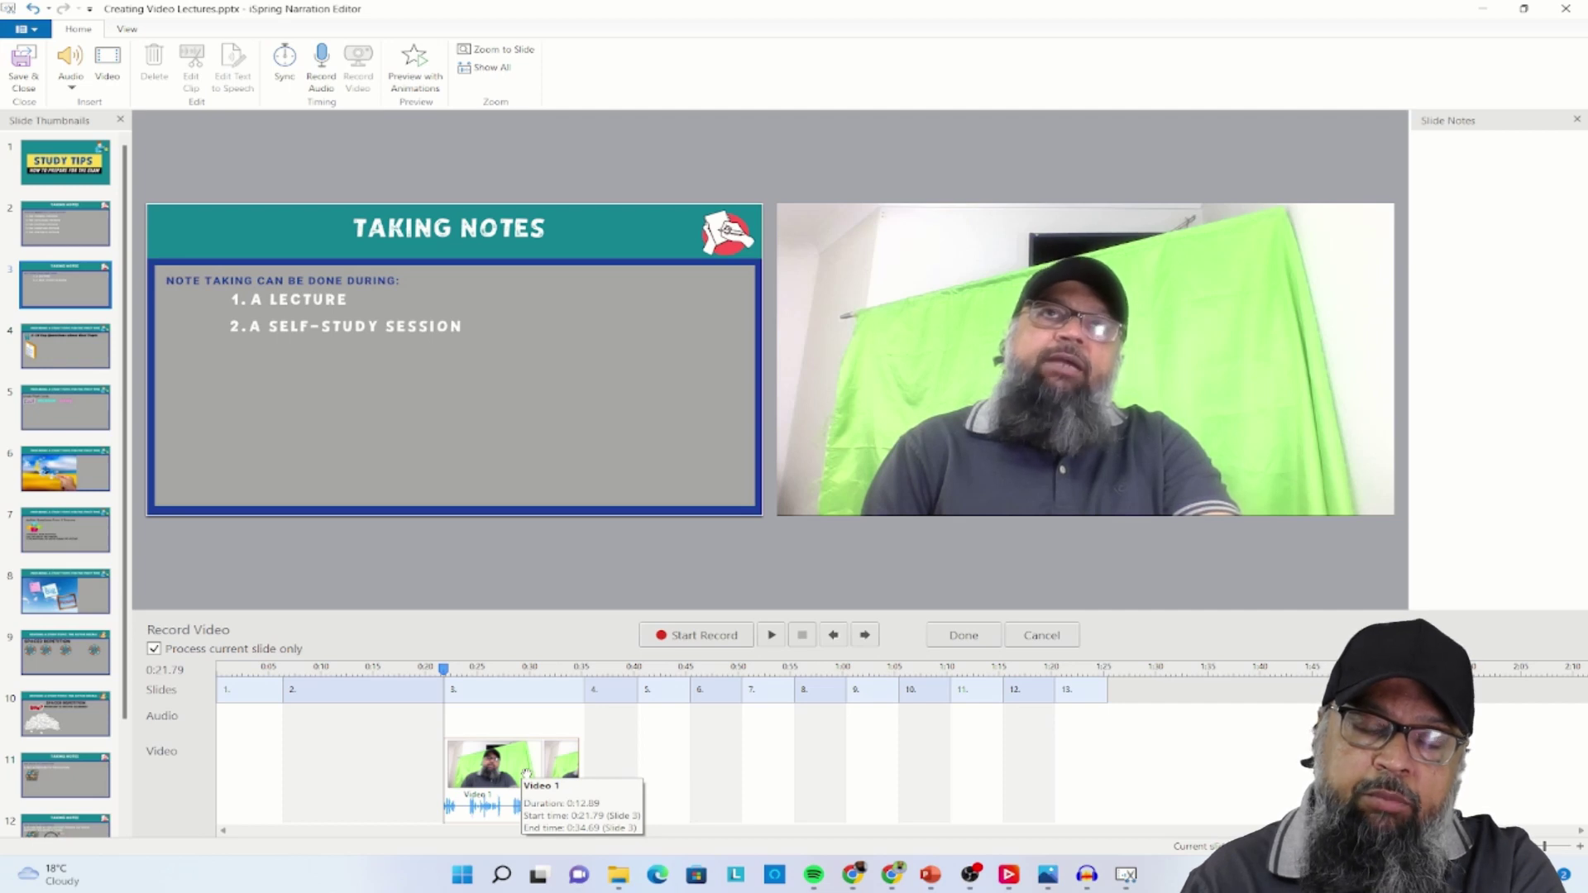
{"action": "left_click", "coordinate": [562, 775]}
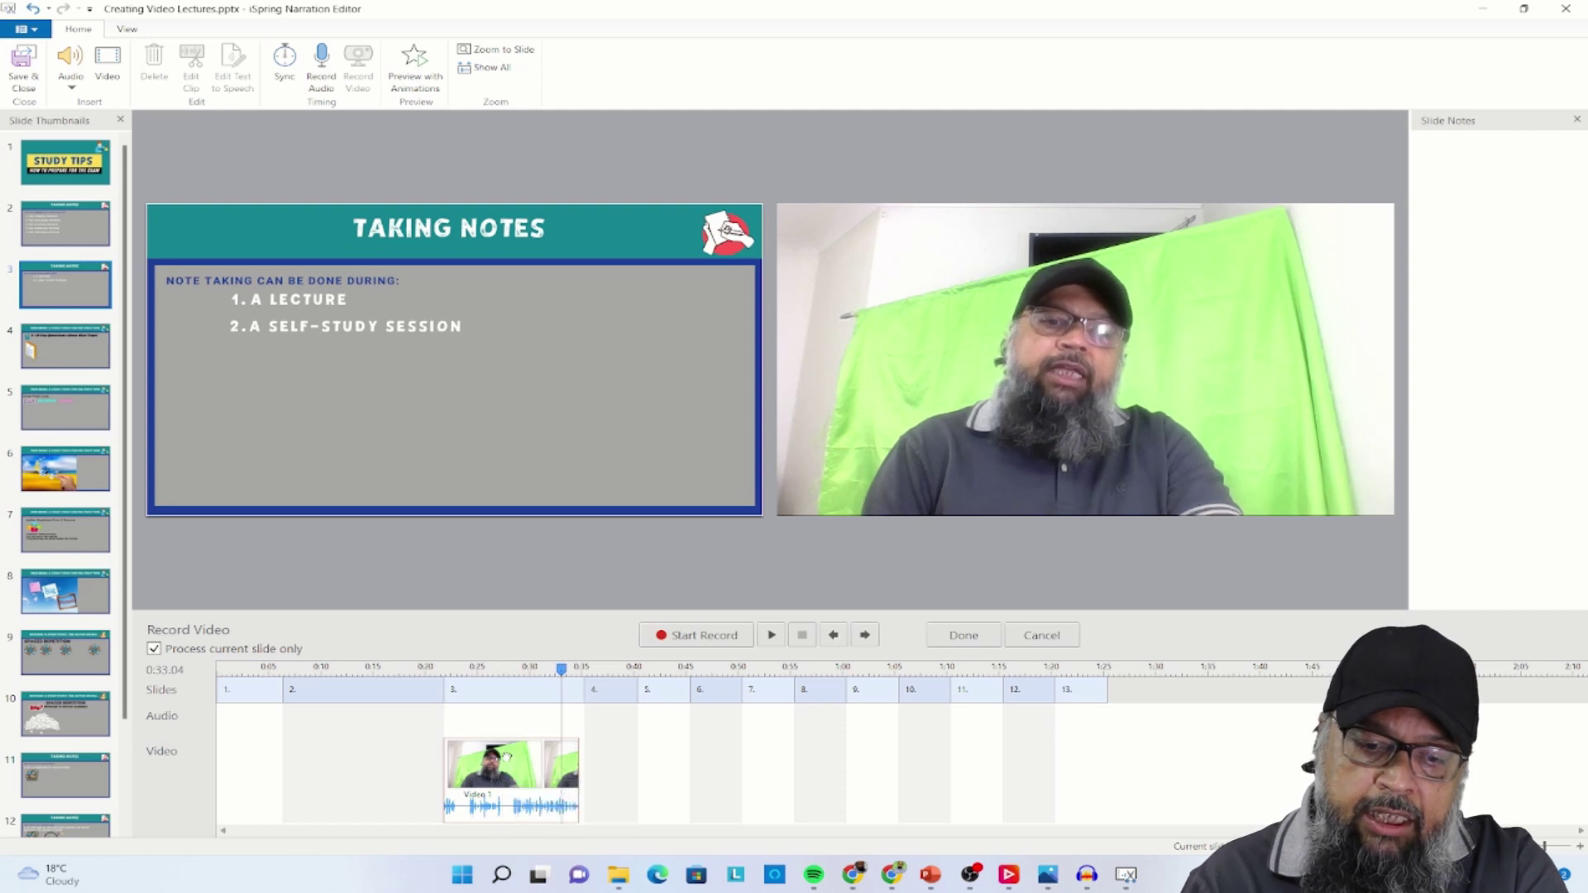
{"action": "right_click", "coordinate": [506, 756]}
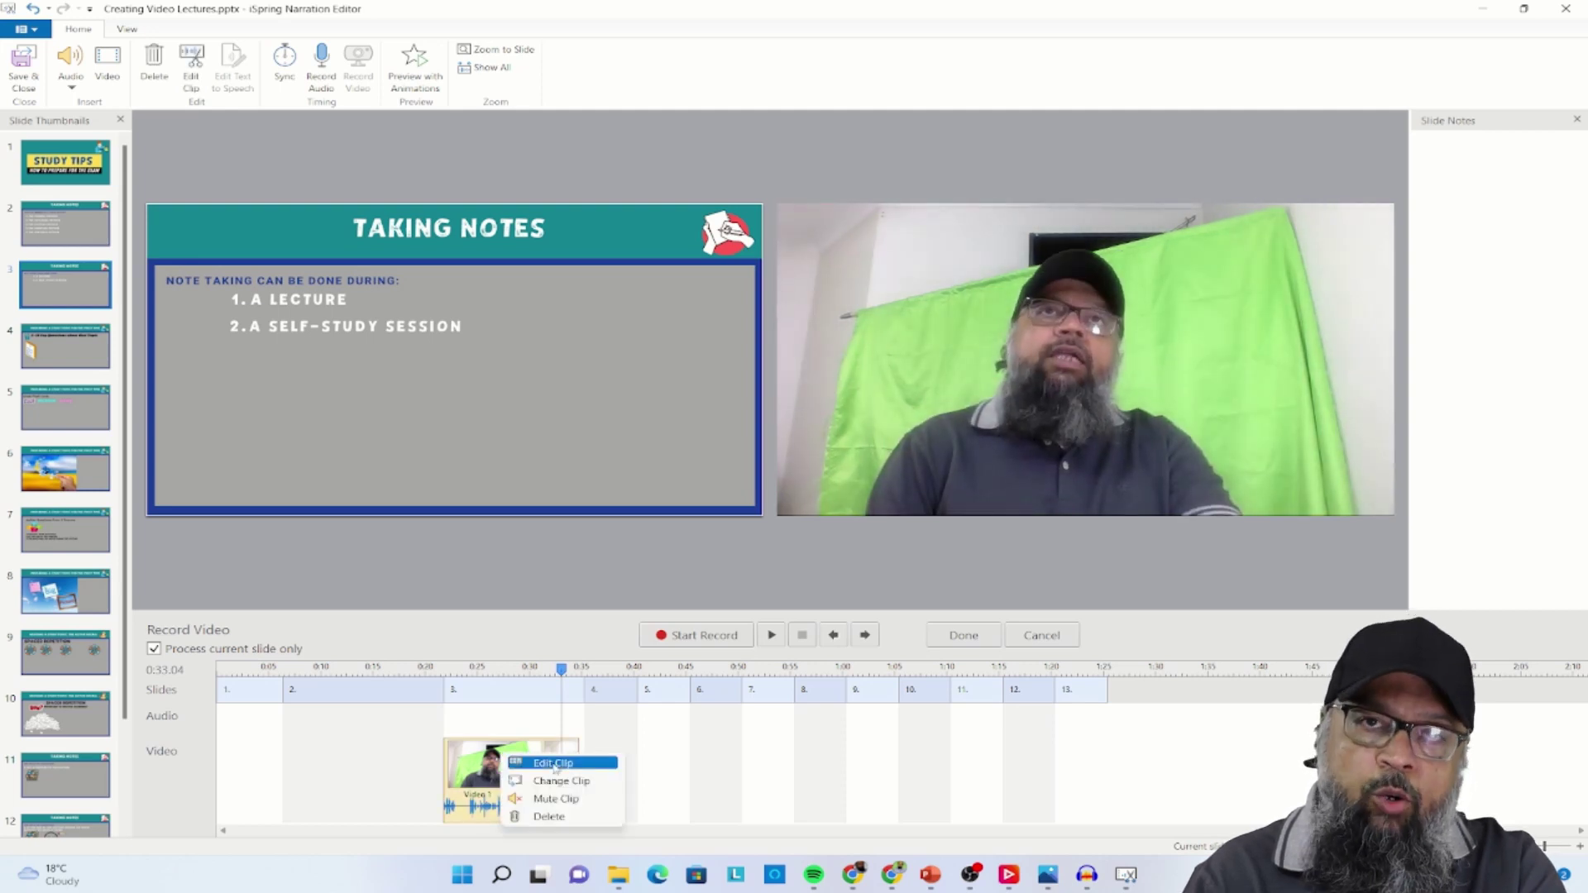
- Edit Video 1 to cut the 00:01.12–00:02.44 pause, then mark the next pause near 00:04.4–00:05.2
{"action": "left_click", "coordinate": [555, 765]}
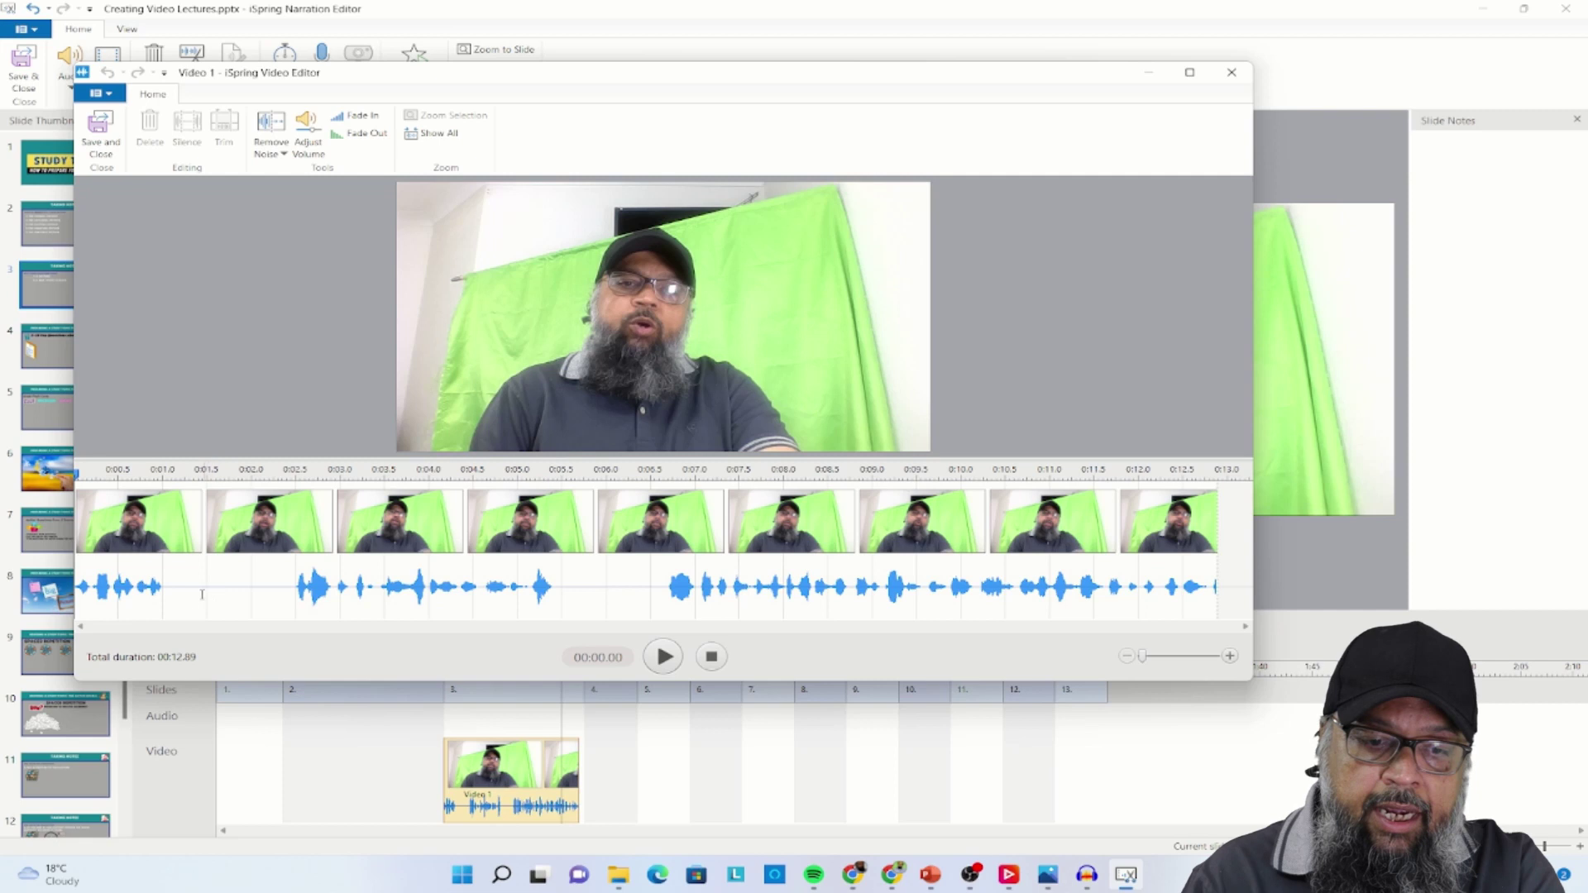
{"action": "left_click_drag", "start_coordinate": [173, 584], "coordinate": [290, 609]}
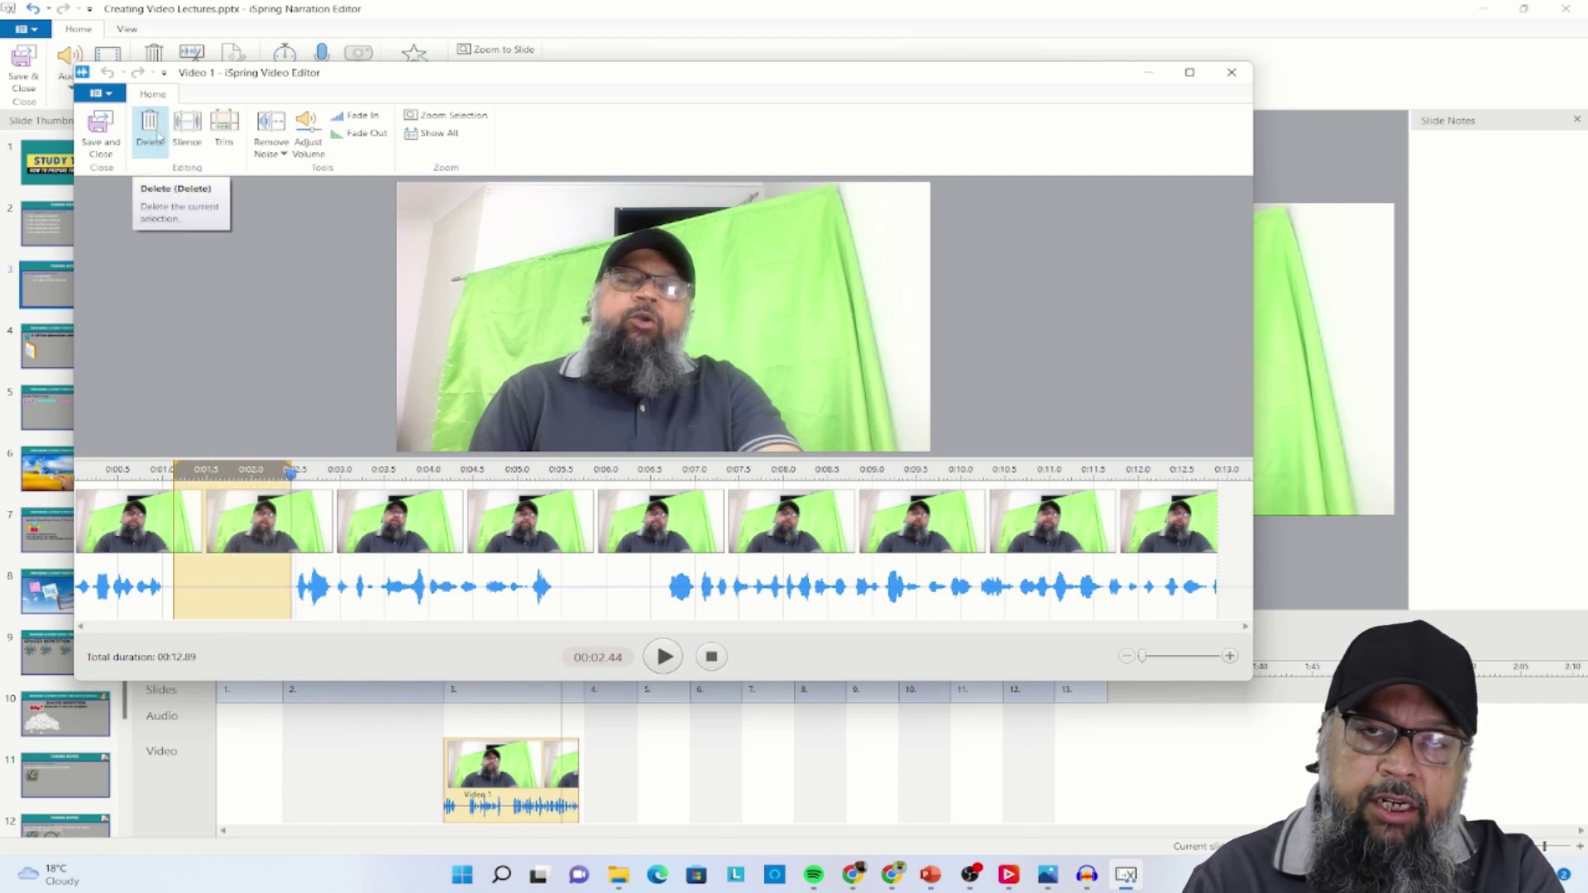
{"action": "left_click", "coordinate": [149, 128]}
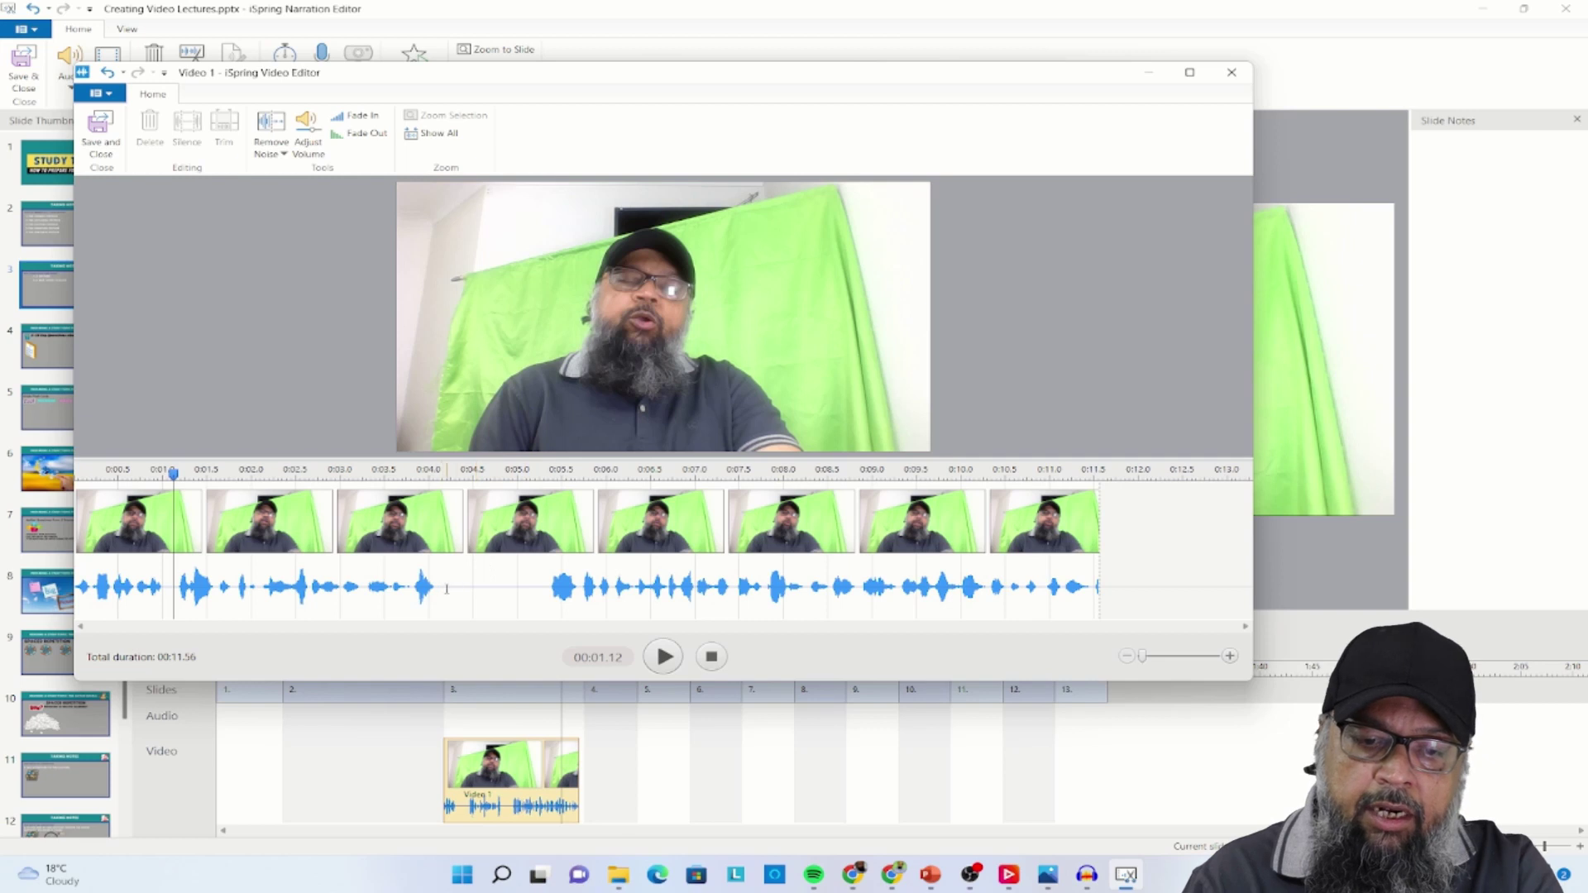
{"action": "left_click_drag", "start_coordinate": [447, 589], "coordinate": [535, 611]}
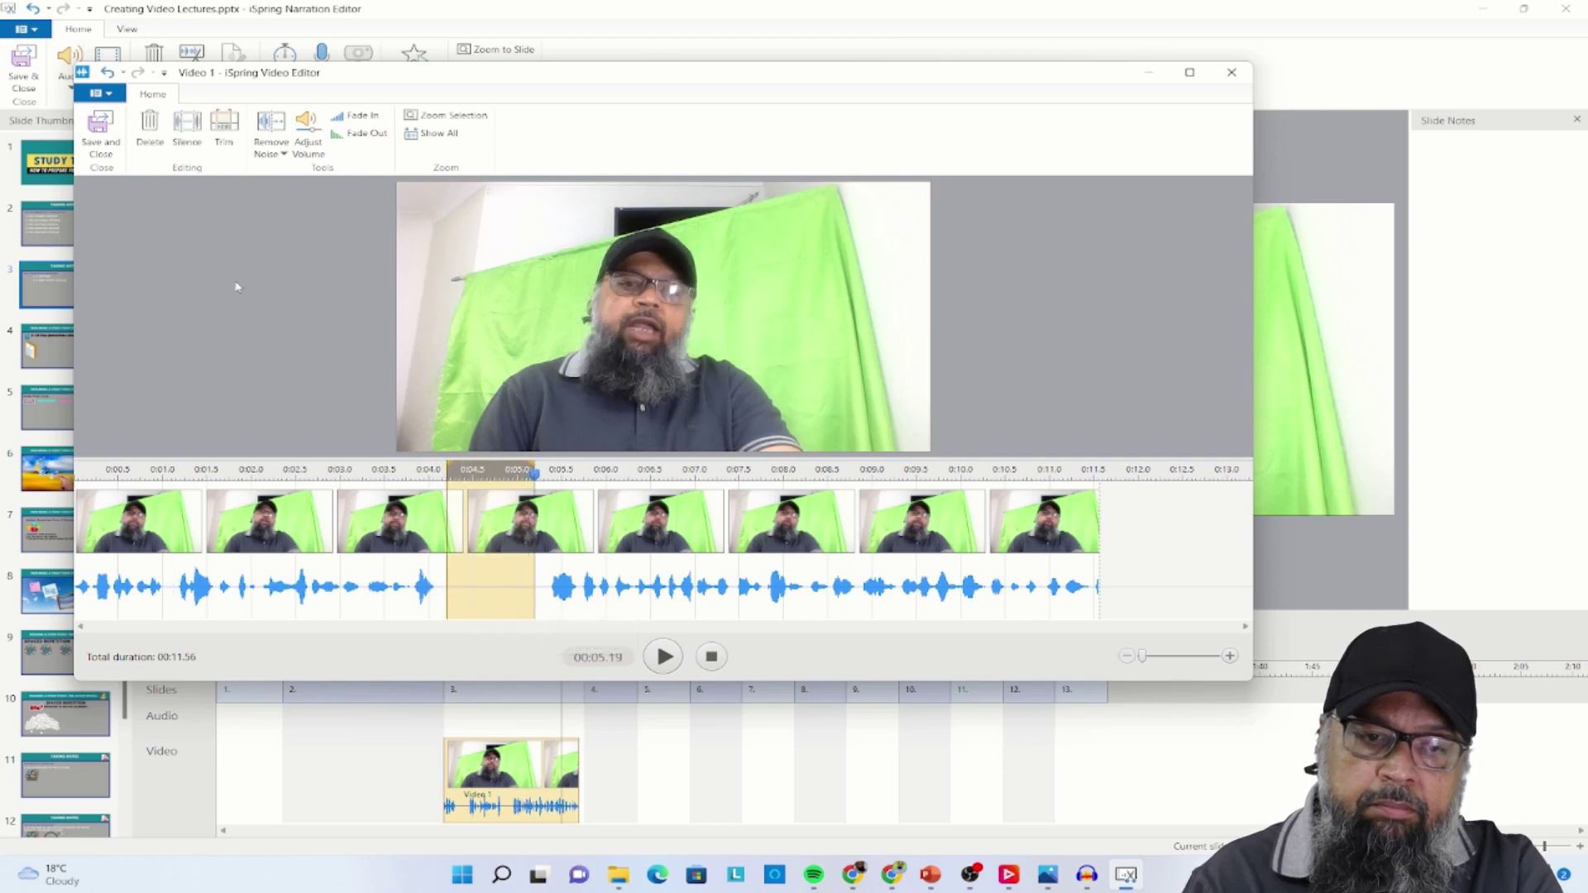
- Cut the second pause, save the clip, shorten slide 3 to match it, and save the narration
{"action": "left_click", "coordinate": [150, 128]}
{"action": "left_click", "coordinate": [100, 133]}
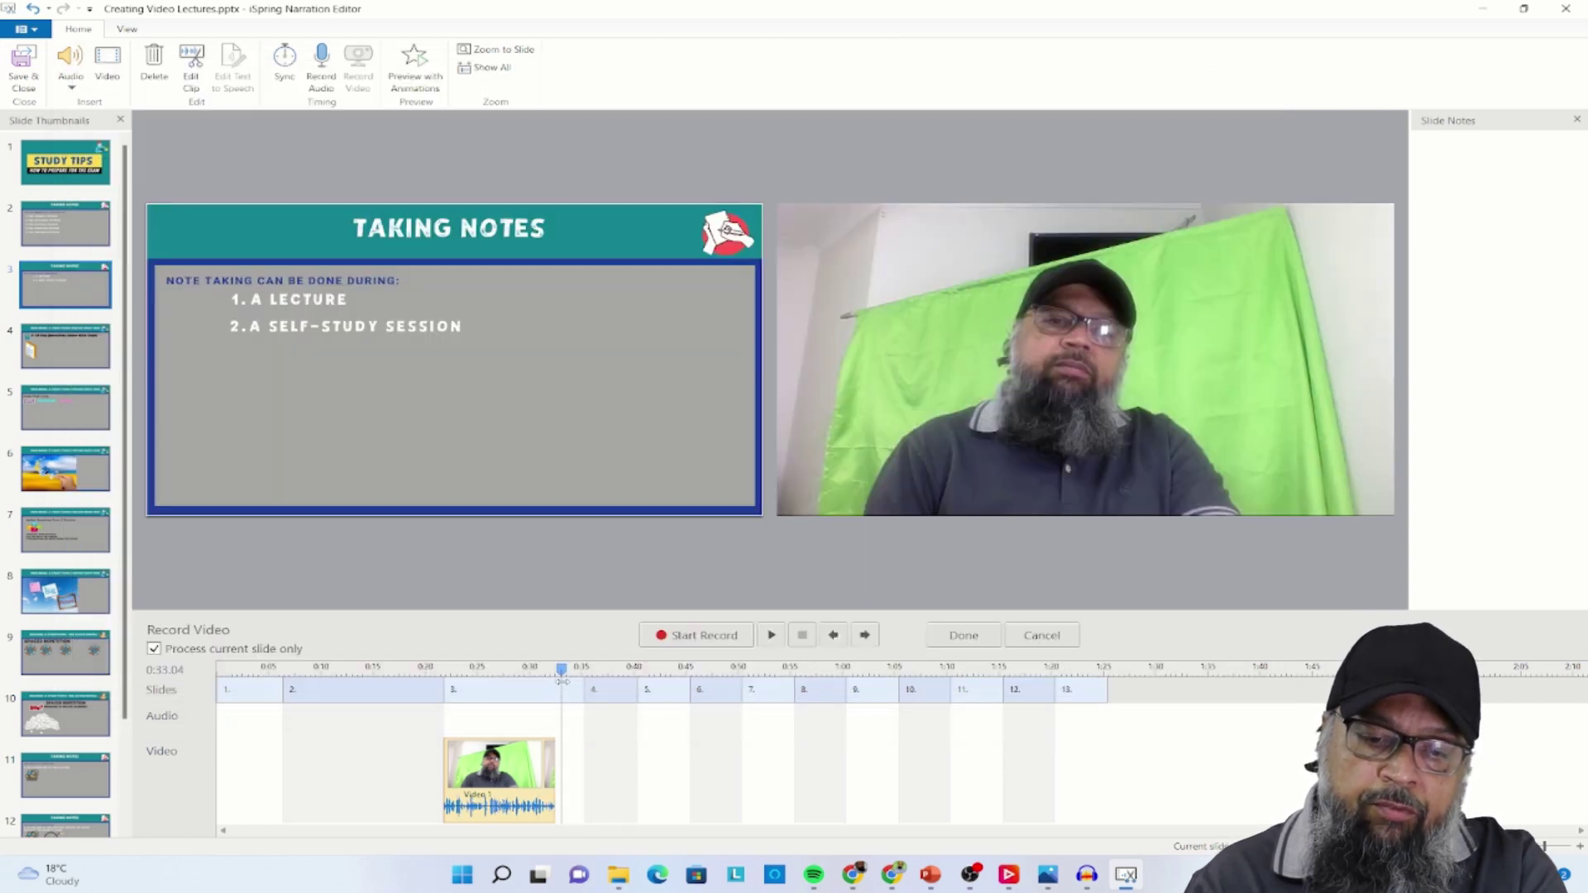
{"action": "key", "text": "Page_Down"}
{"action": "key", "text": "Page_Down"}
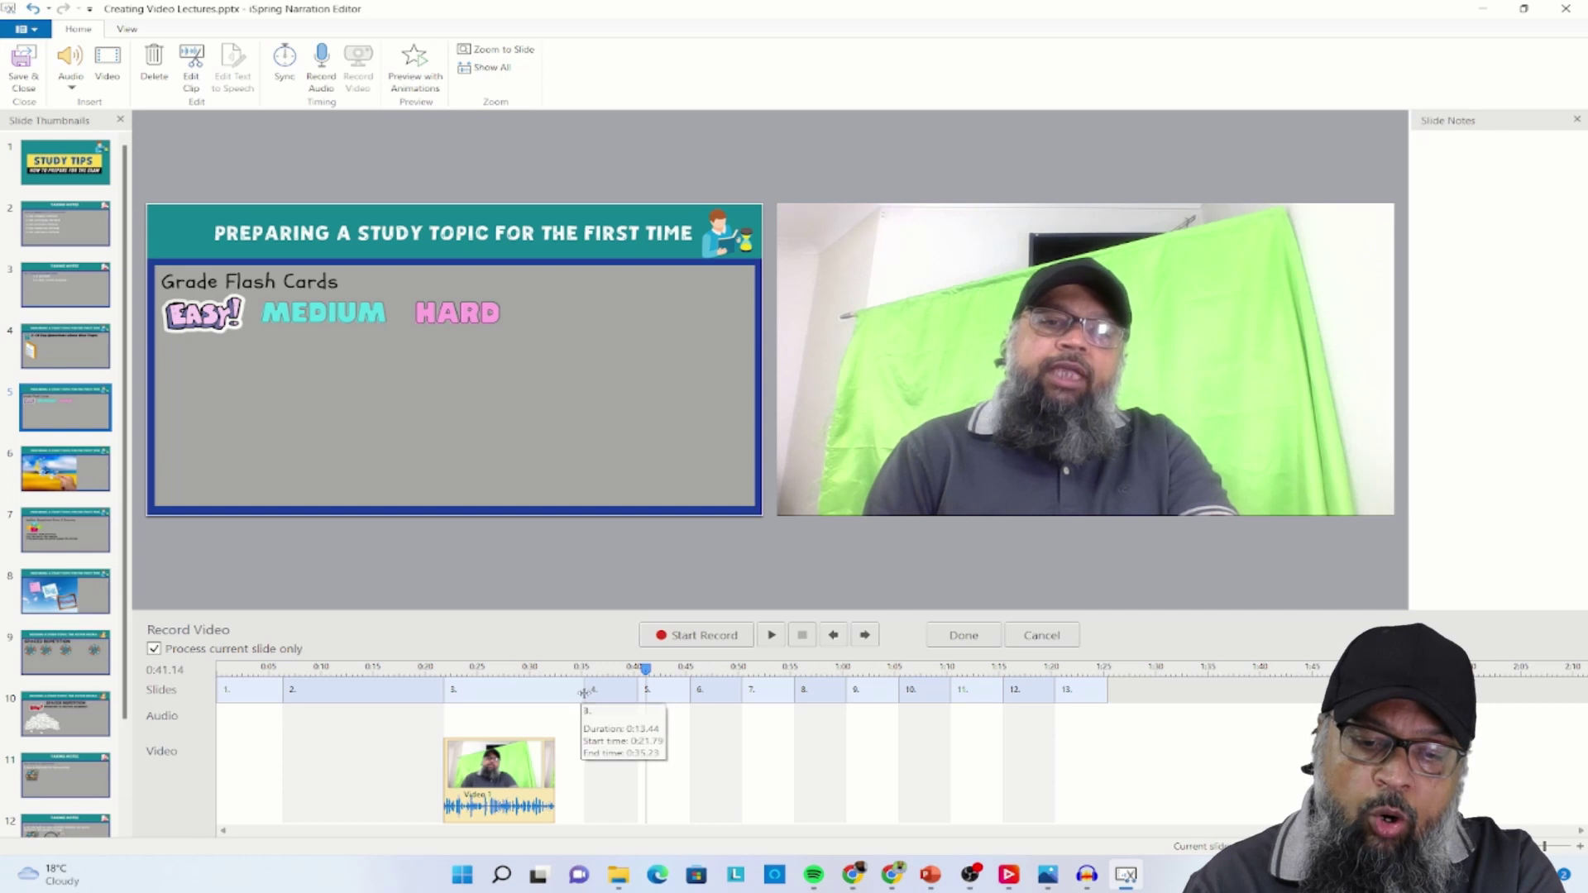
{"action": "left_click_drag", "start_coordinate": [585, 694], "coordinate": [556, 693]}
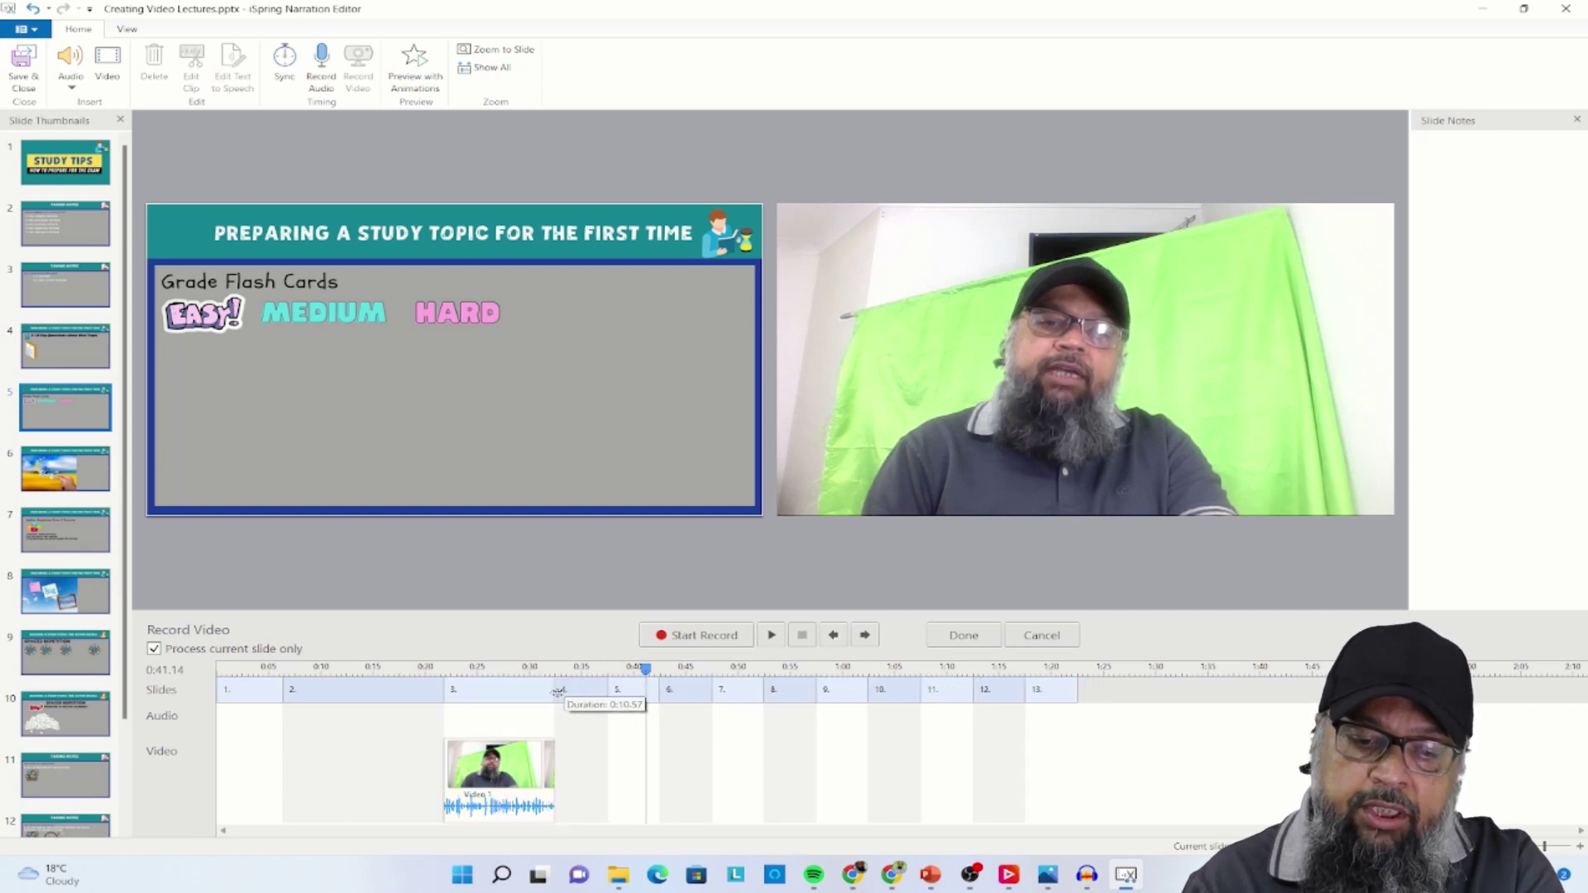
{"action": "left_click", "coordinate": [24, 70]}
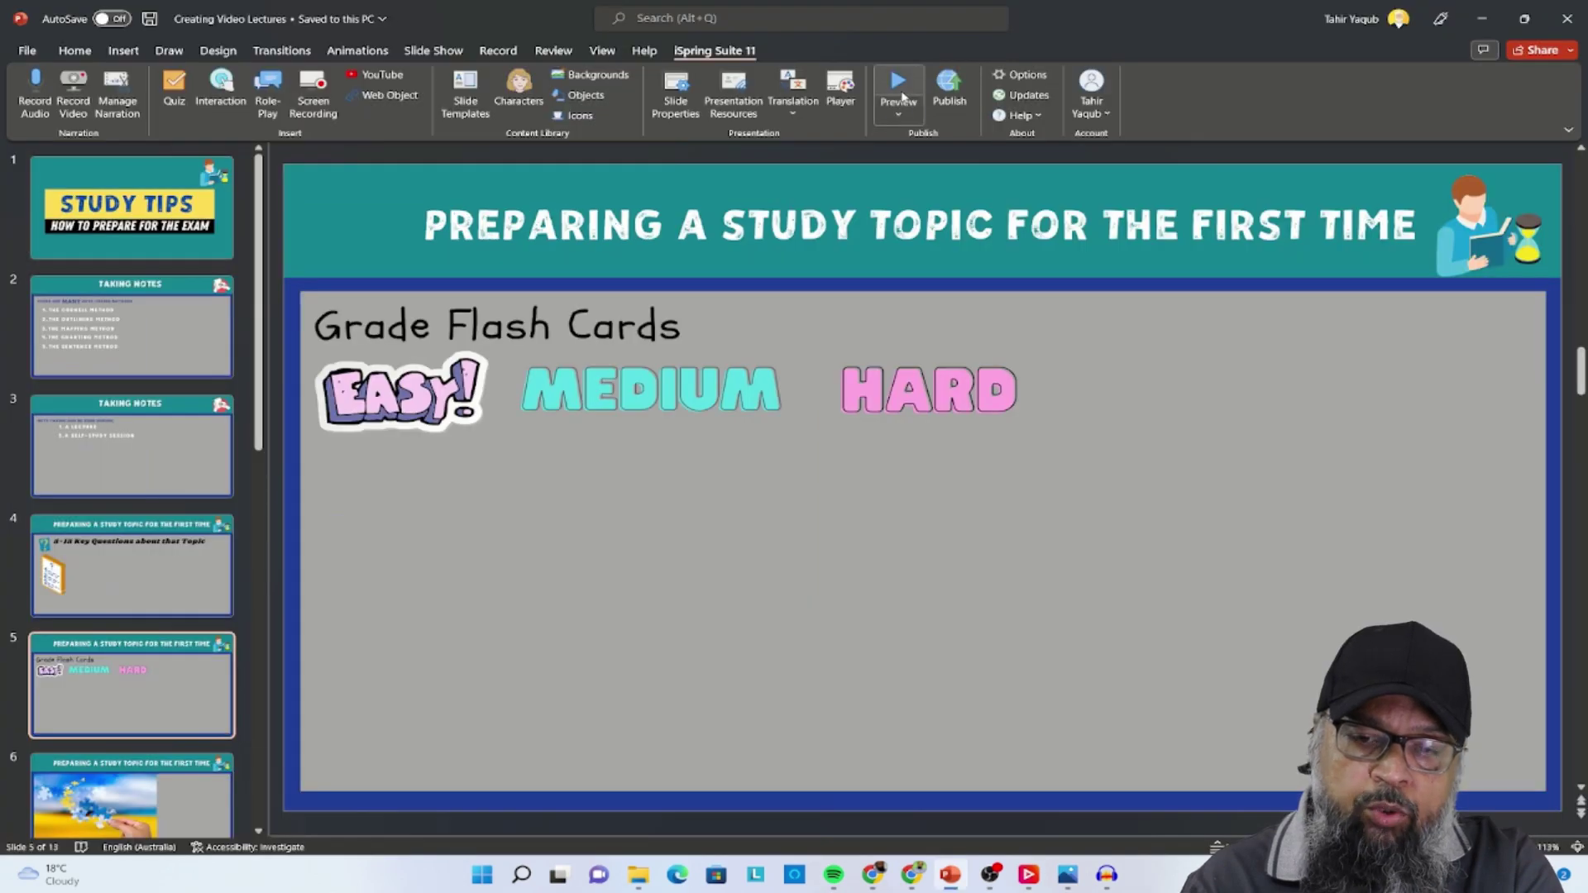
{"action": "left_click", "coordinate": [900, 93]}
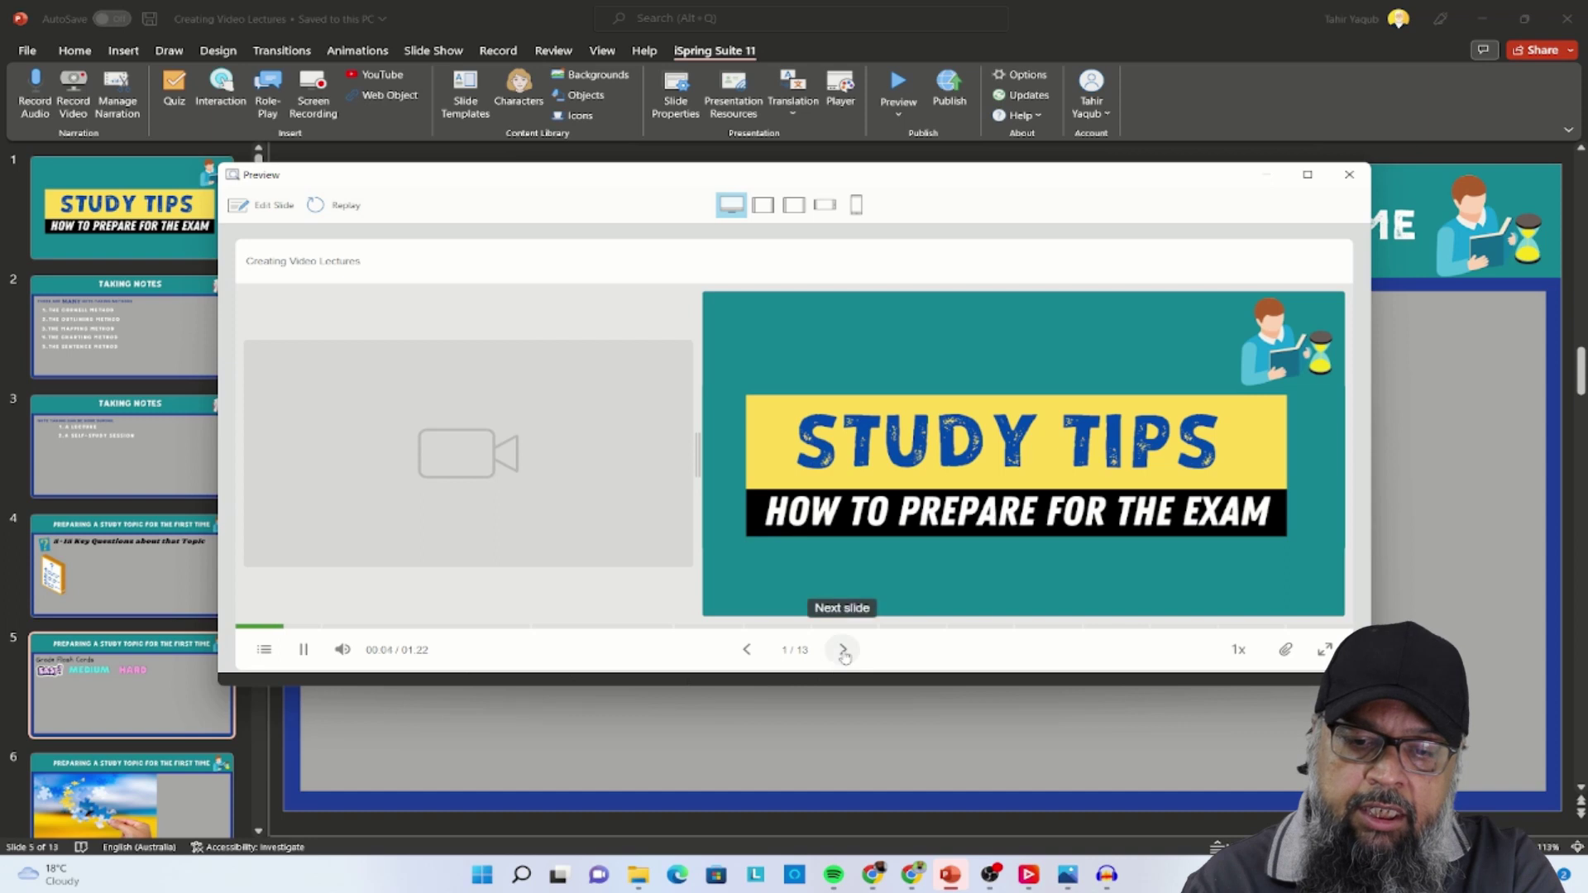
{"action": "left_click", "coordinate": [843, 652]}
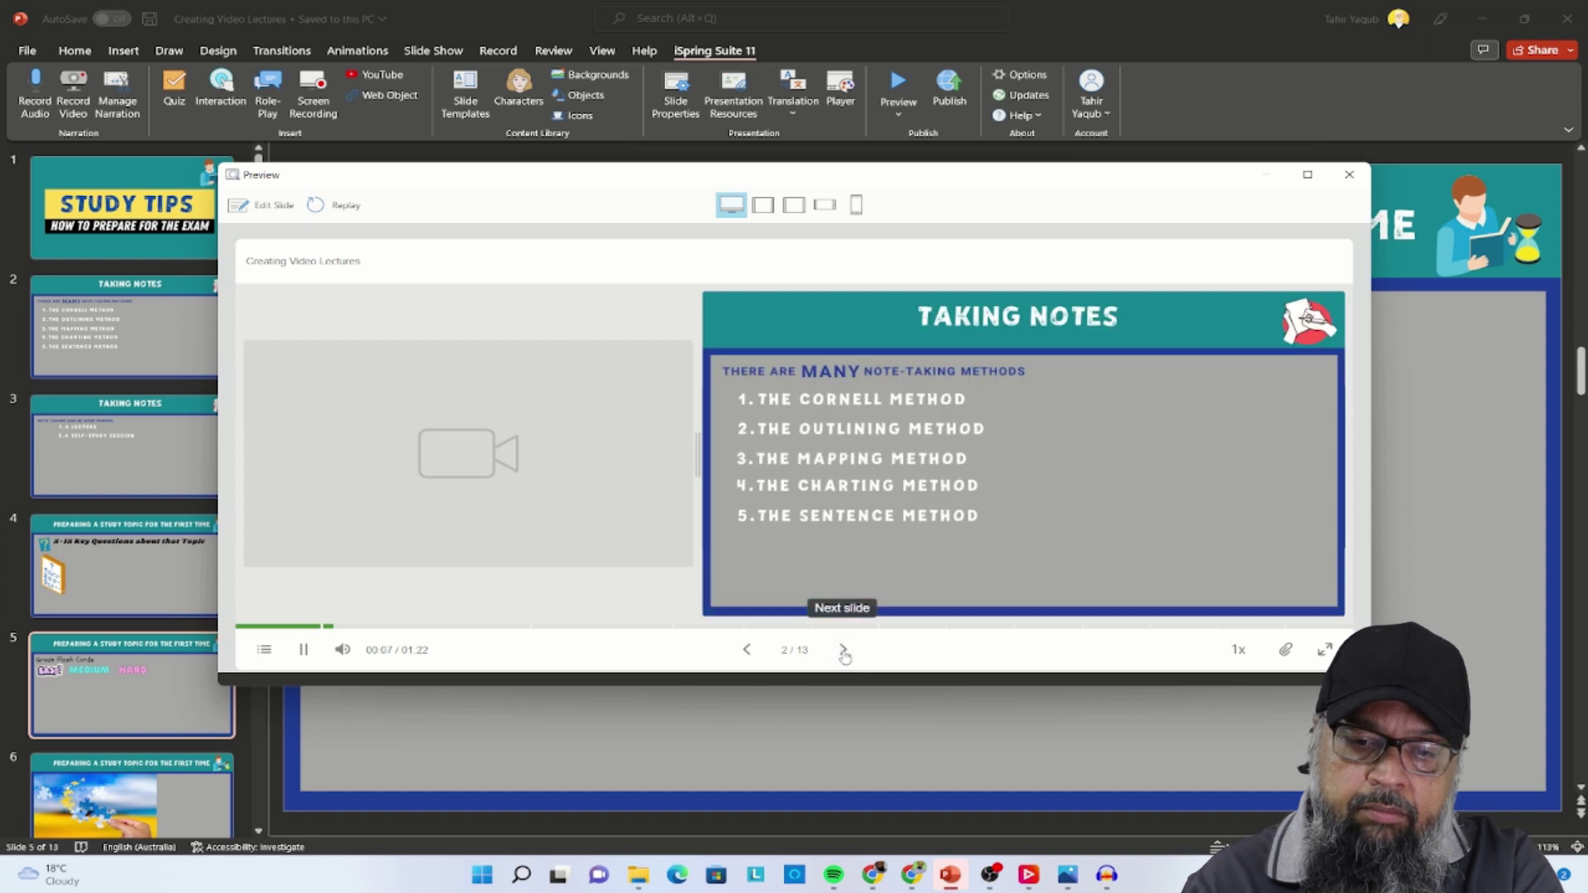
{"action": "left_click", "coordinate": [844, 652]}
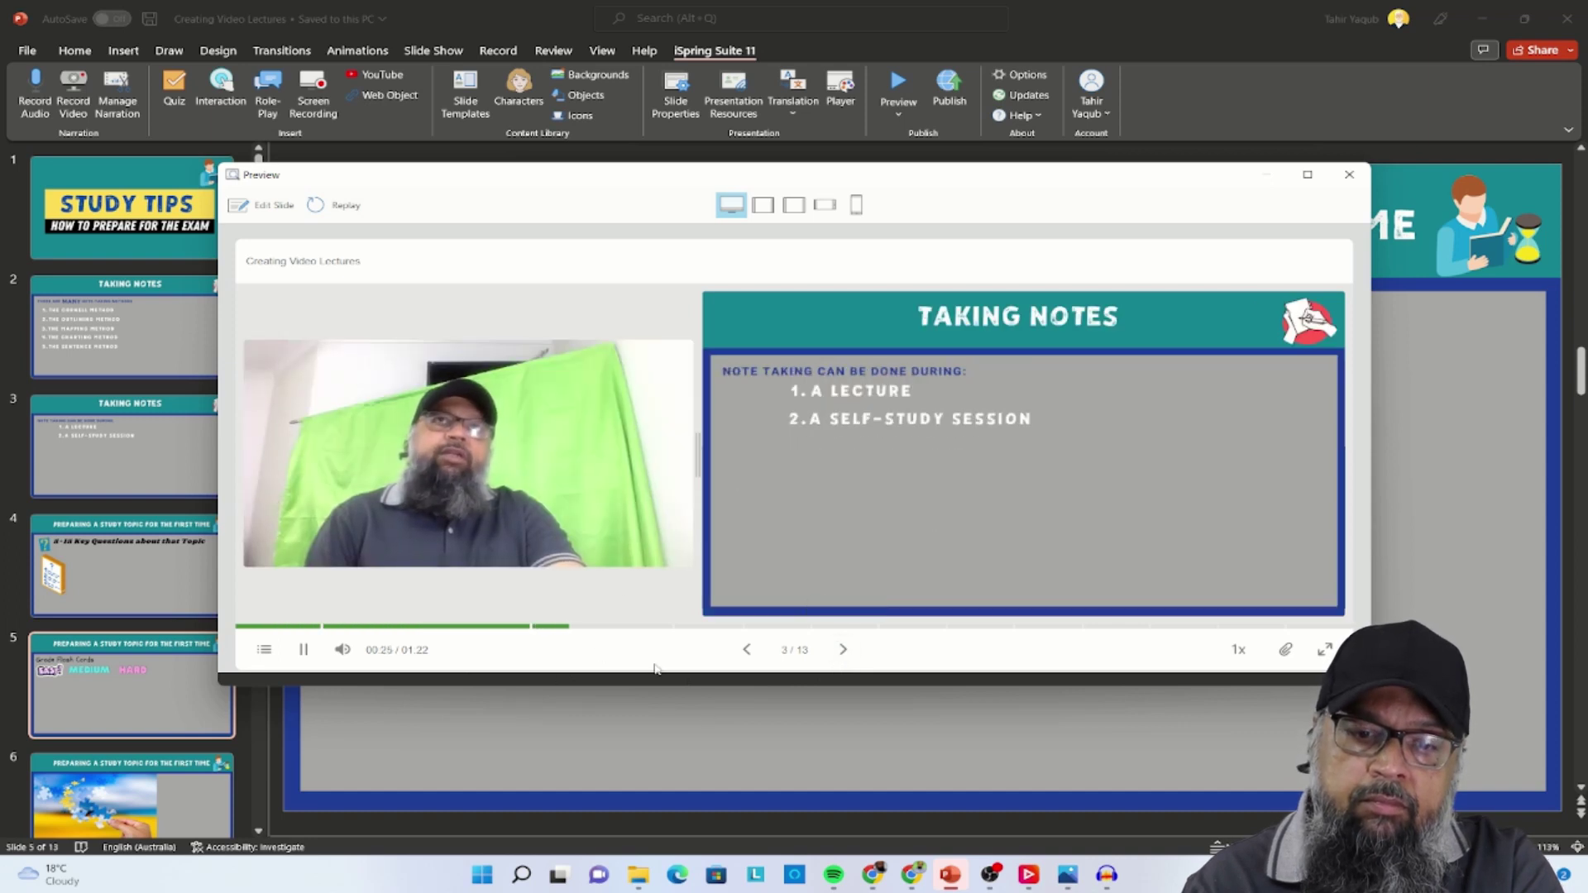
{"action": "key", "text": "Escape"}
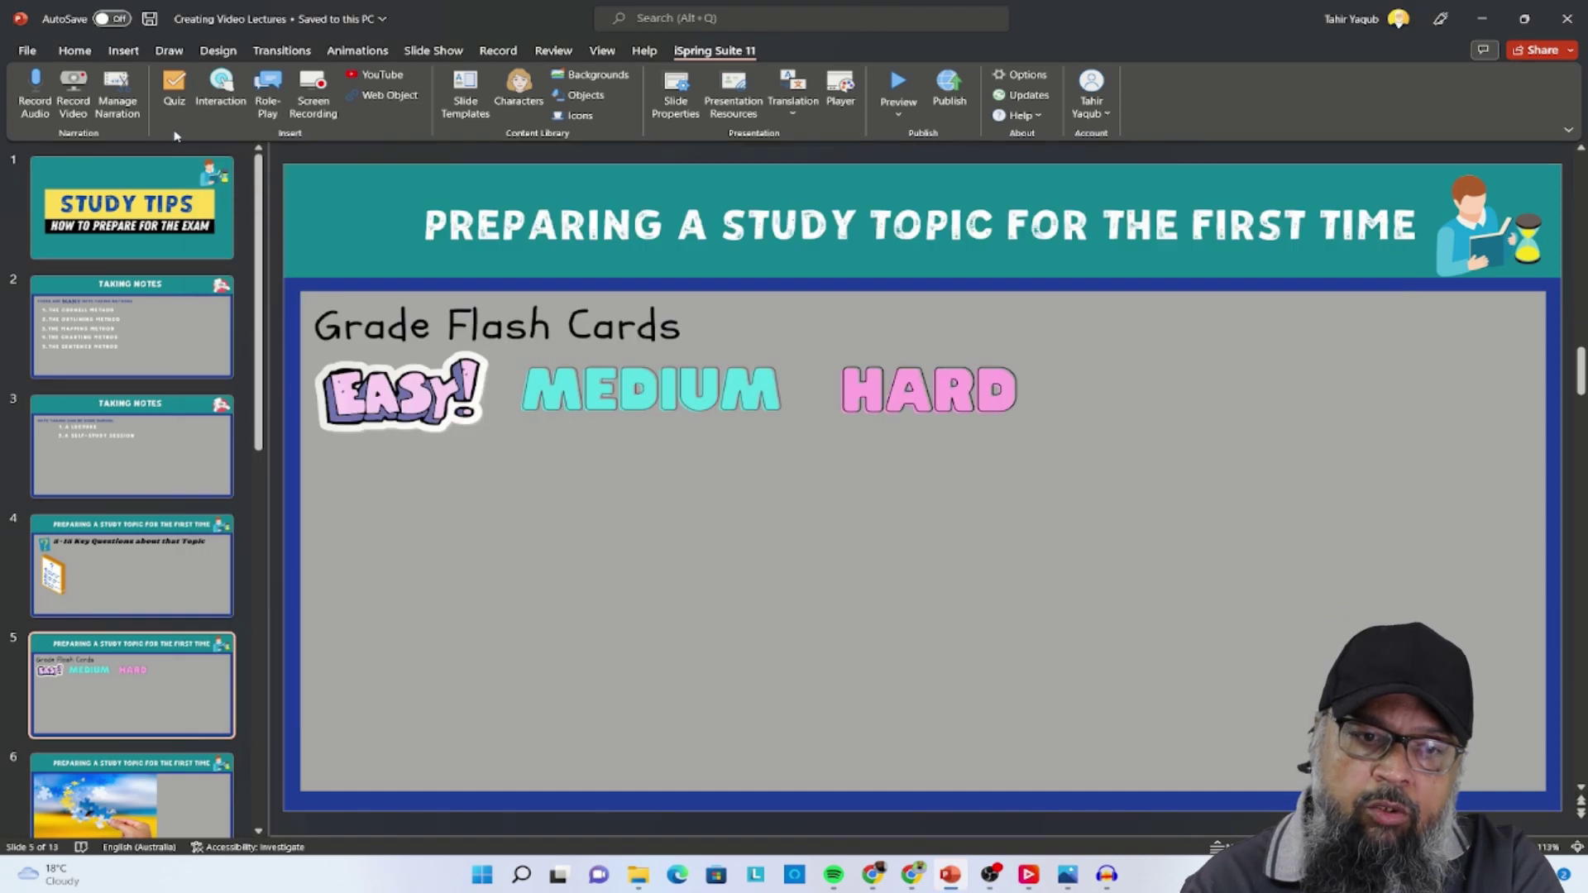
- Reopen the narration editor, delete the Video 1 clip, and open the Course-Videos folder
{"action": "left_click", "coordinate": [118, 106]}
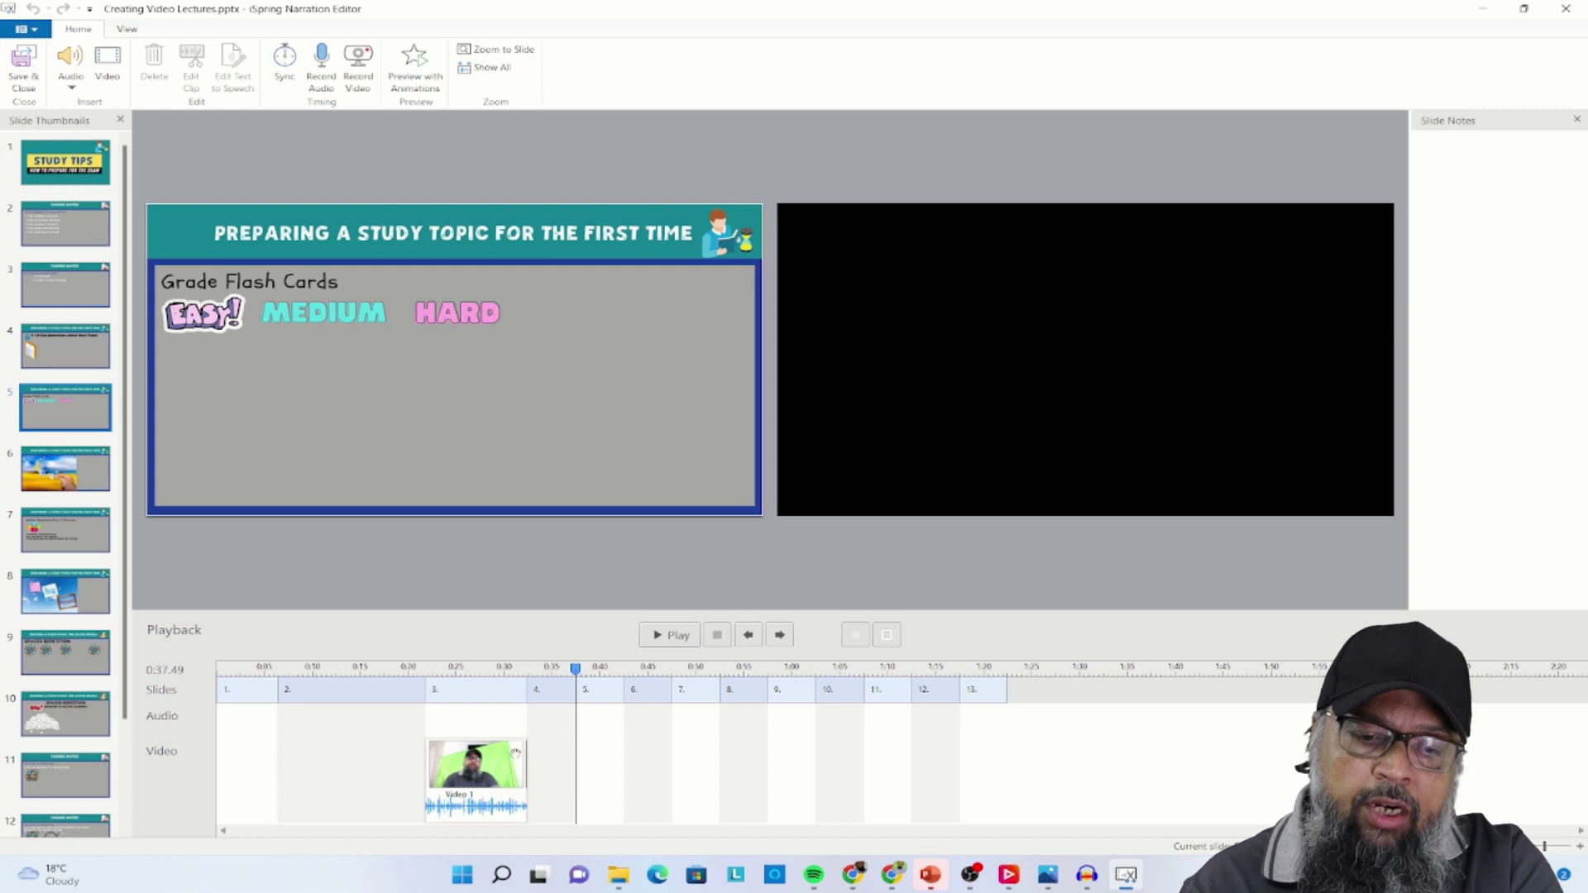
{"action": "left_click", "coordinate": [499, 760]}
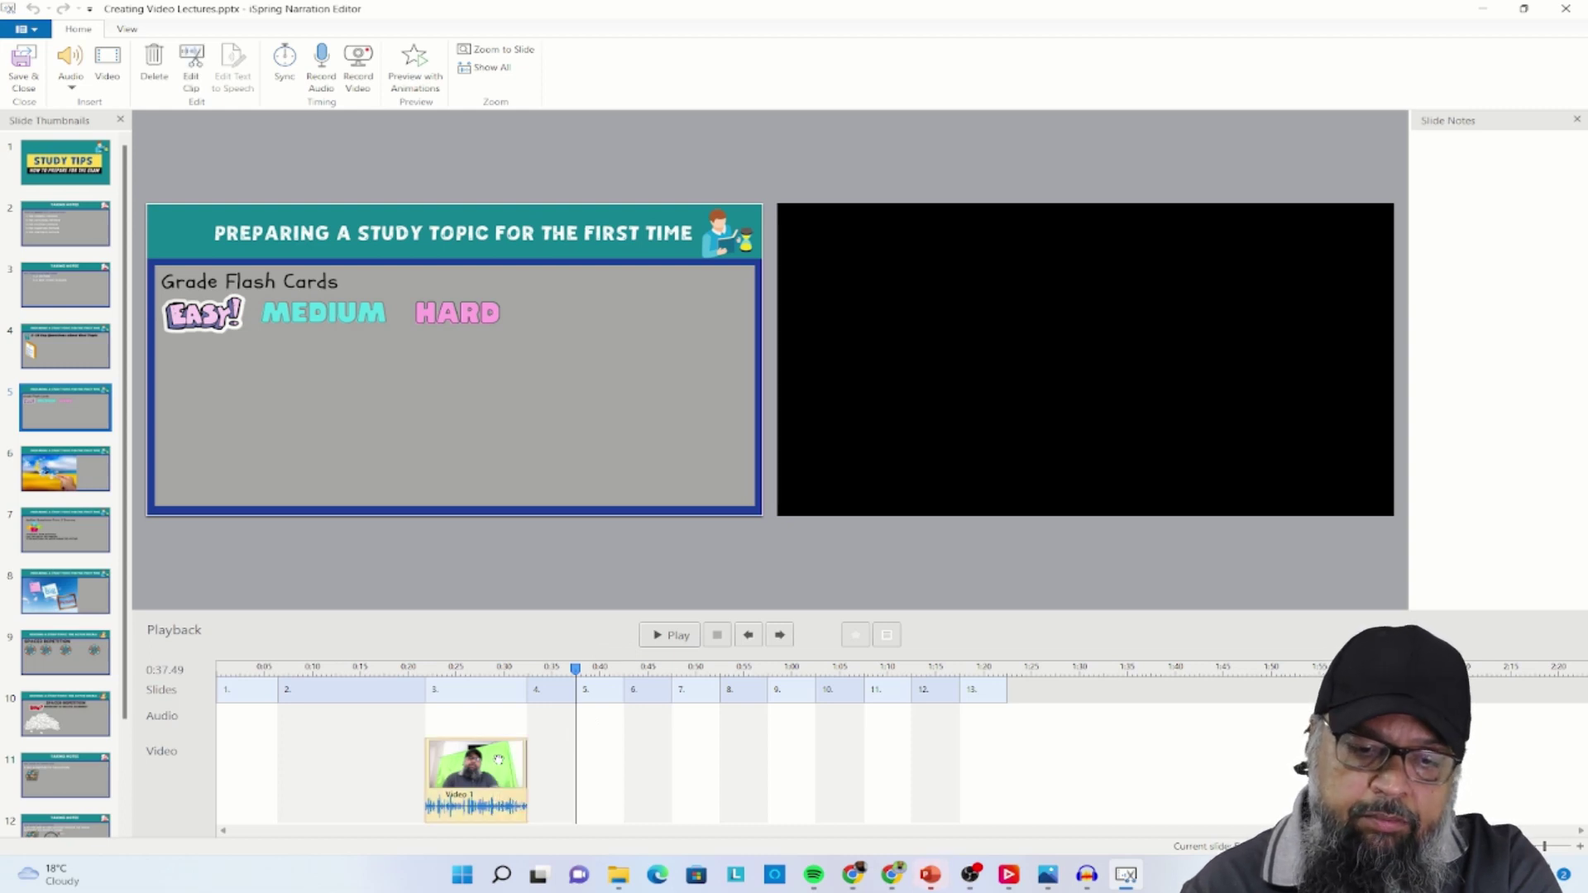
{"action": "right_click", "coordinate": [499, 760]}
{"action": "left_click", "coordinate": [542, 806]}
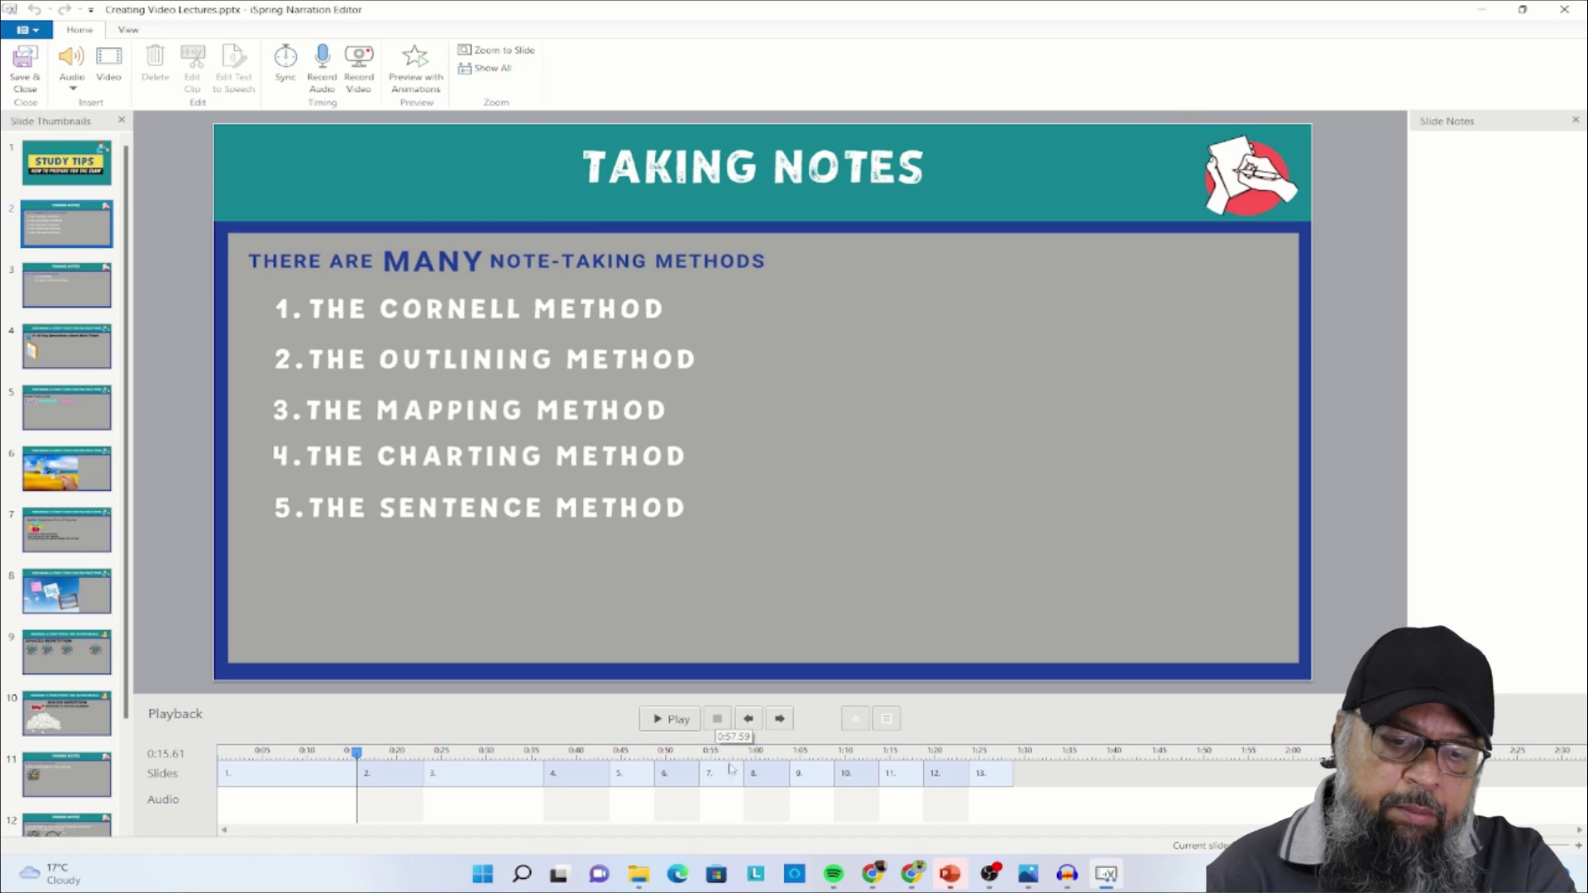
{"action": "left_click", "coordinate": [639, 874]}
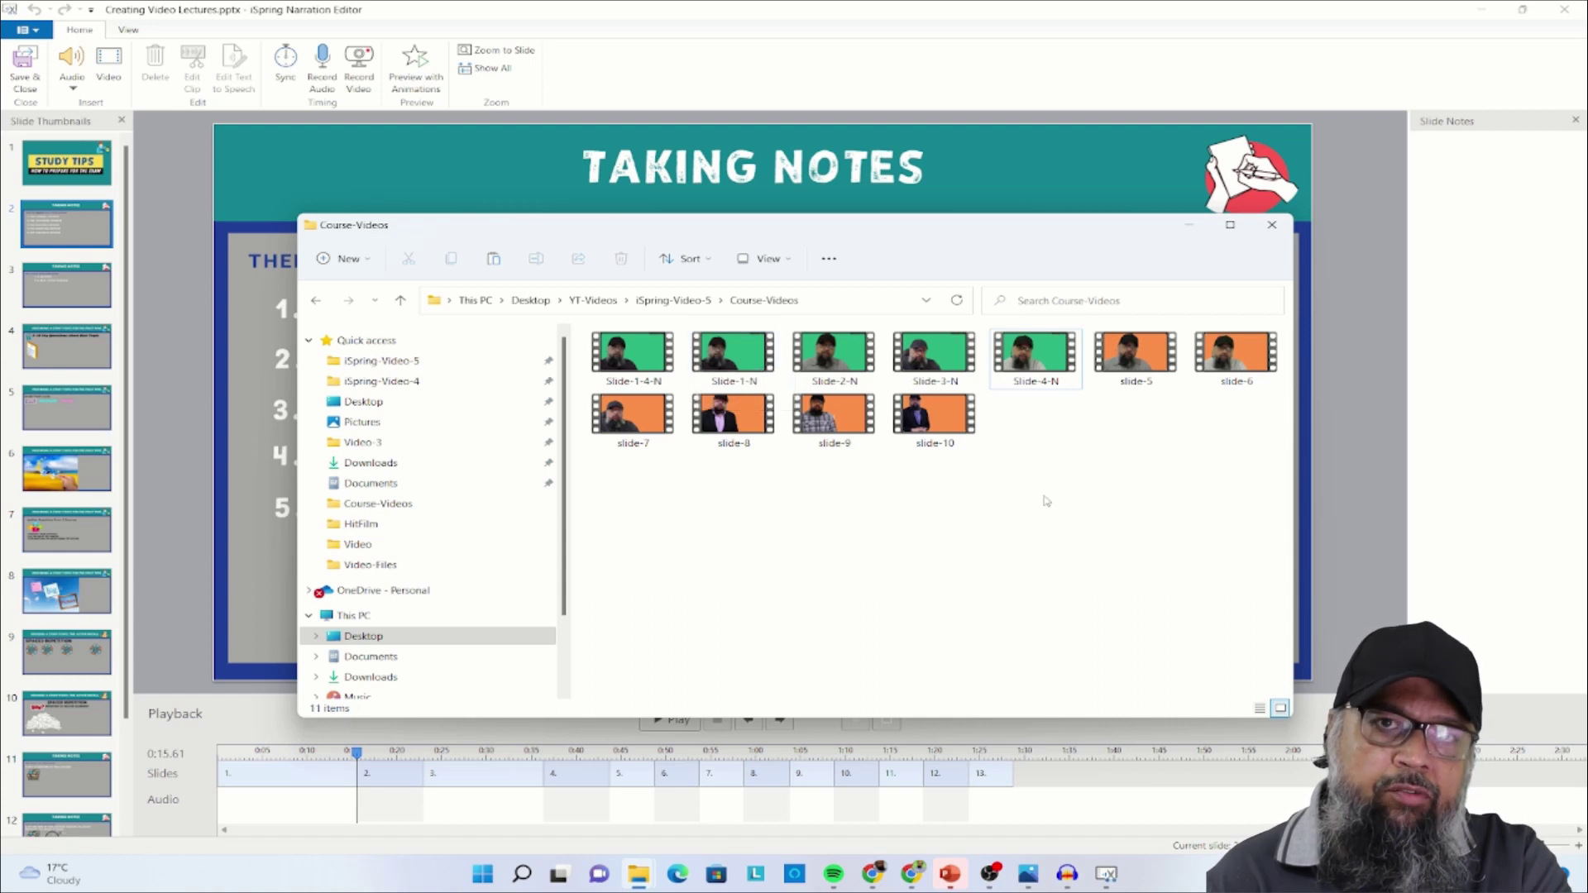
- Play the Slide-1-4-N video from Course-Videos, then close the media player and the folder
{"action": "mouse_move", "coordinate": [647, 358]}
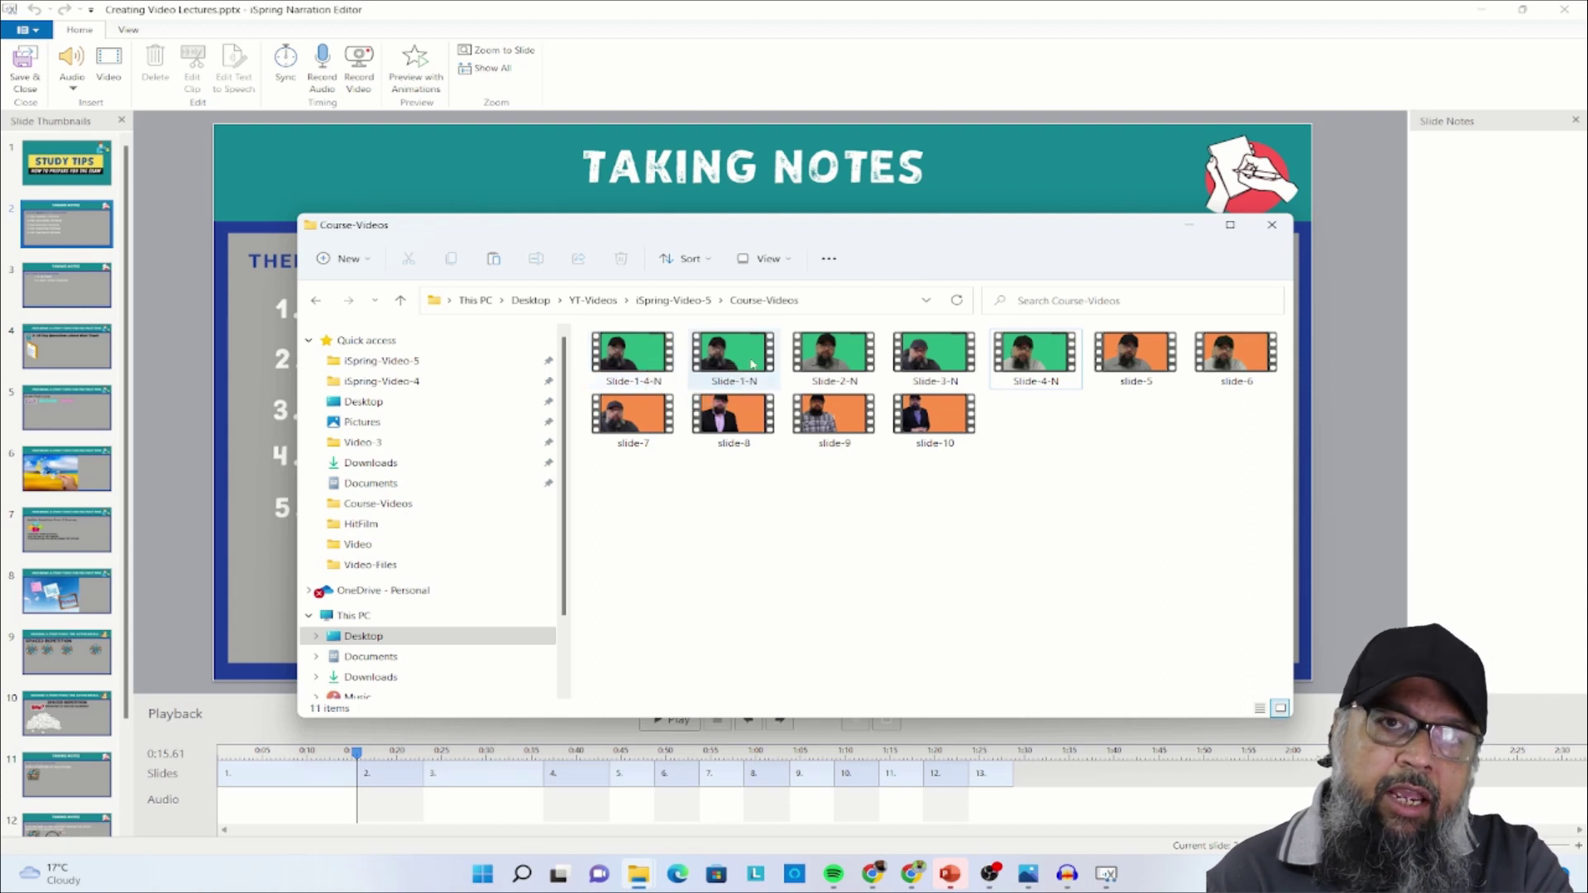
{"action": "mouse_move", "coordinate": [752, 364]}
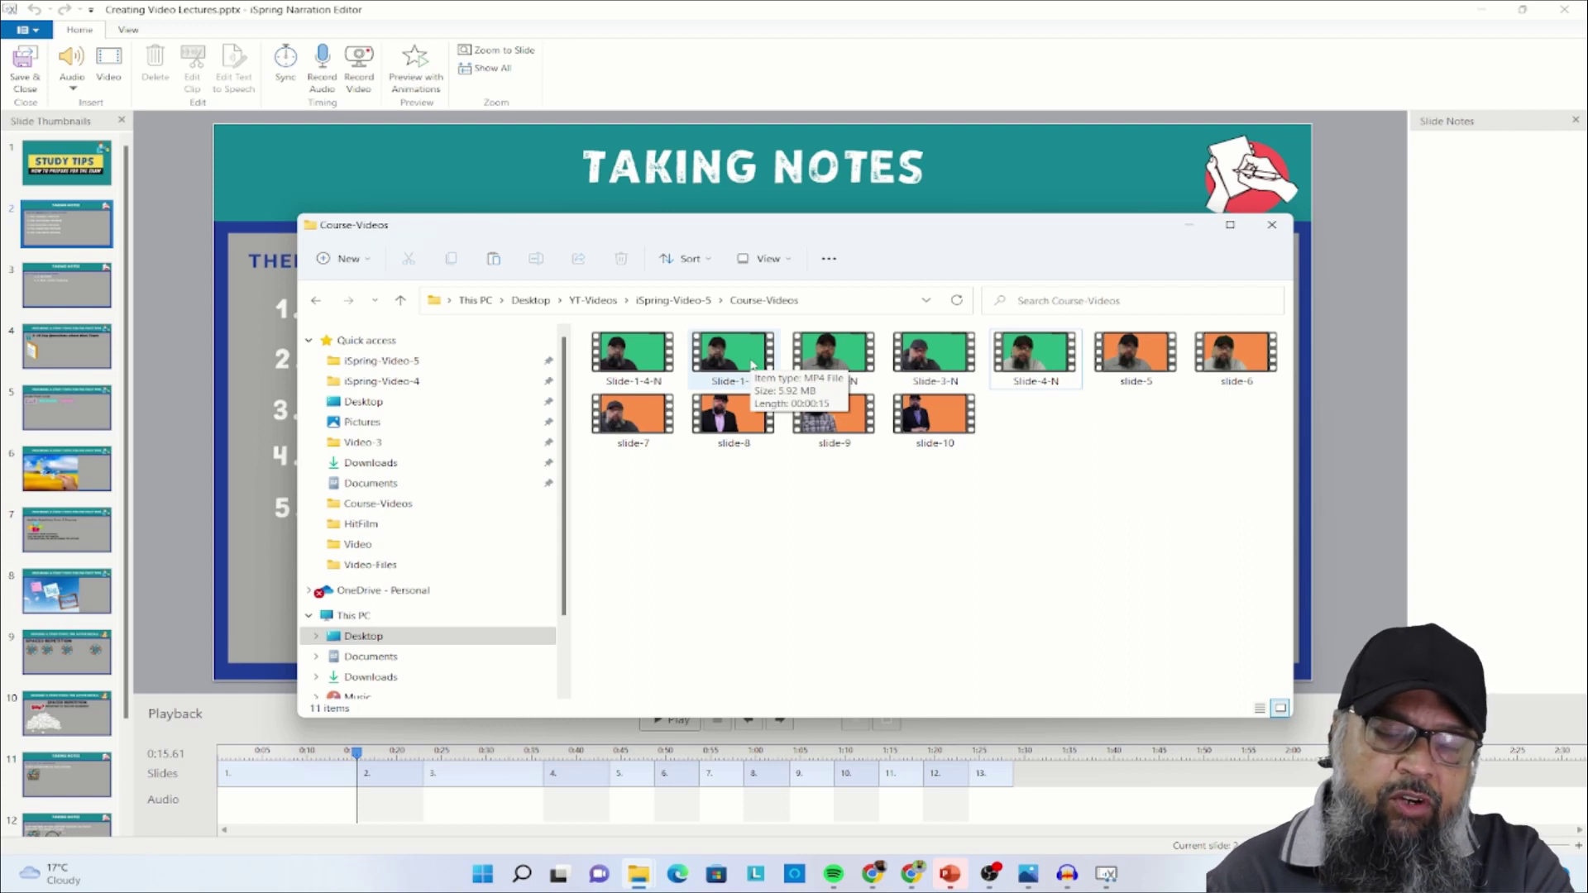
{"action": "double_click", "coordinate": [655, 356]}
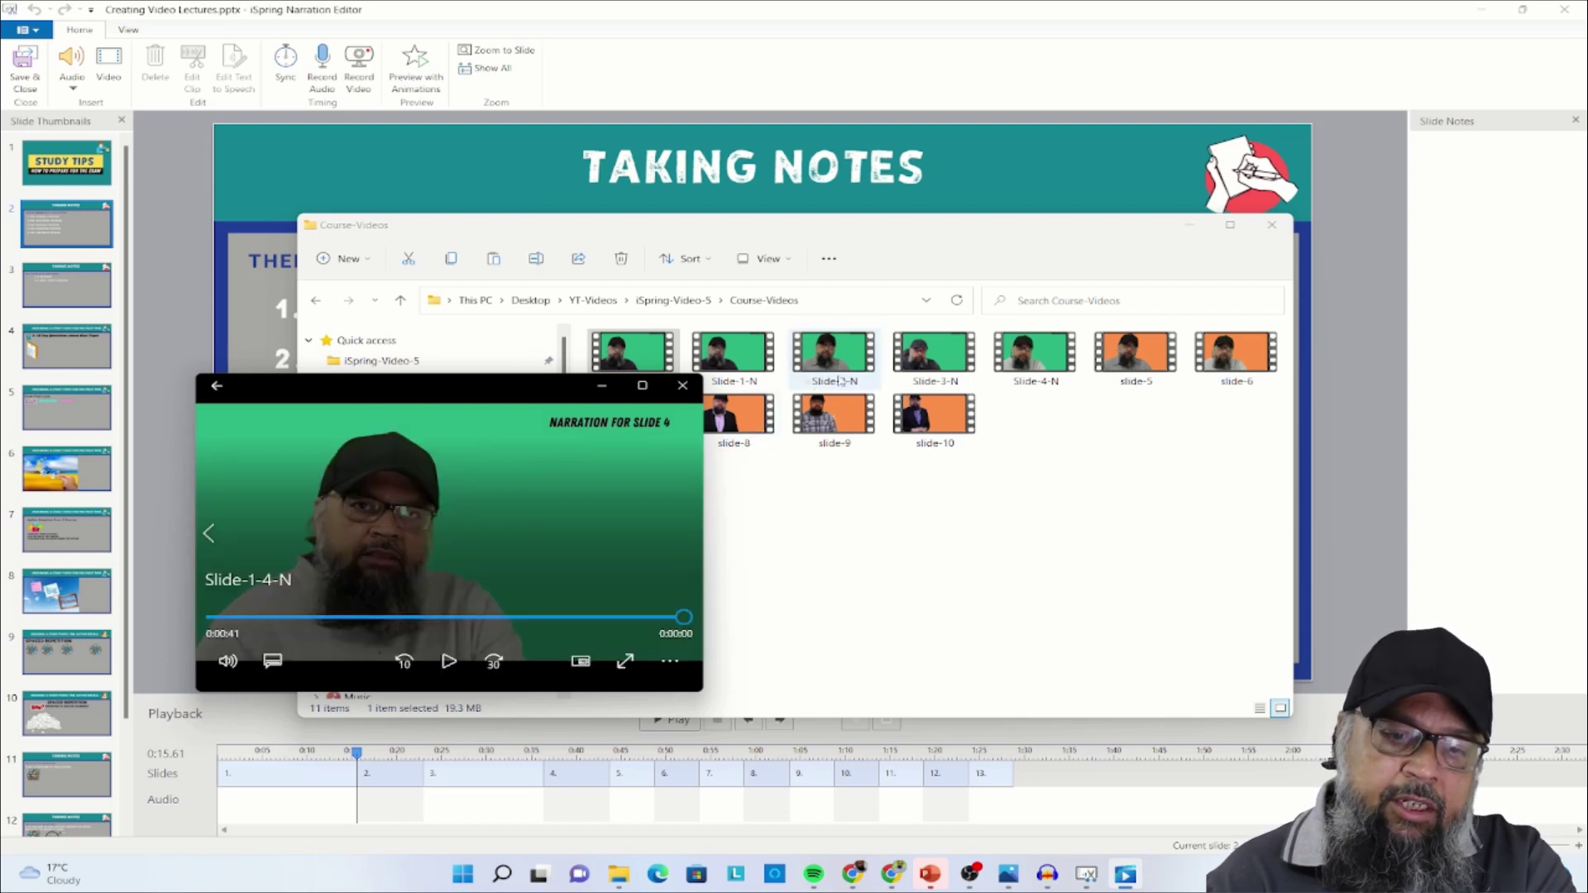
{"action": "key", "text": "alt+F4"}
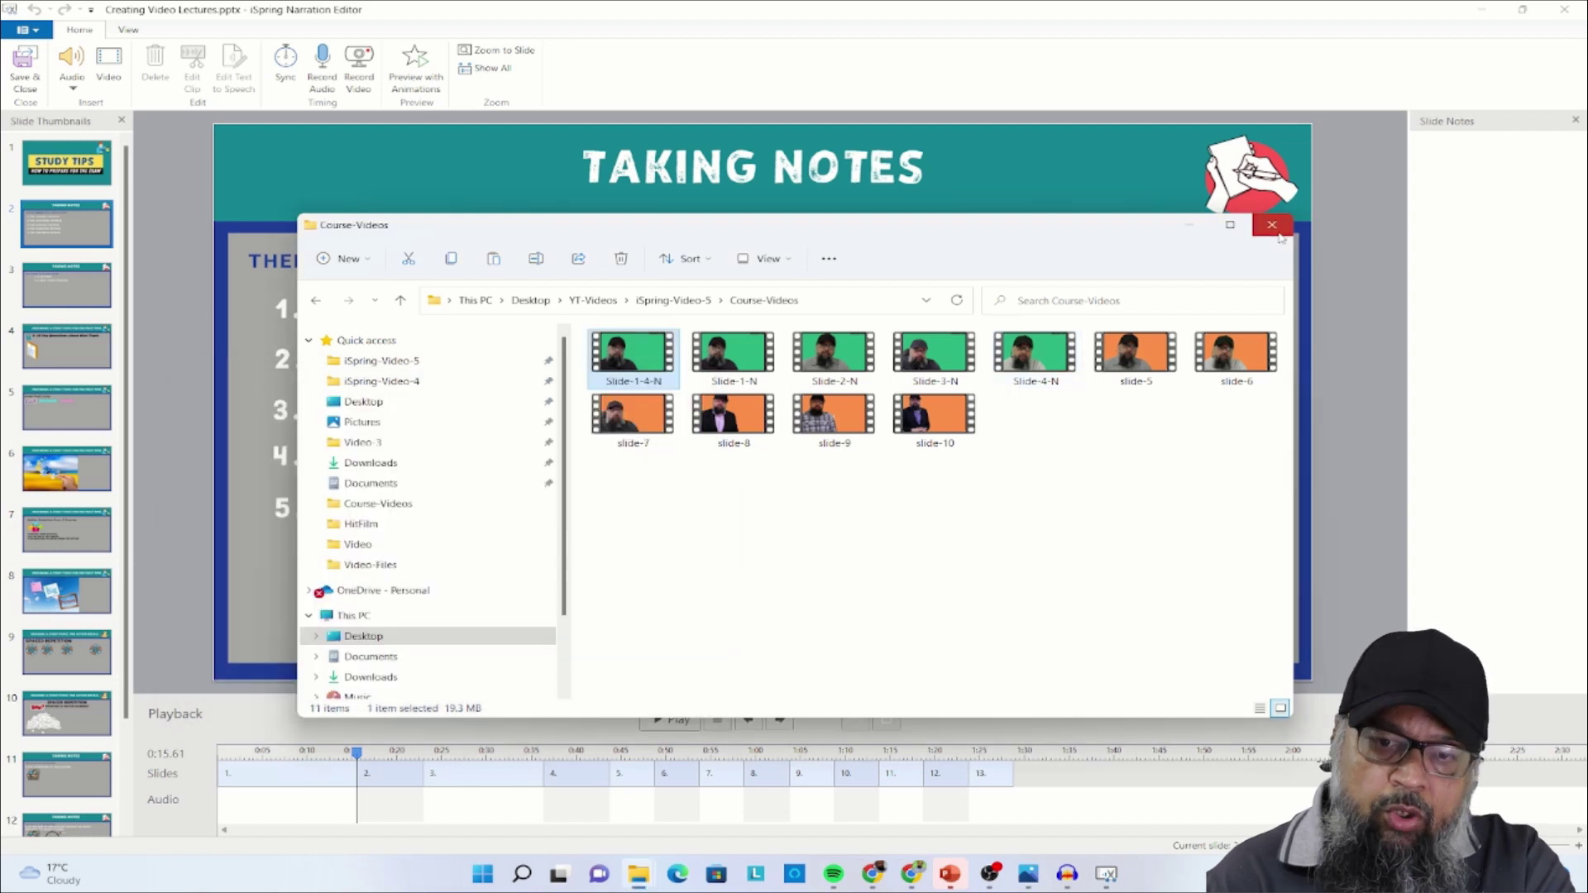
{"action": "left_click", "coordinate": [1271, 224]}
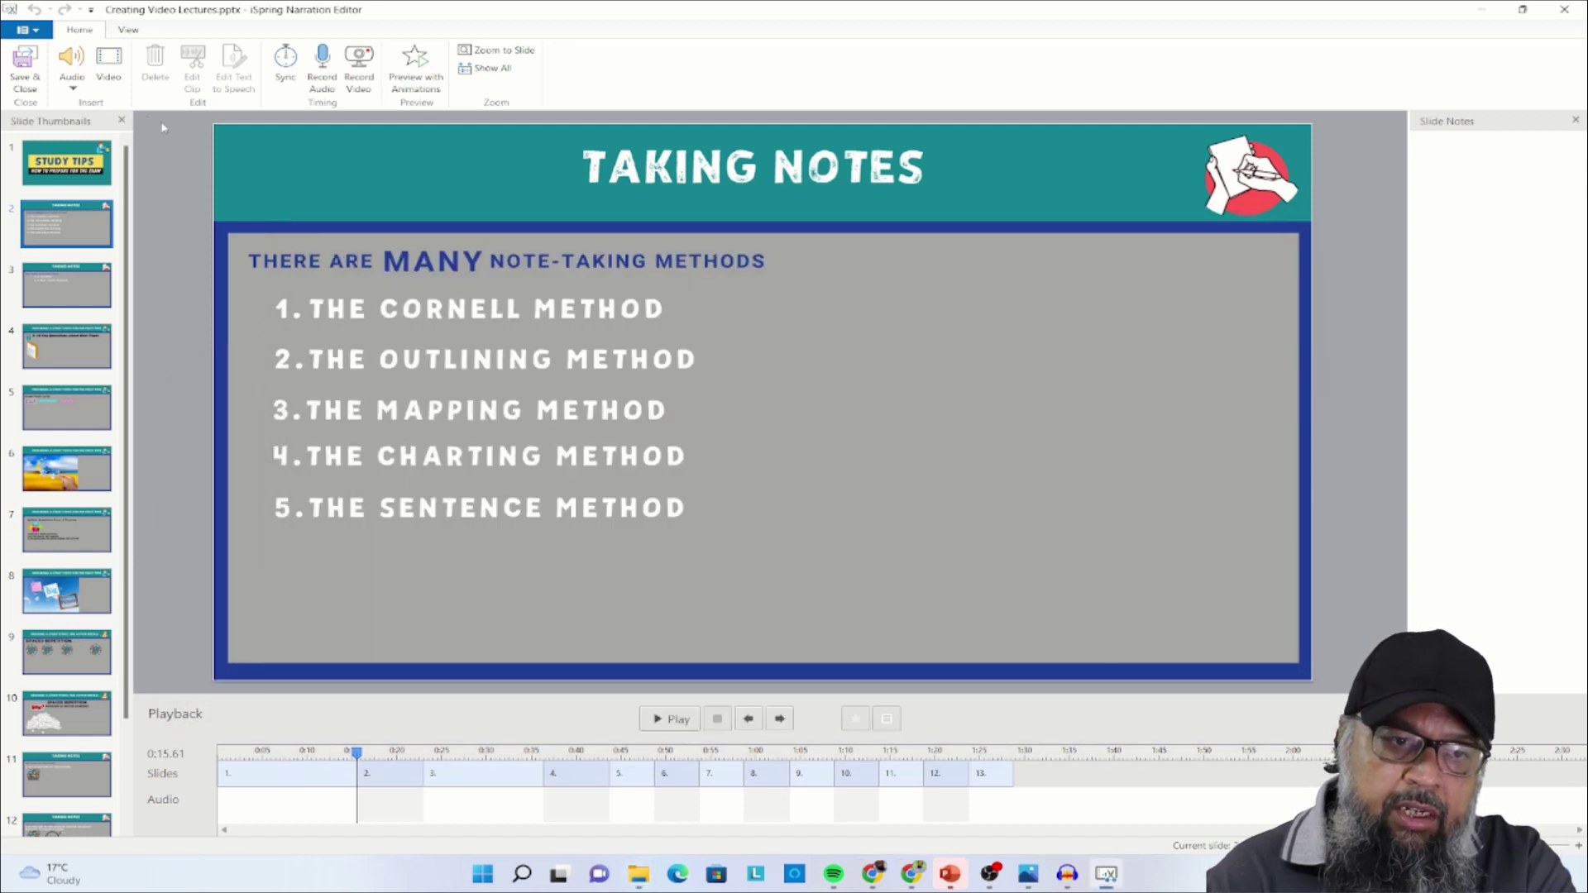
- Import the Slide-1-4-N video into the video track at the start of slide 1
{"action": "left_click", "coordinate": [109, 62]}
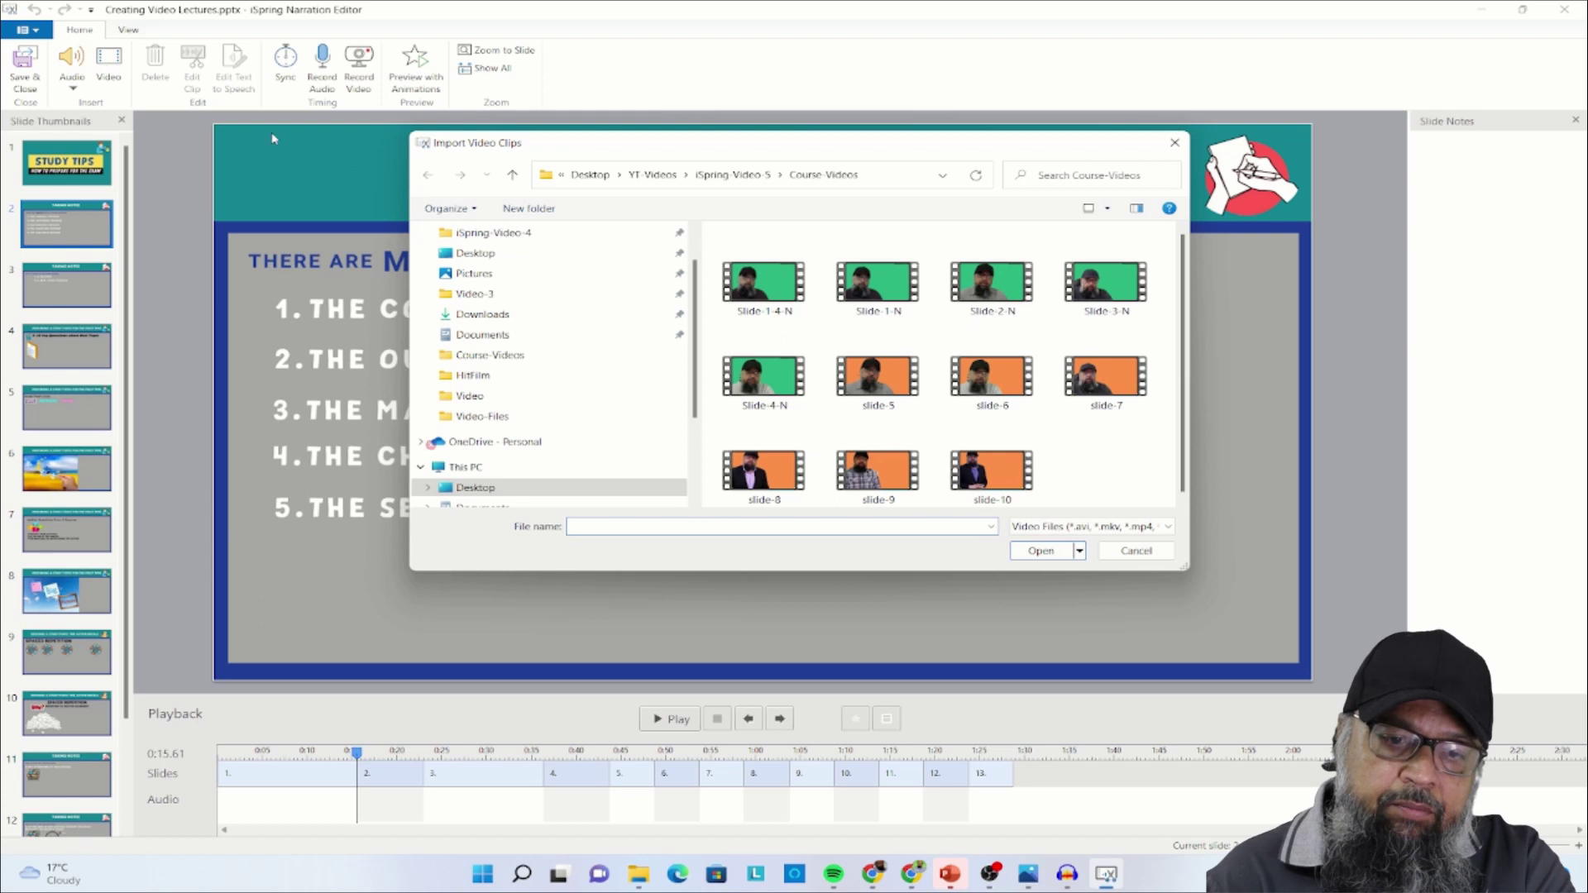
{"action": "left_click", "coordinate": [748, 304]}
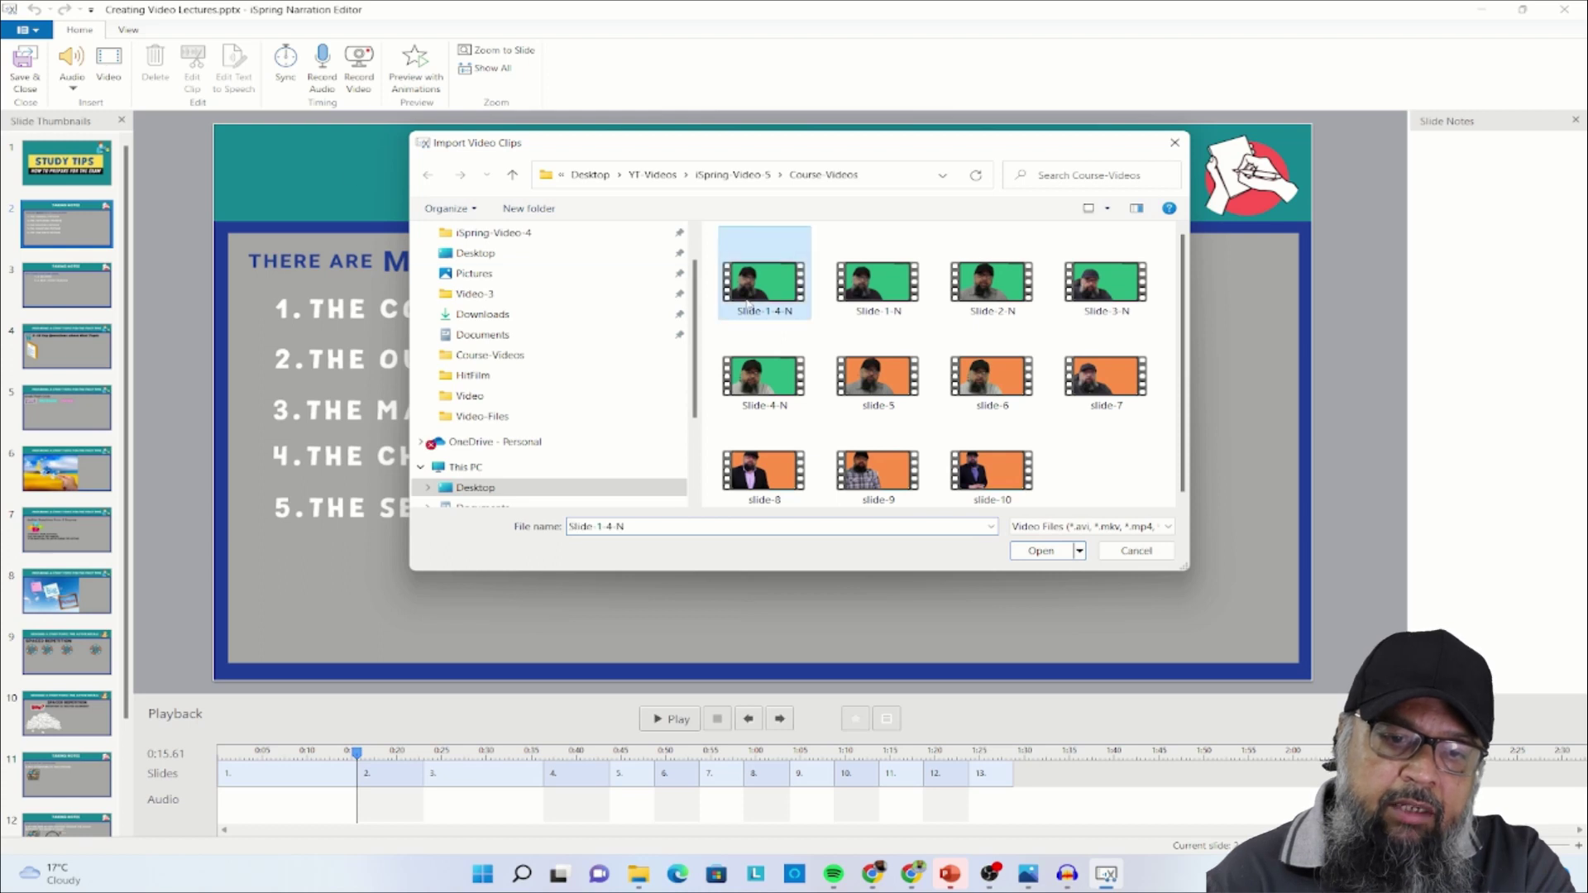
{"action": "left_click", "coordinate": [1044, 552]}
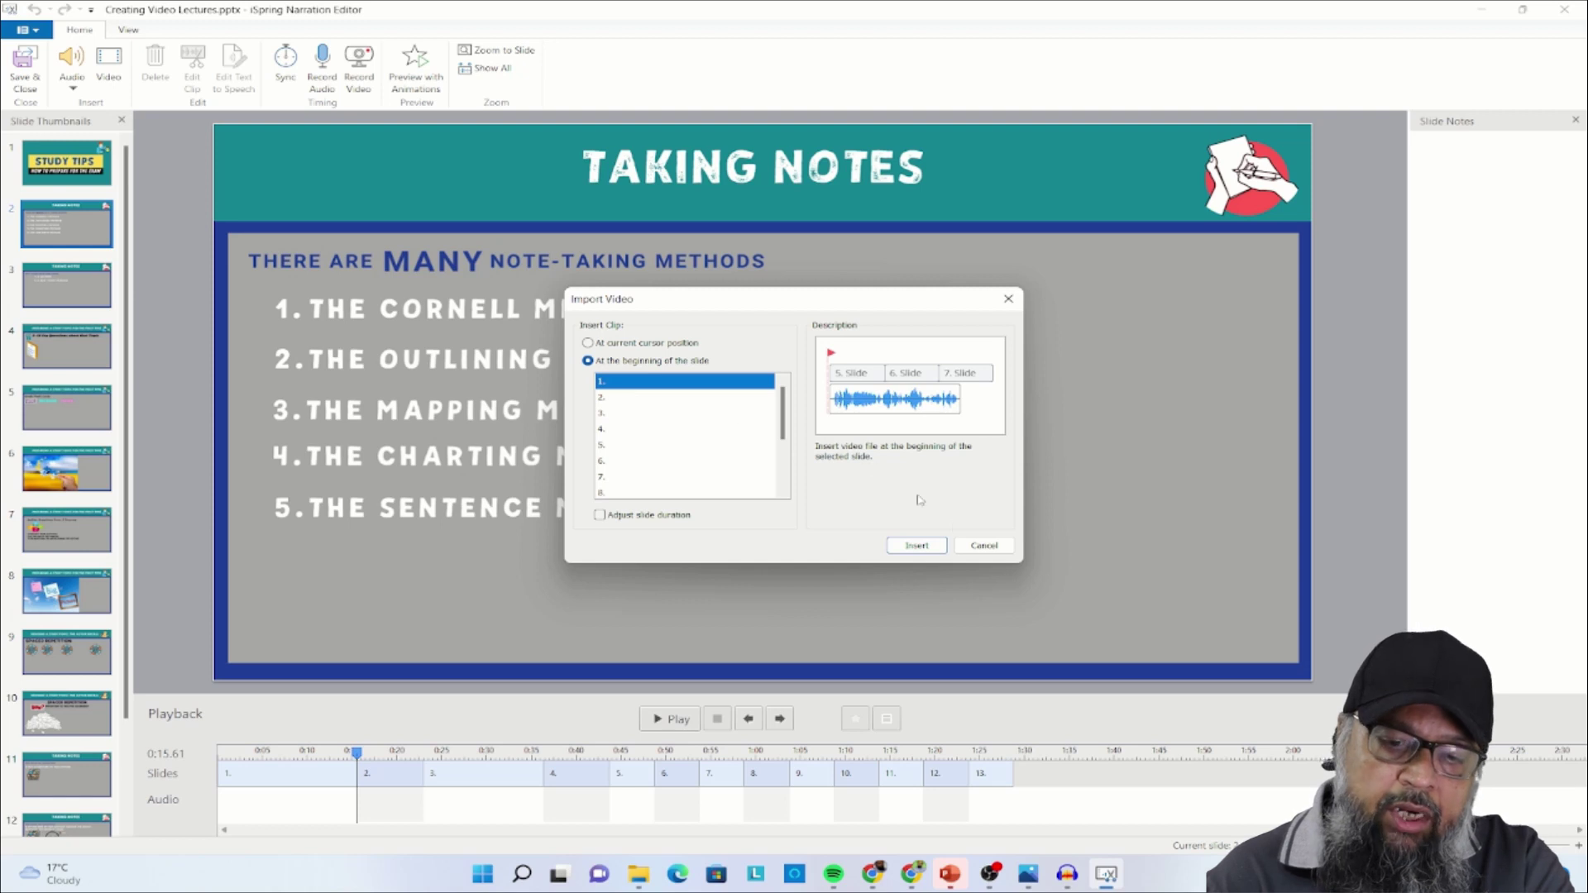
{"action": "left_click", "coordinate": [917, 545]}
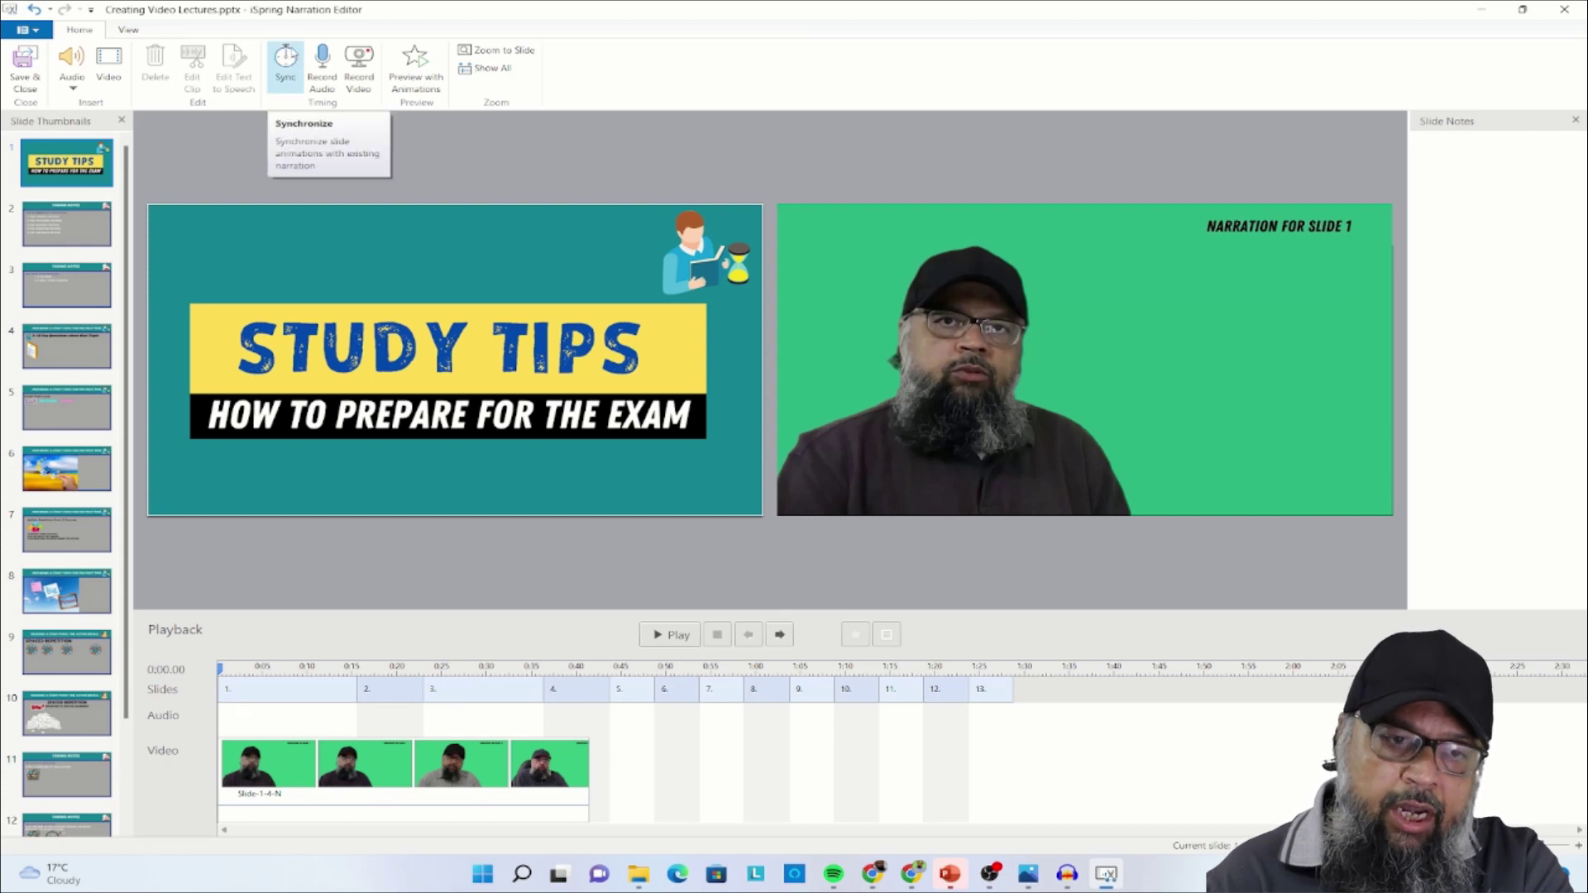
- Begin syncing slide changes to the narration video and advance to slide 3
{"action": "left_click", "coordinate": [286, 62]}
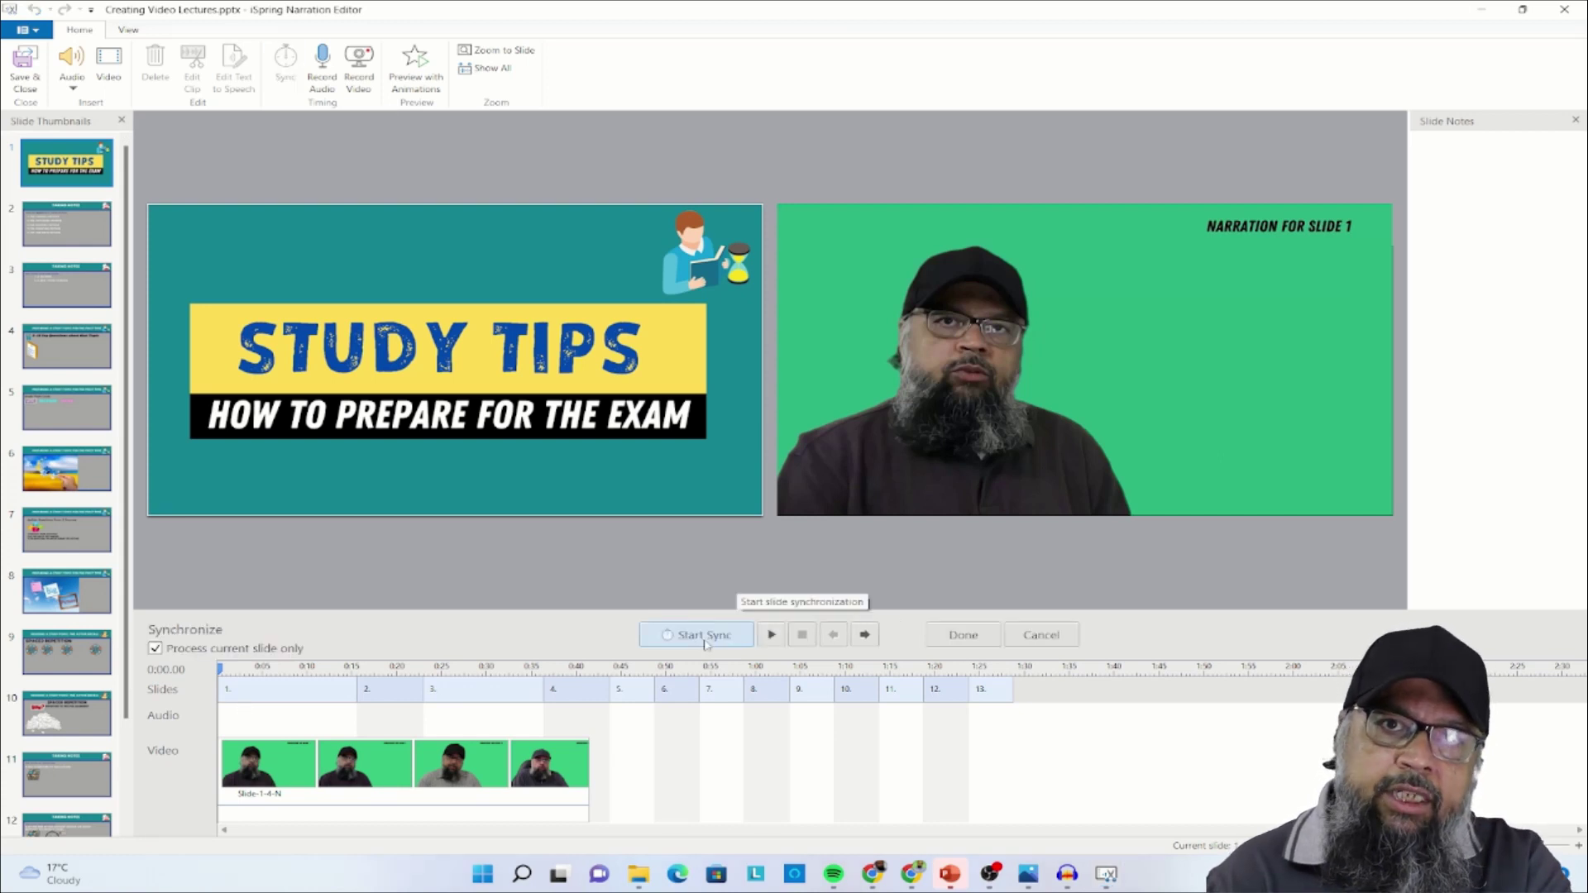
{"action": "left_click", "coordinate": [705, 636]}
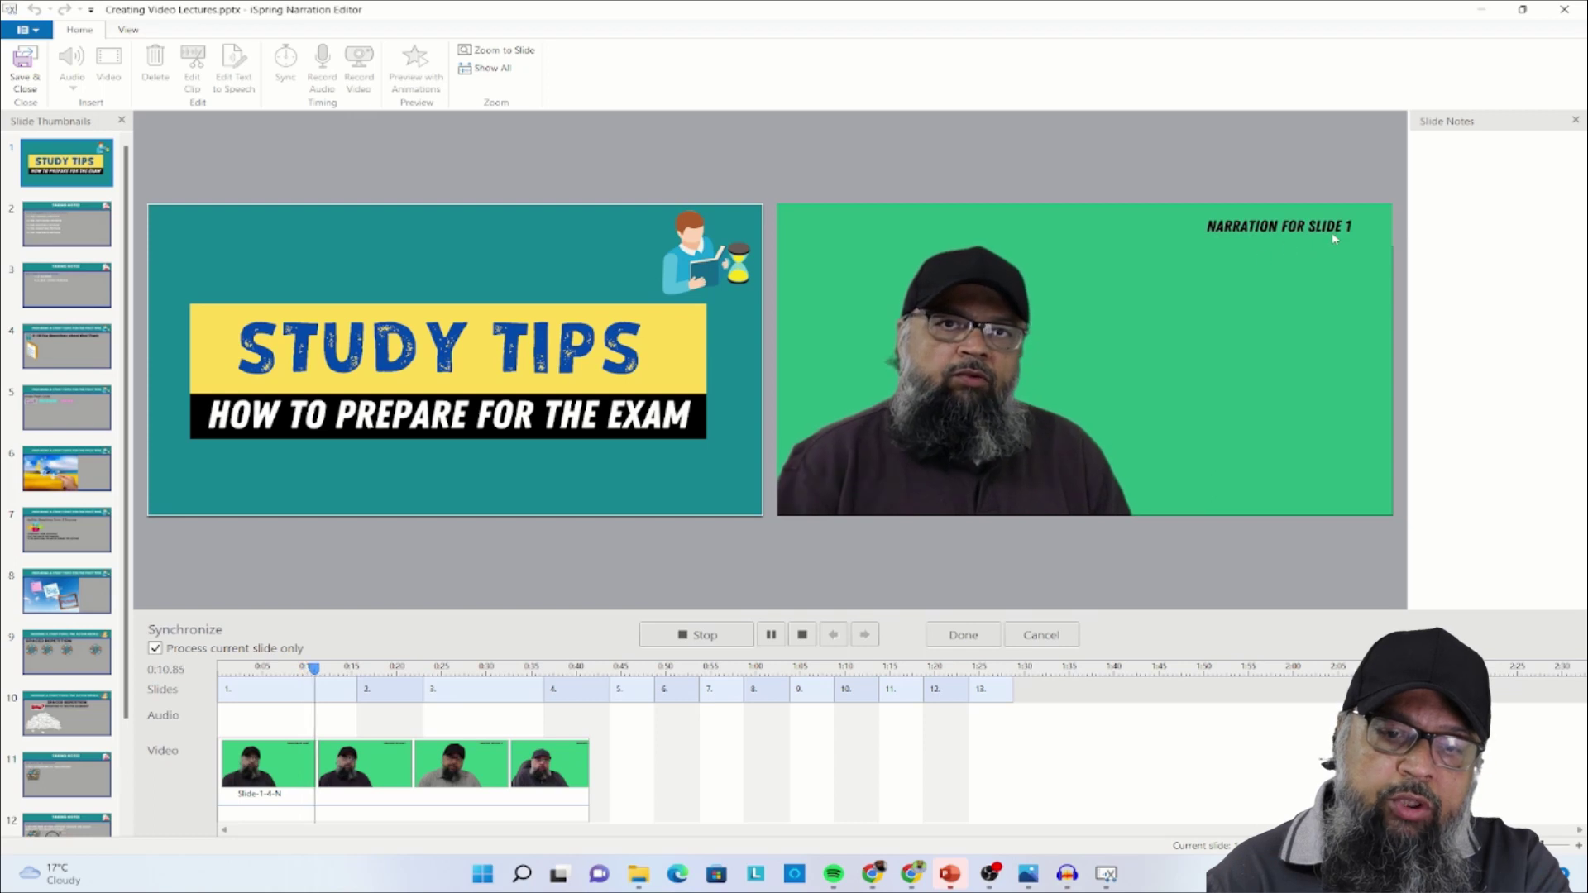
{"action": "left_click", "coordinate": [817, 630]}
{"action": "left_click", "coordinate": [864, 635]}
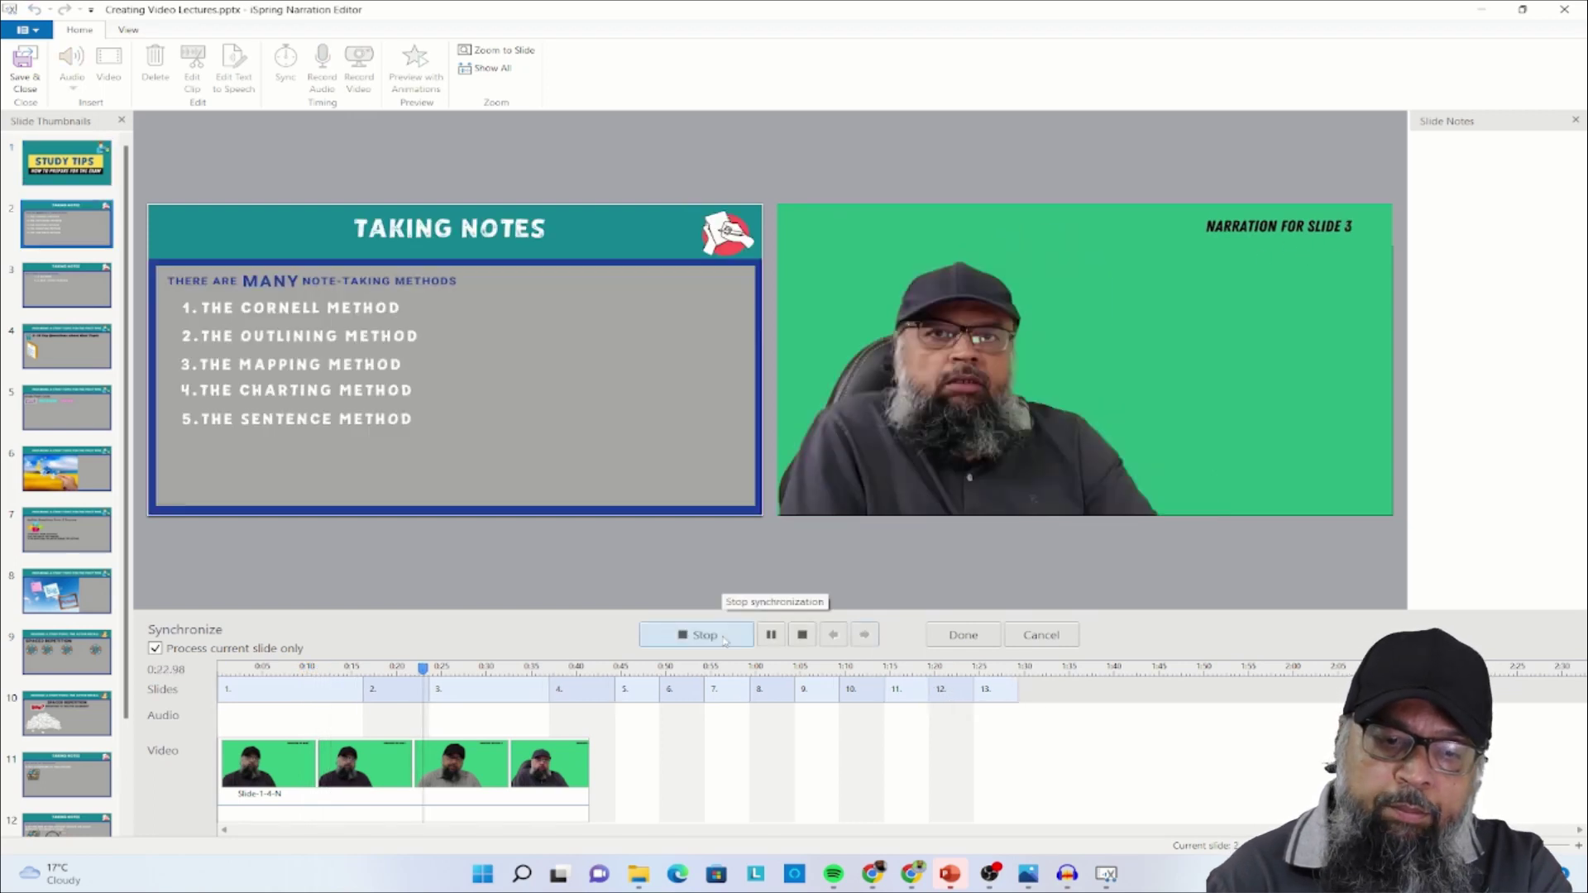
{"action": "left_click", "coordinate": [864, 636]}
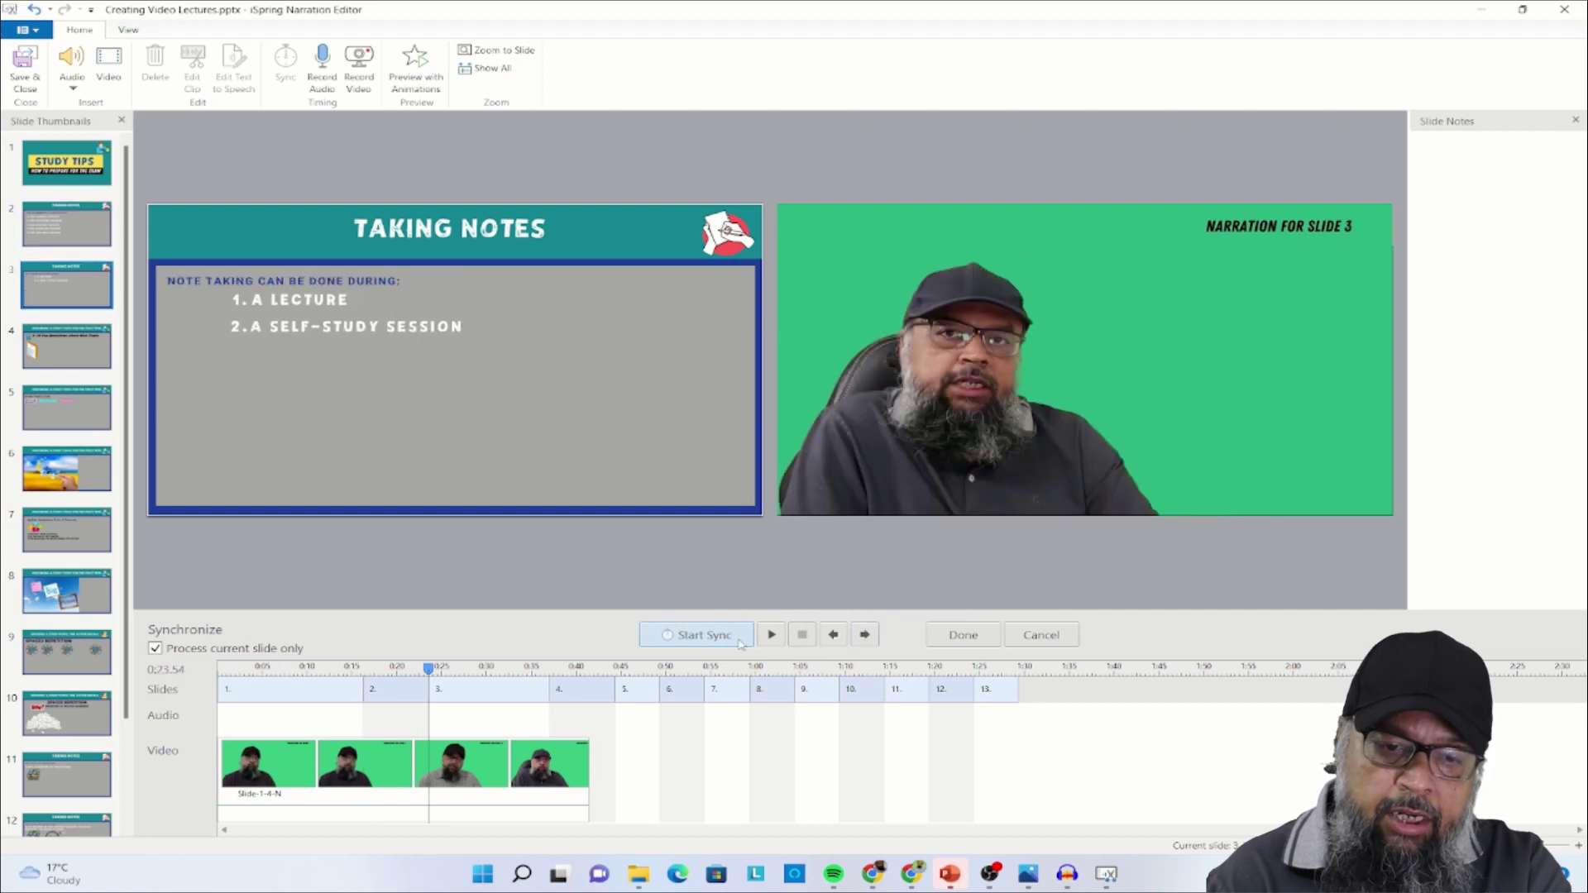
- Sync slides 3 and 4 to the narration, return to the start, and keep the timings
{"action": "left_click", "coordinate": [712, 636]}
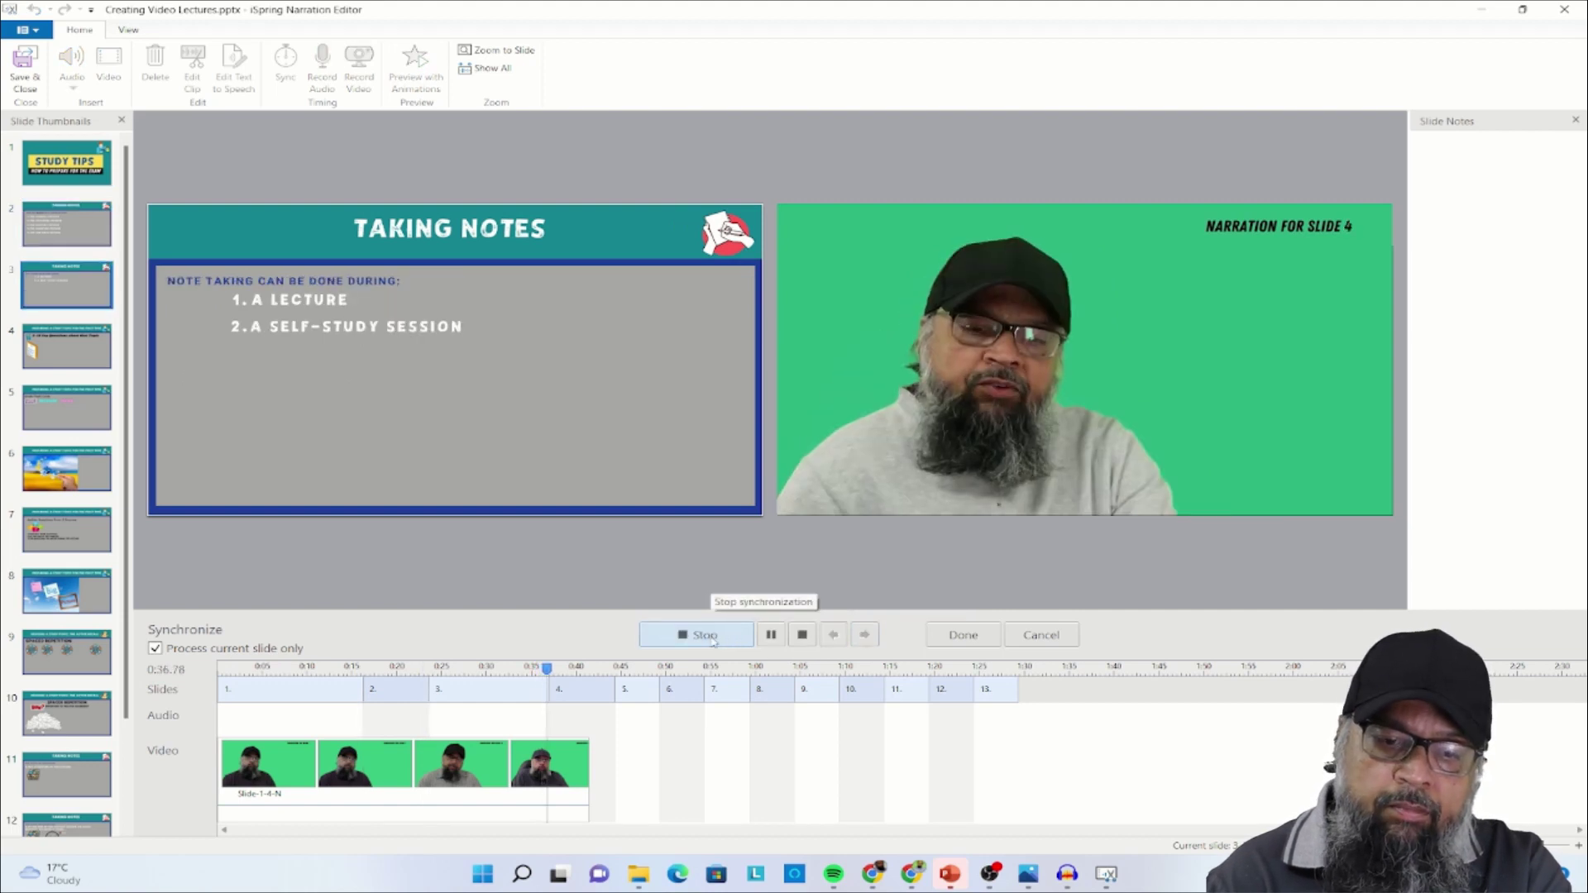
{"action": "left_click", "coordinate": [713, 636]}
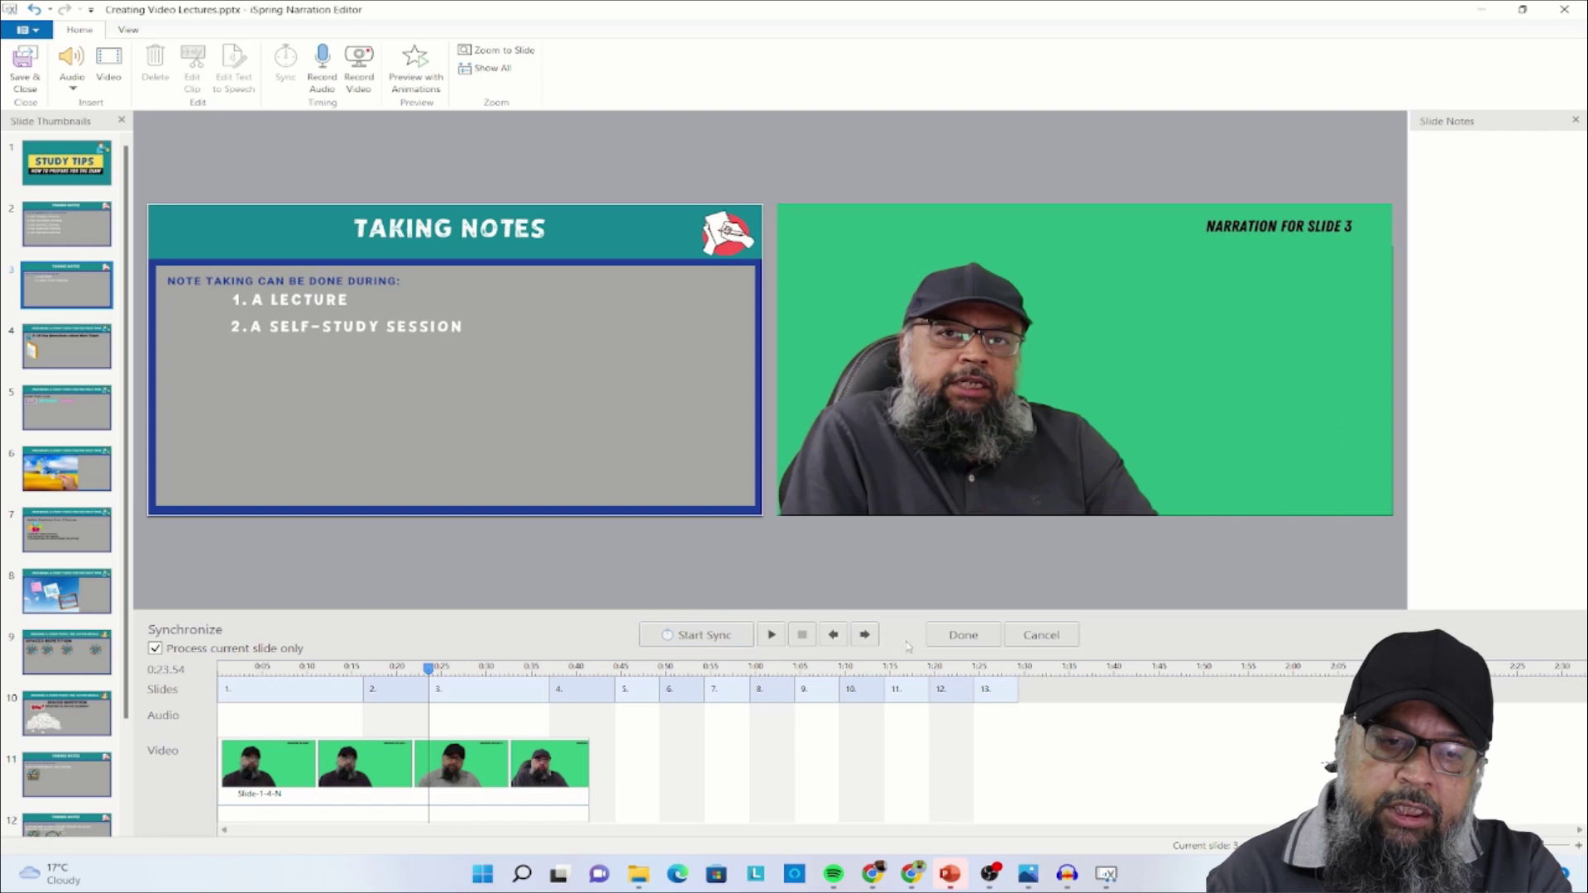
{"action": "left_click", "coordinate": [865, 635]}
{"action": "left_click", "coordinate": [721, 637]}
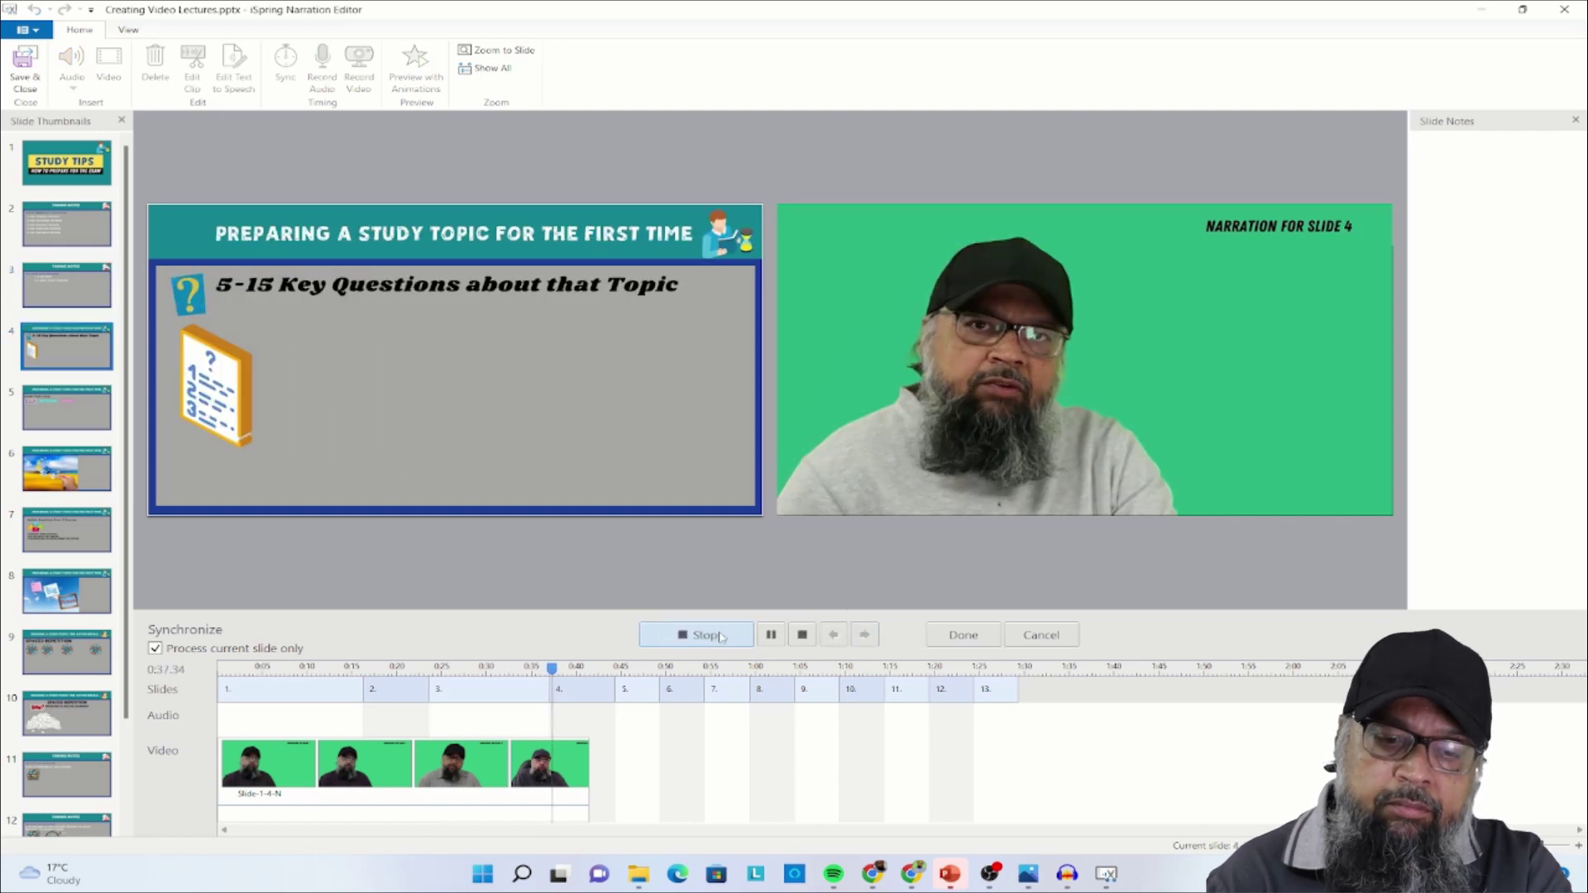
{"action": "left_click", "coordinate": [720, 636]}
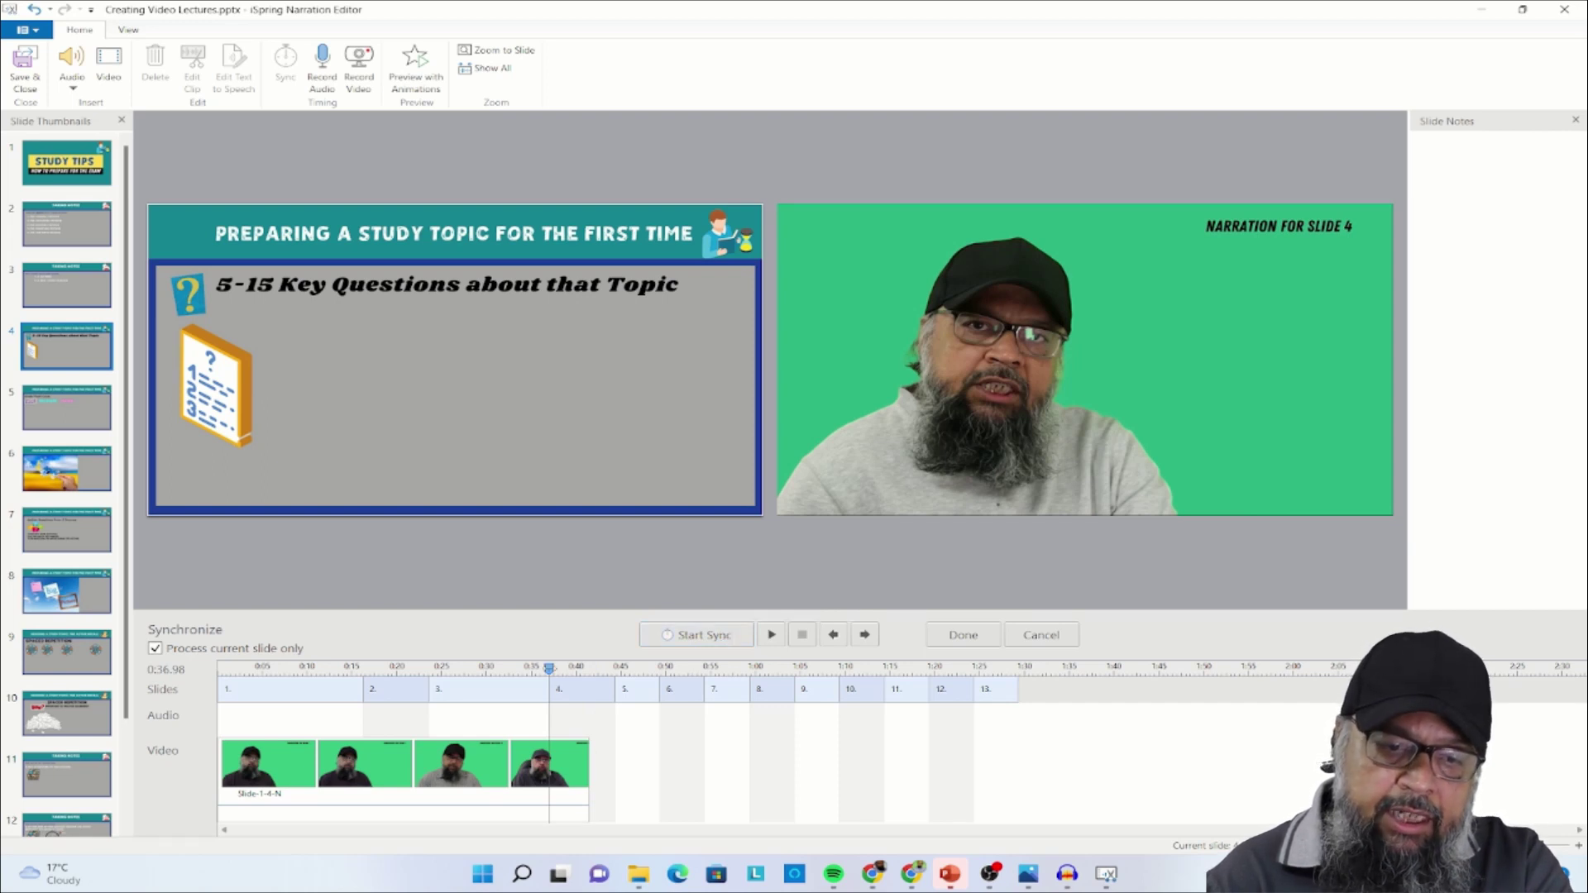
{"action": "key", "text": "Home"}
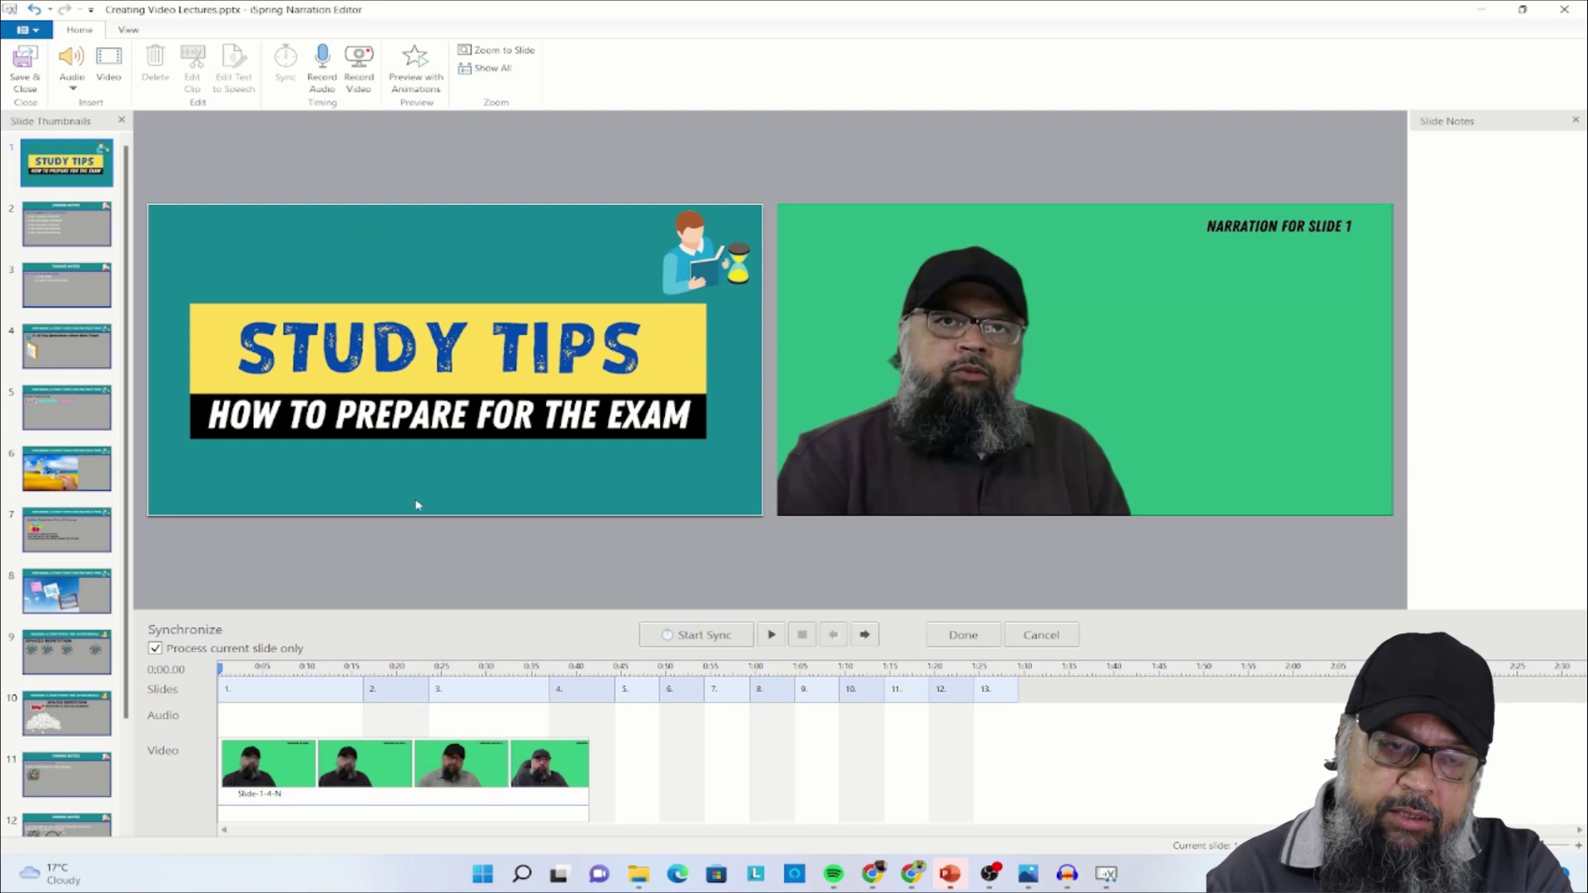
{"action": "left_click", "coordinate": [966, 635]}
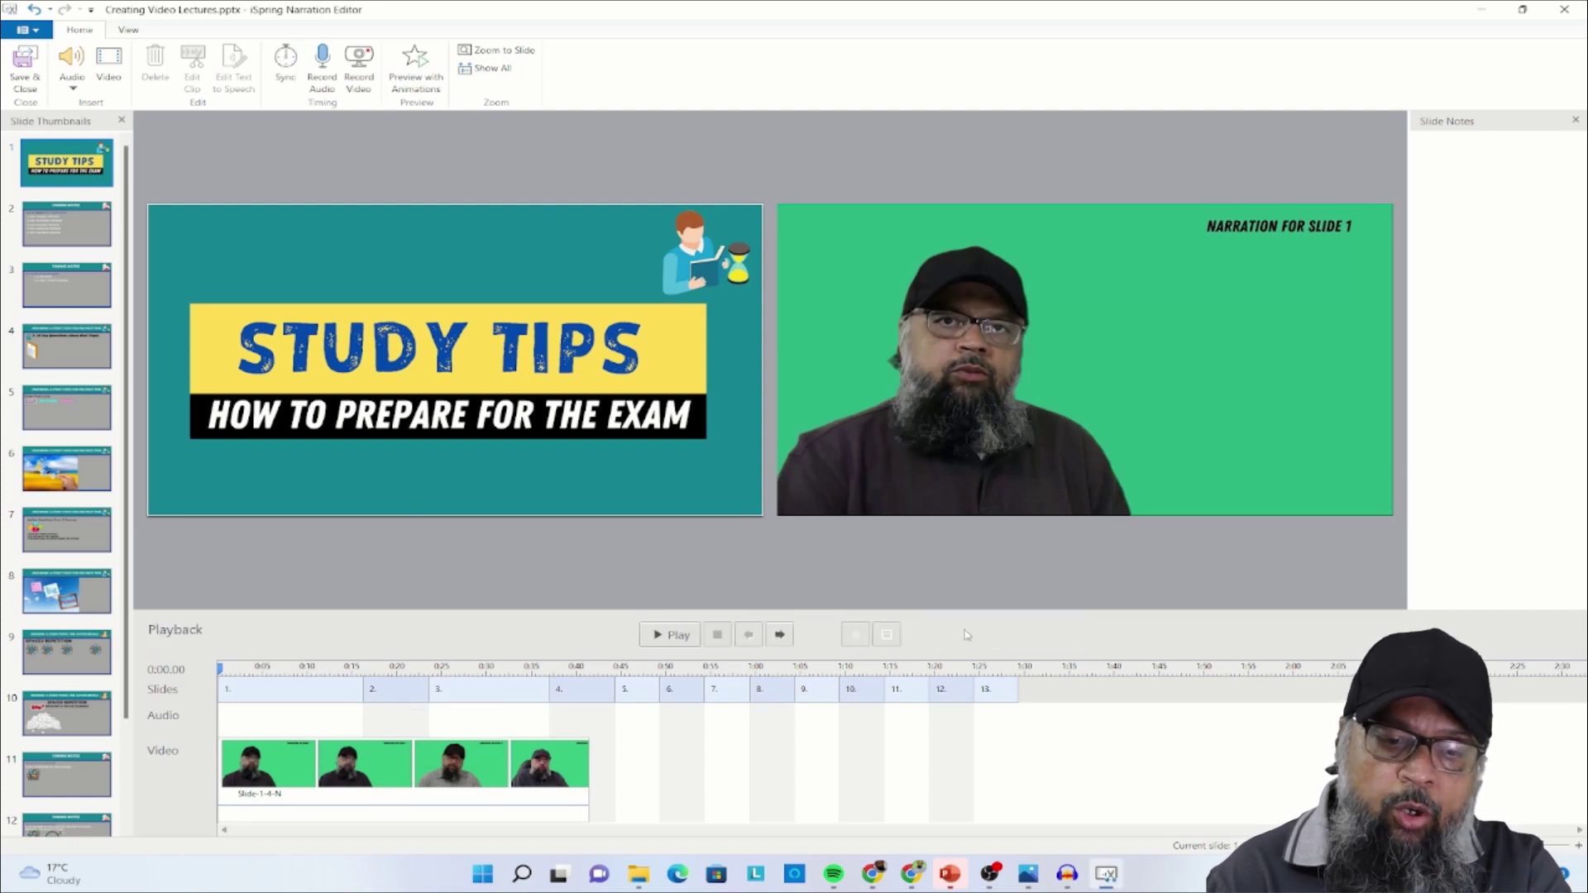
{"action": "left_click", "coordinate": [680, 634]}
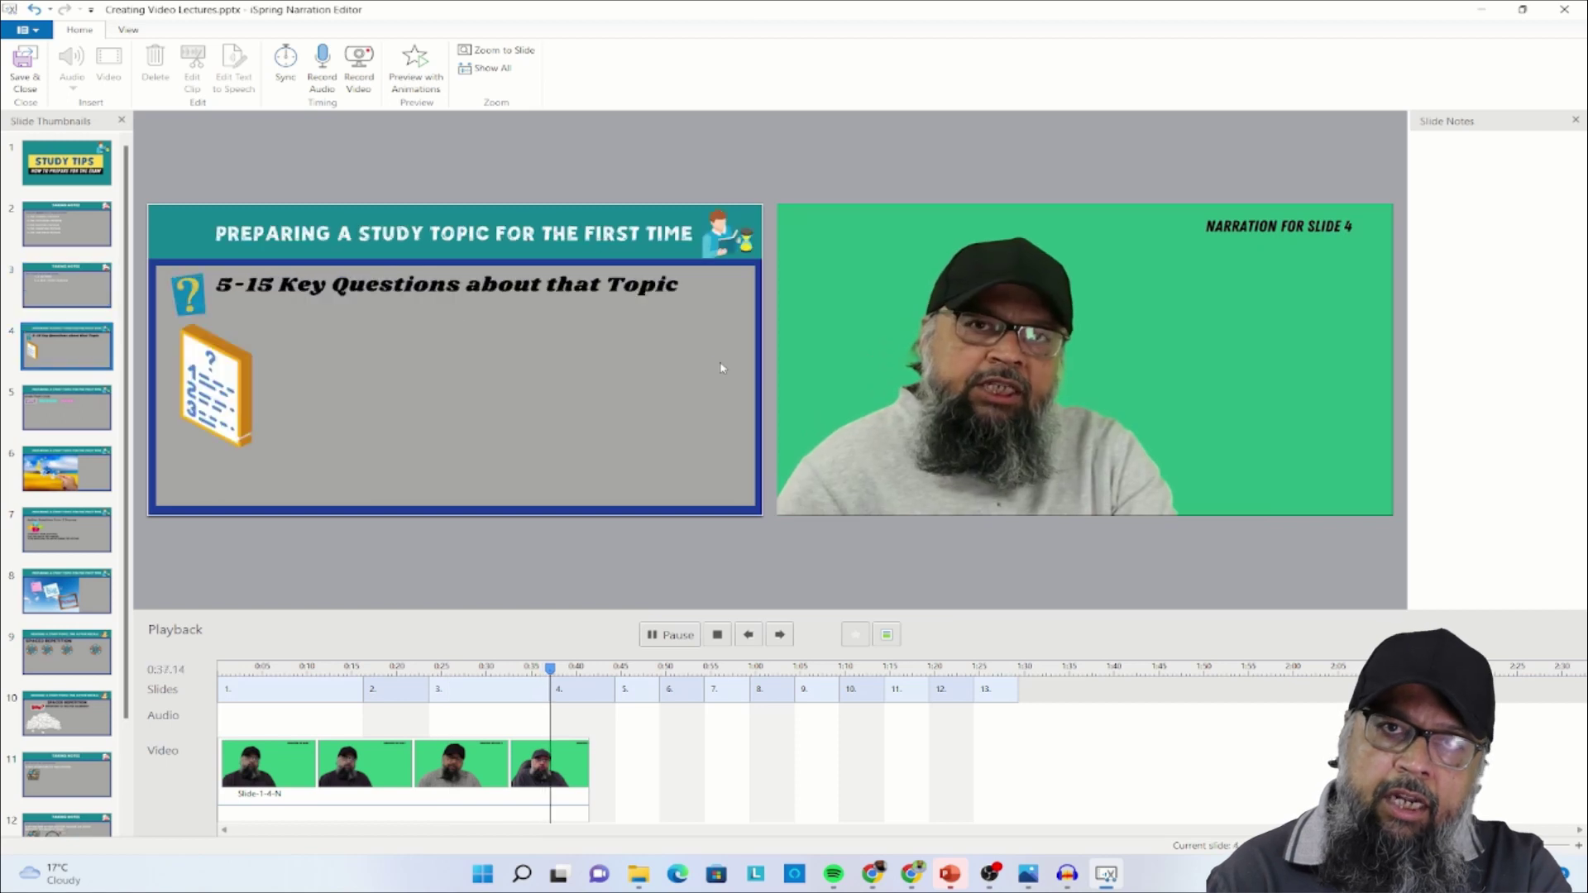
{"action": "left_click", "coordinate": [685, 635]}
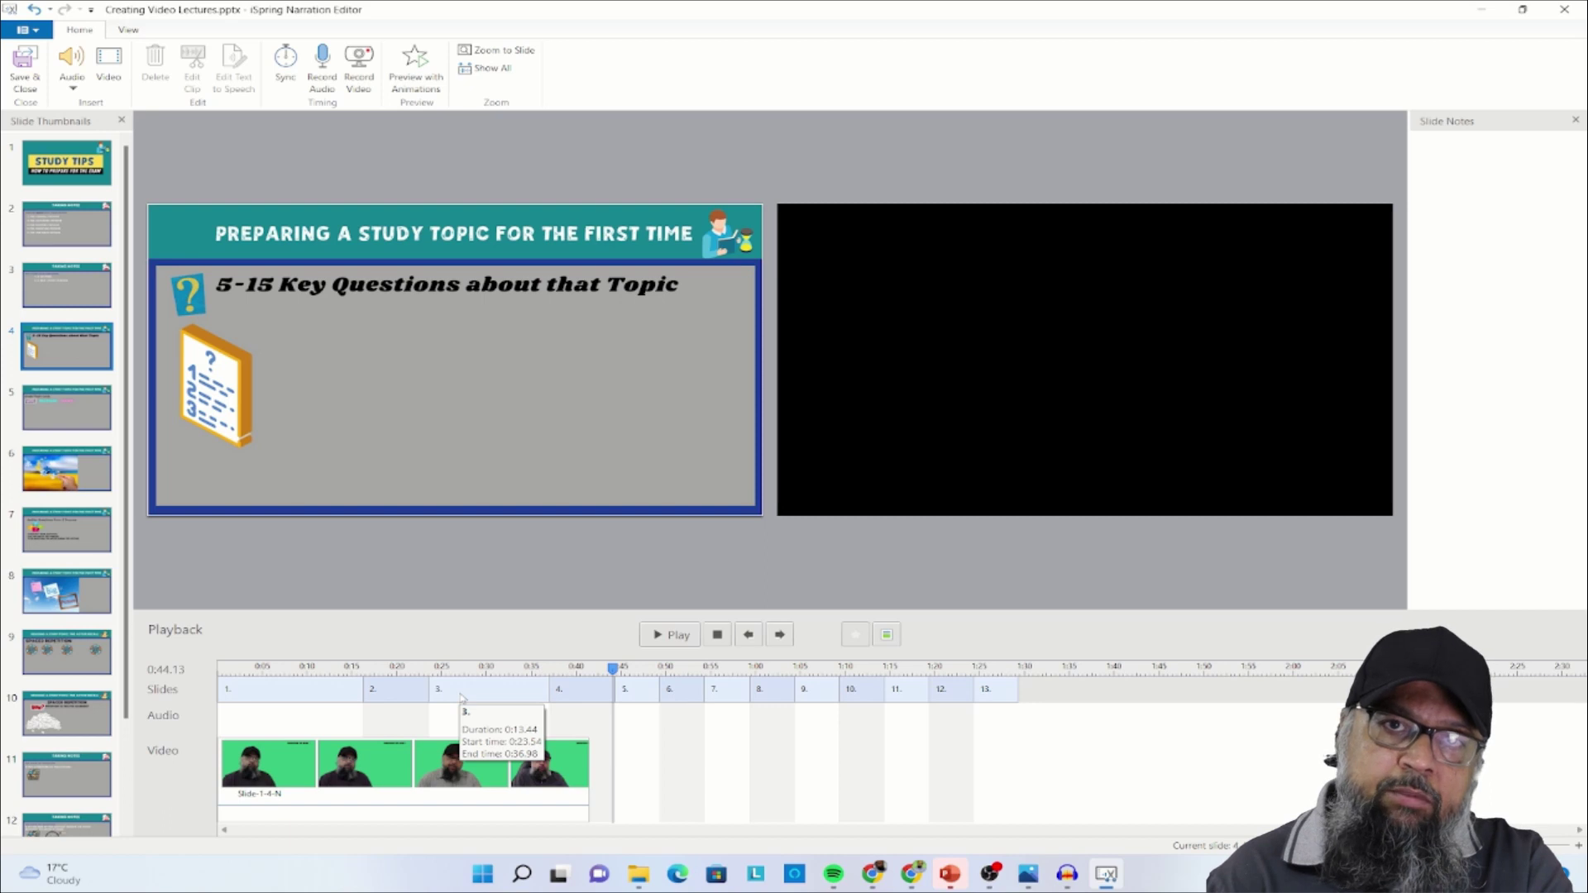
{"action": "left_click", "coordinate": [297, 767]}
- Replace the Slide-1-4-N clip with the per-slide narration clips inserted at slide 1
{"action": "right_click", "coordinate": [297, 768]}
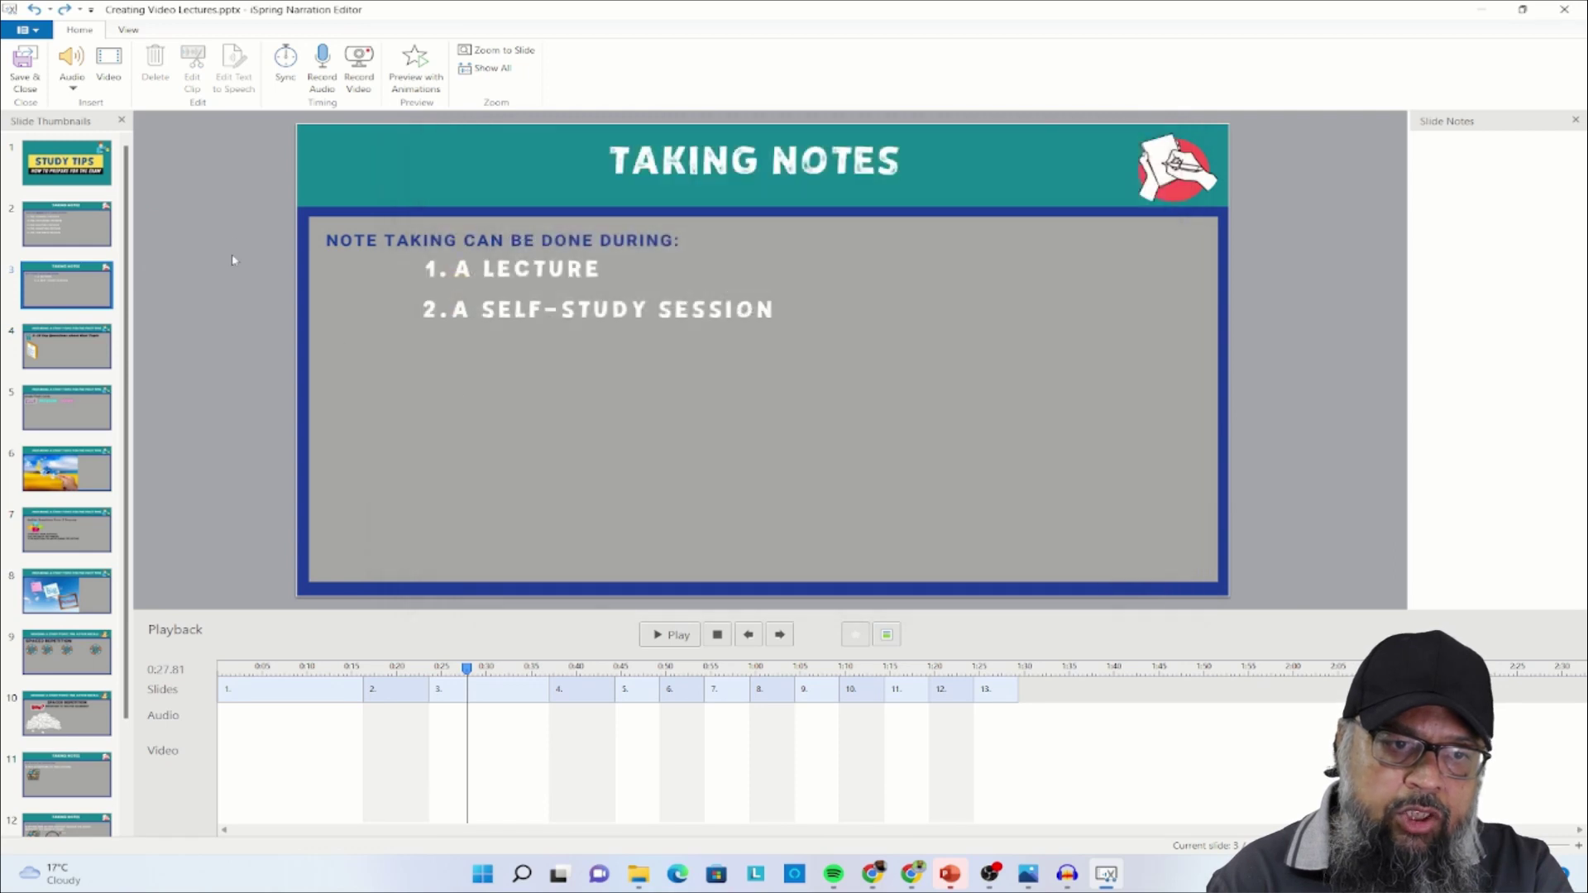
{"action": "left_click", "coordinate": [108, 67]}
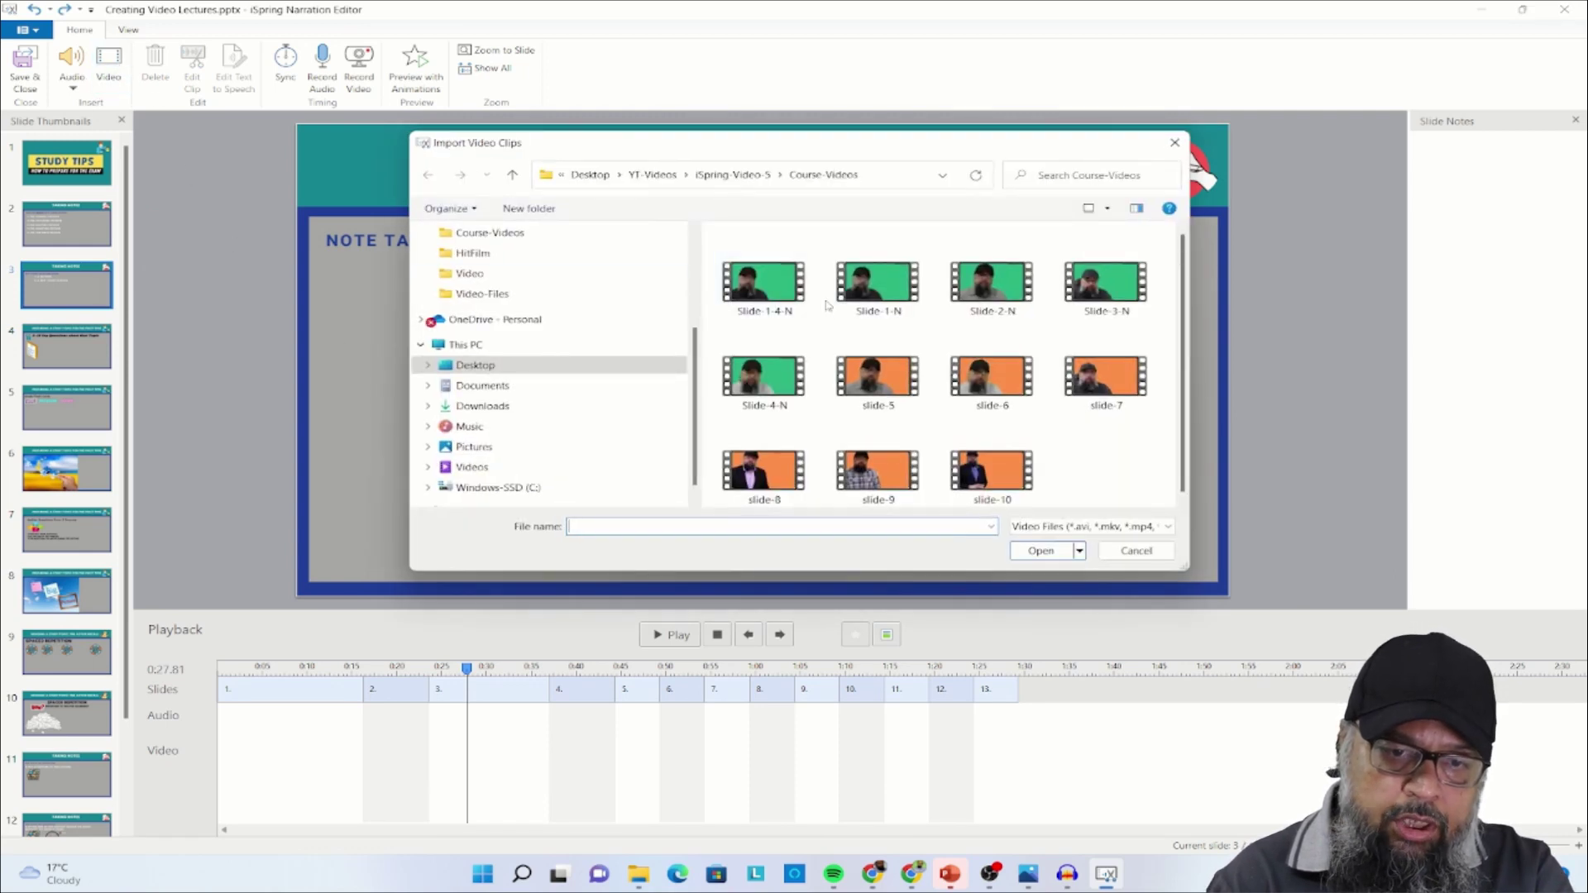
{"action": "double_click", "coordinate": [878, 281]}
{"action": "left_click", "coordinate": [617, 381]}
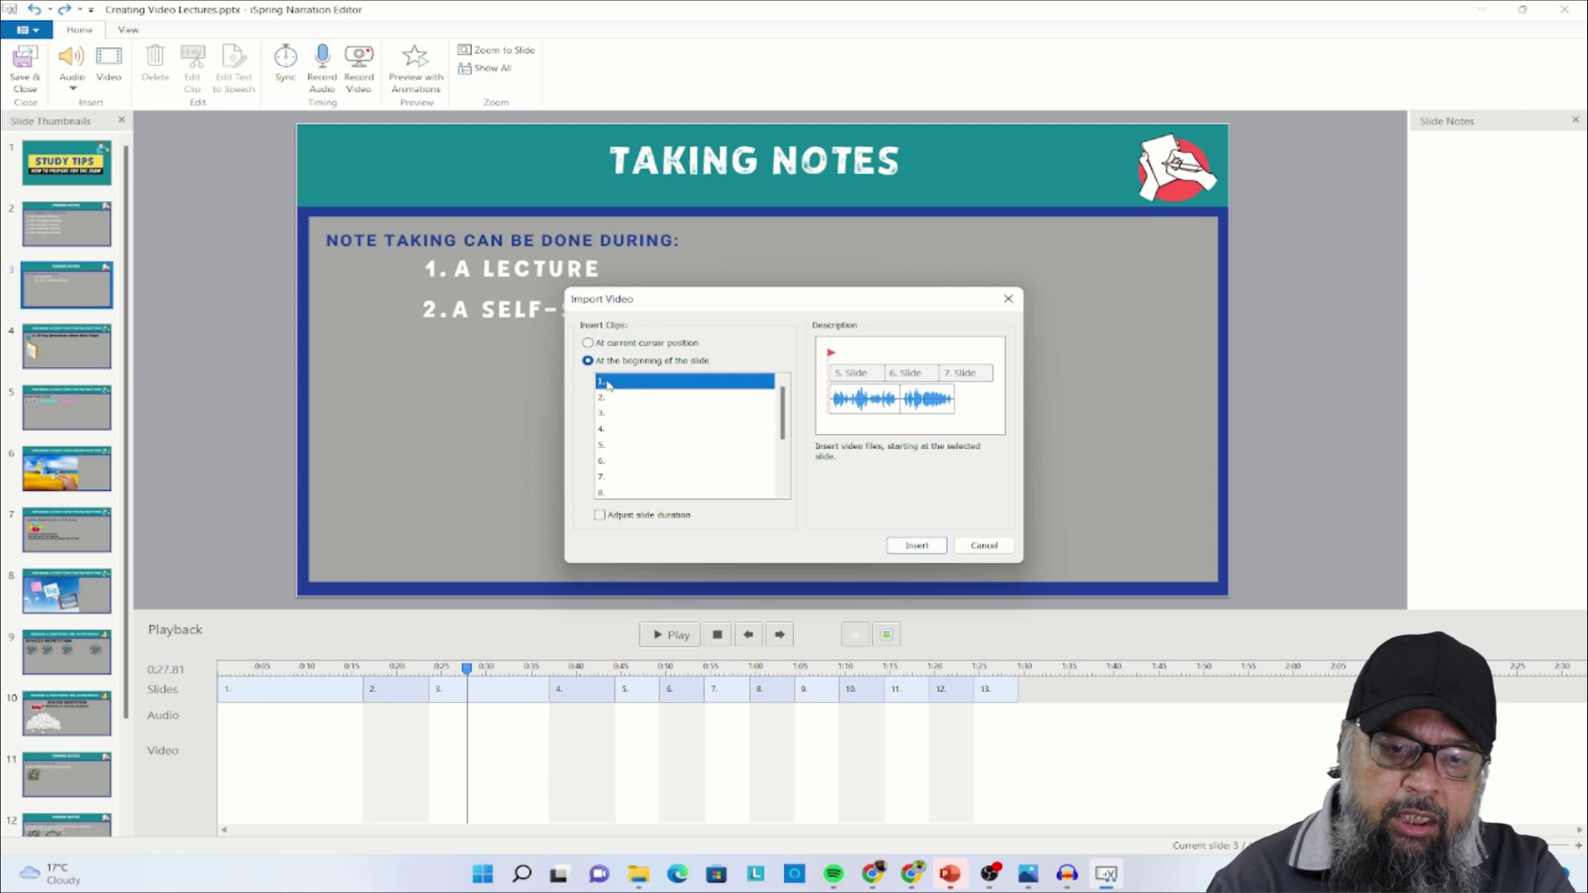
{"action": "left_click", "coordinate": [915, 546]}
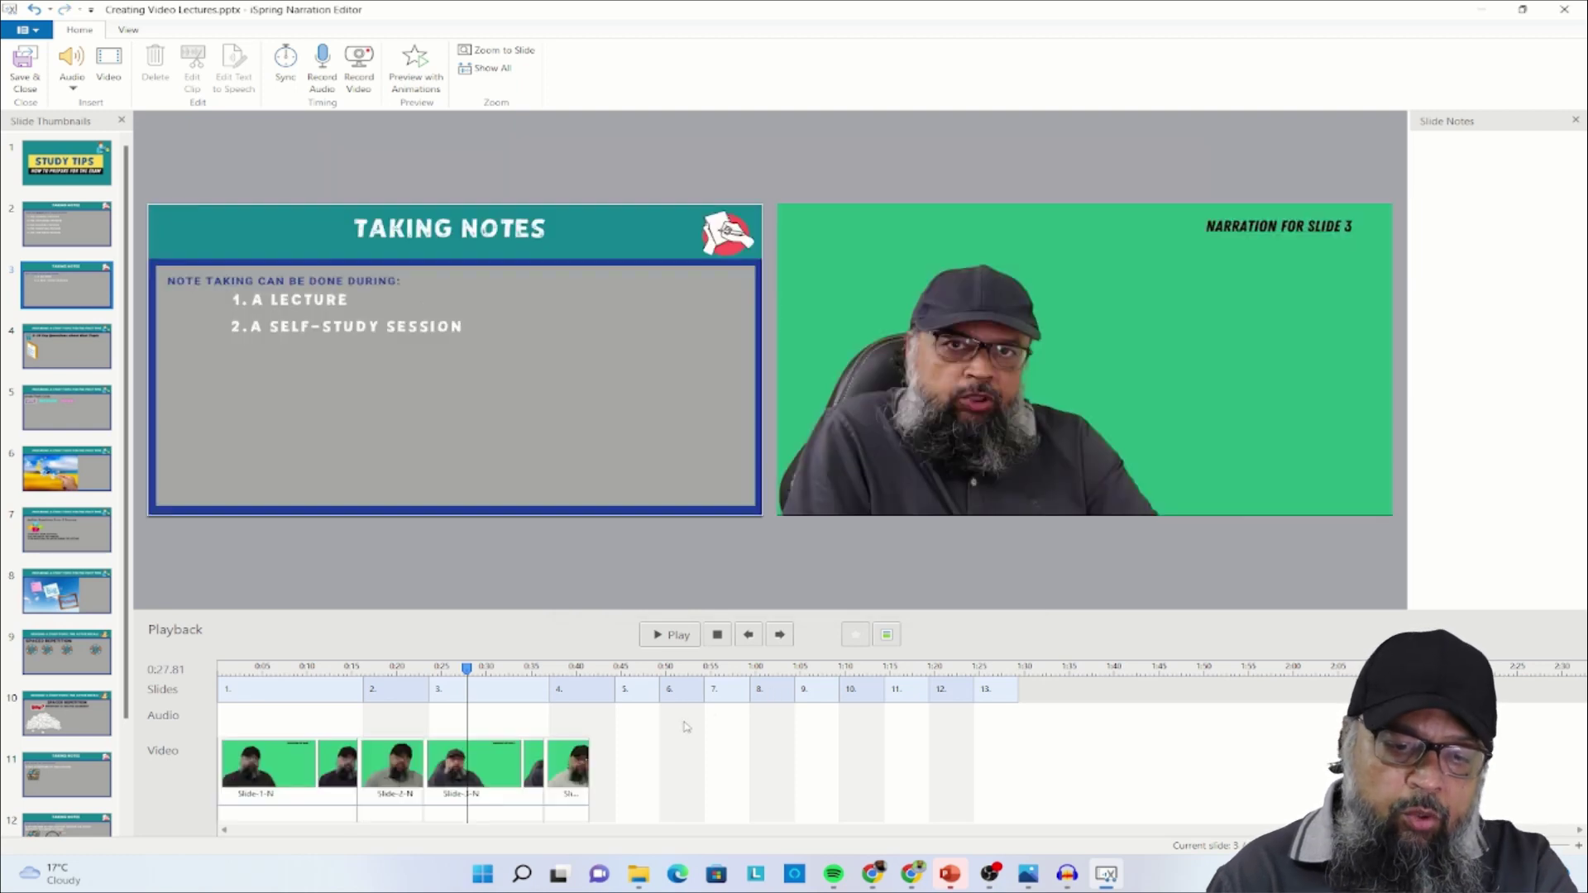
- Align the Slide-1-N to slide 4 clips and slide boundaries on the timeline
{"action": "left_click_drag", "start_coordinate": [683, 765], "coordinate": [593, 772]}
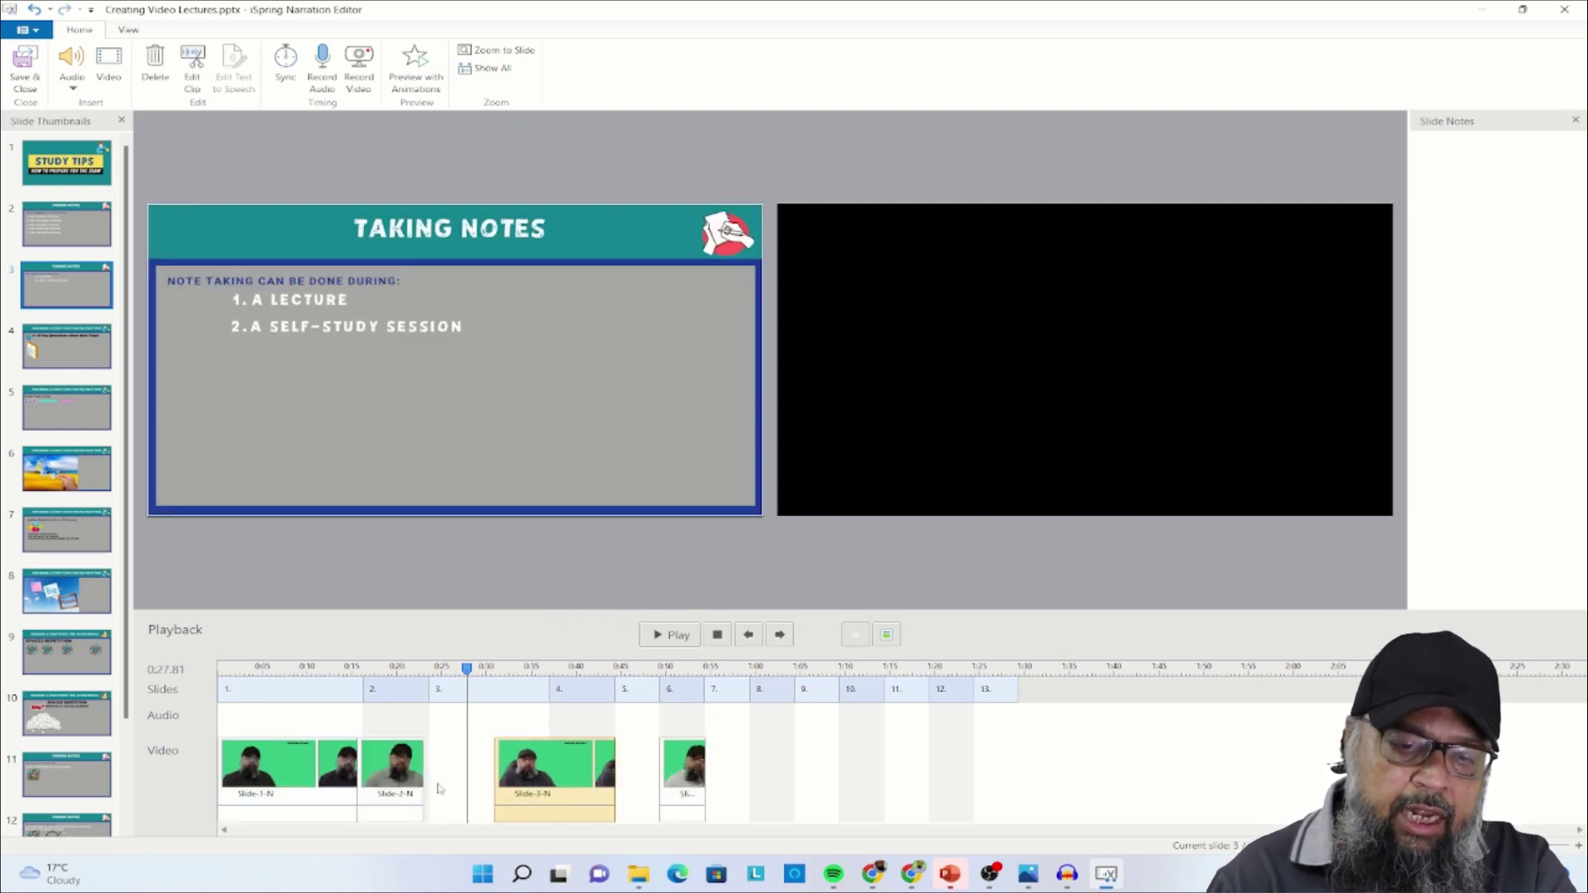
{"action": "left_click_drag", "start_coordinate": [414, 776], "coordinate": [459, 769]}
{"action": "left_click", "coordinate": [358, 749]}
{"action": "left_click_drag", "start_coordinate": [364, 691], "coordinate": [357, 691]}
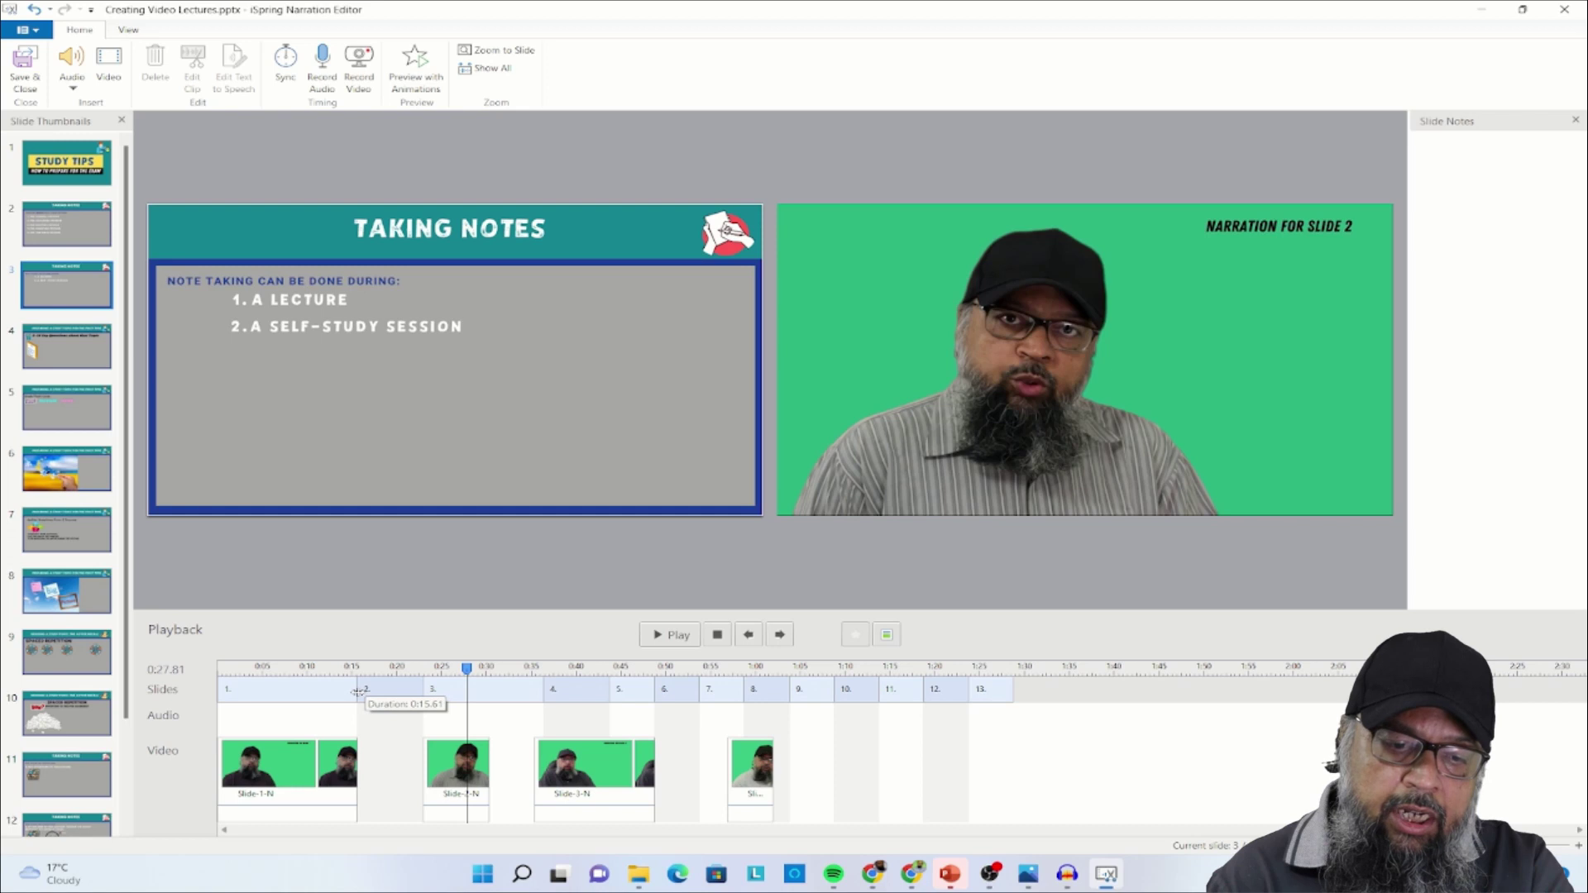
{"action": "left_click_drag", "start_coordinate": [439, 773], "coordinate": [369, 776]}
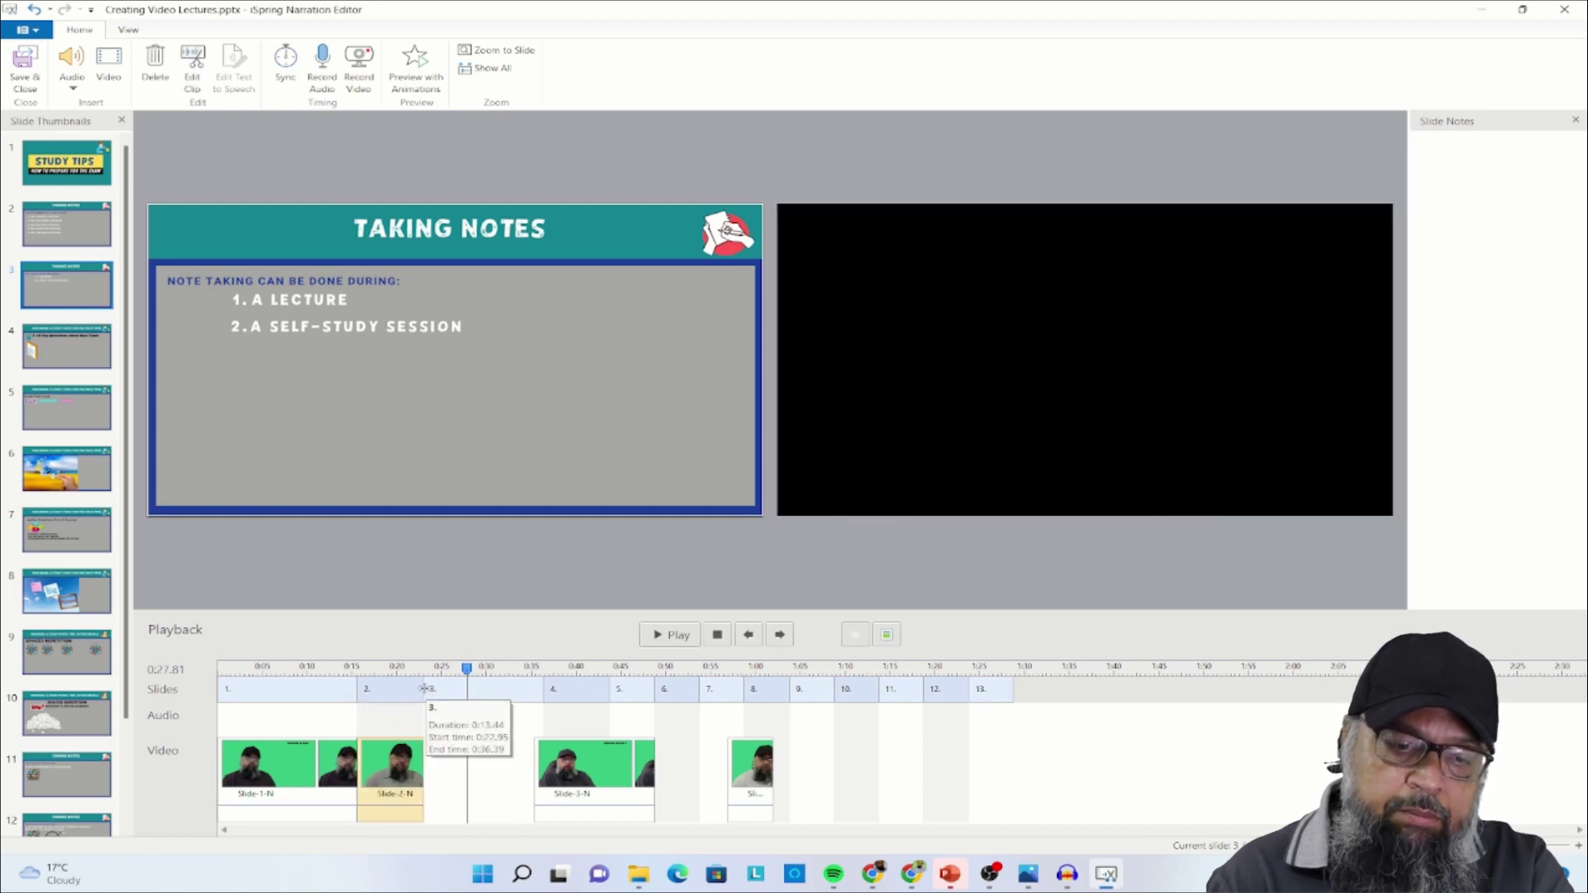
{"action": "mouse_move", "coordinate": [428, 692]}
{"action": "left_mouse_down"}
{"action": "mouse_move", "coordinate": [454, 689]}
{"action": "mouse_move", "coordinate": [430, 690]}
{"action": "left_mouse_up"}
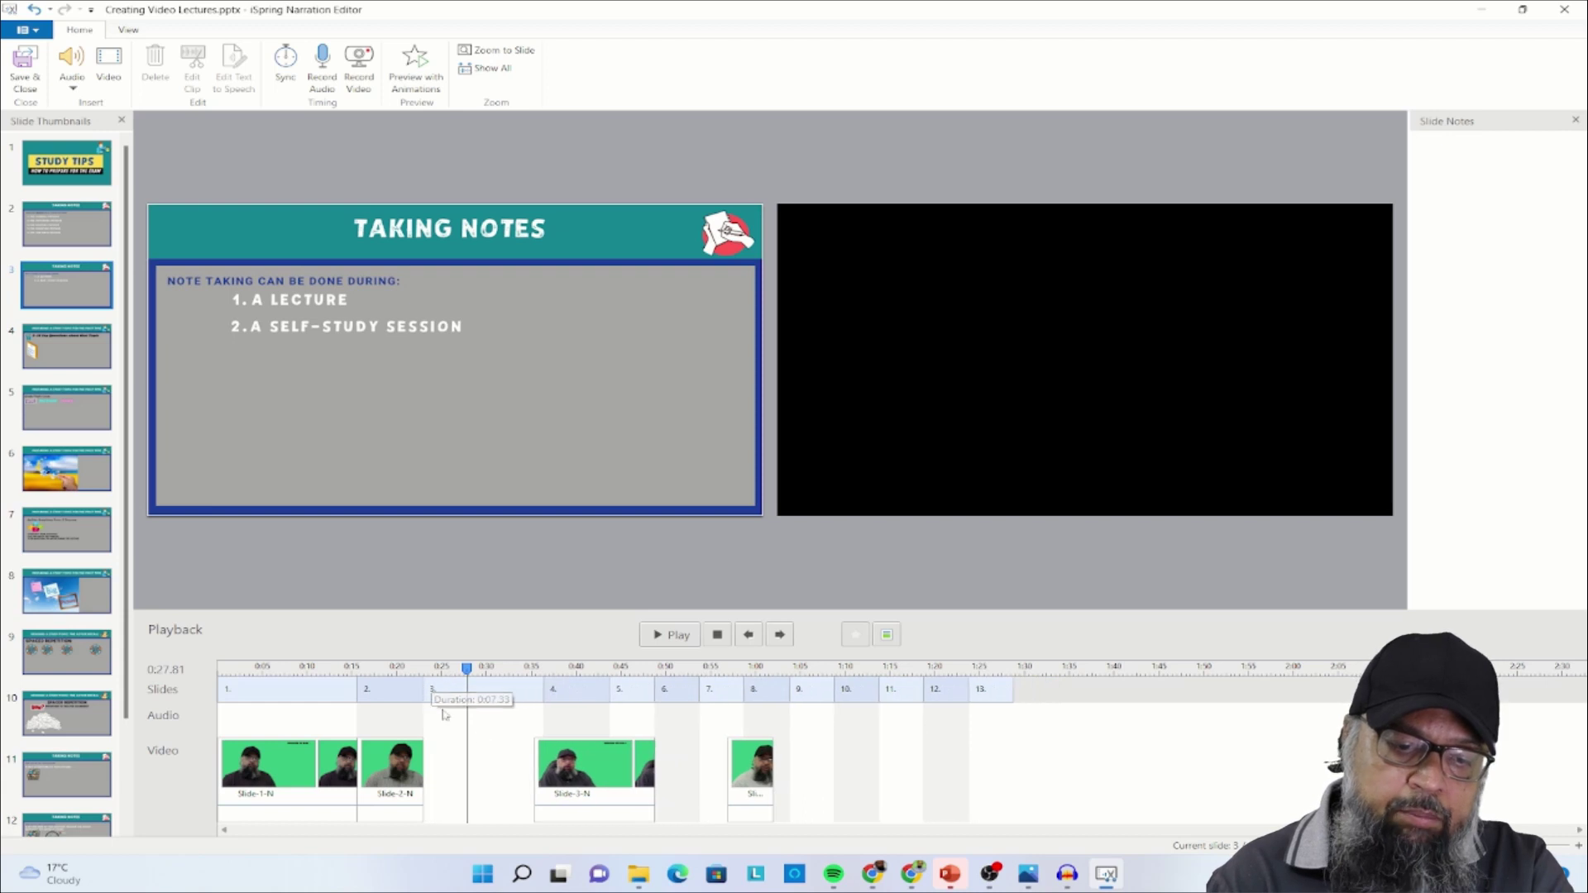
{"action": "left_click_drag", "start_coordinate": [577, 783], "coordinate": [463, 777]}
{"action": "mouse_move", "coordinate": [545, 690]}
{"action": "left_mouse_down"}
{"action": "mouse_move", "coordinate": [529, 690]}
{"action": "mouse_move", "coordinate": [550, 689]}
{"action": "left_mouse_up"}
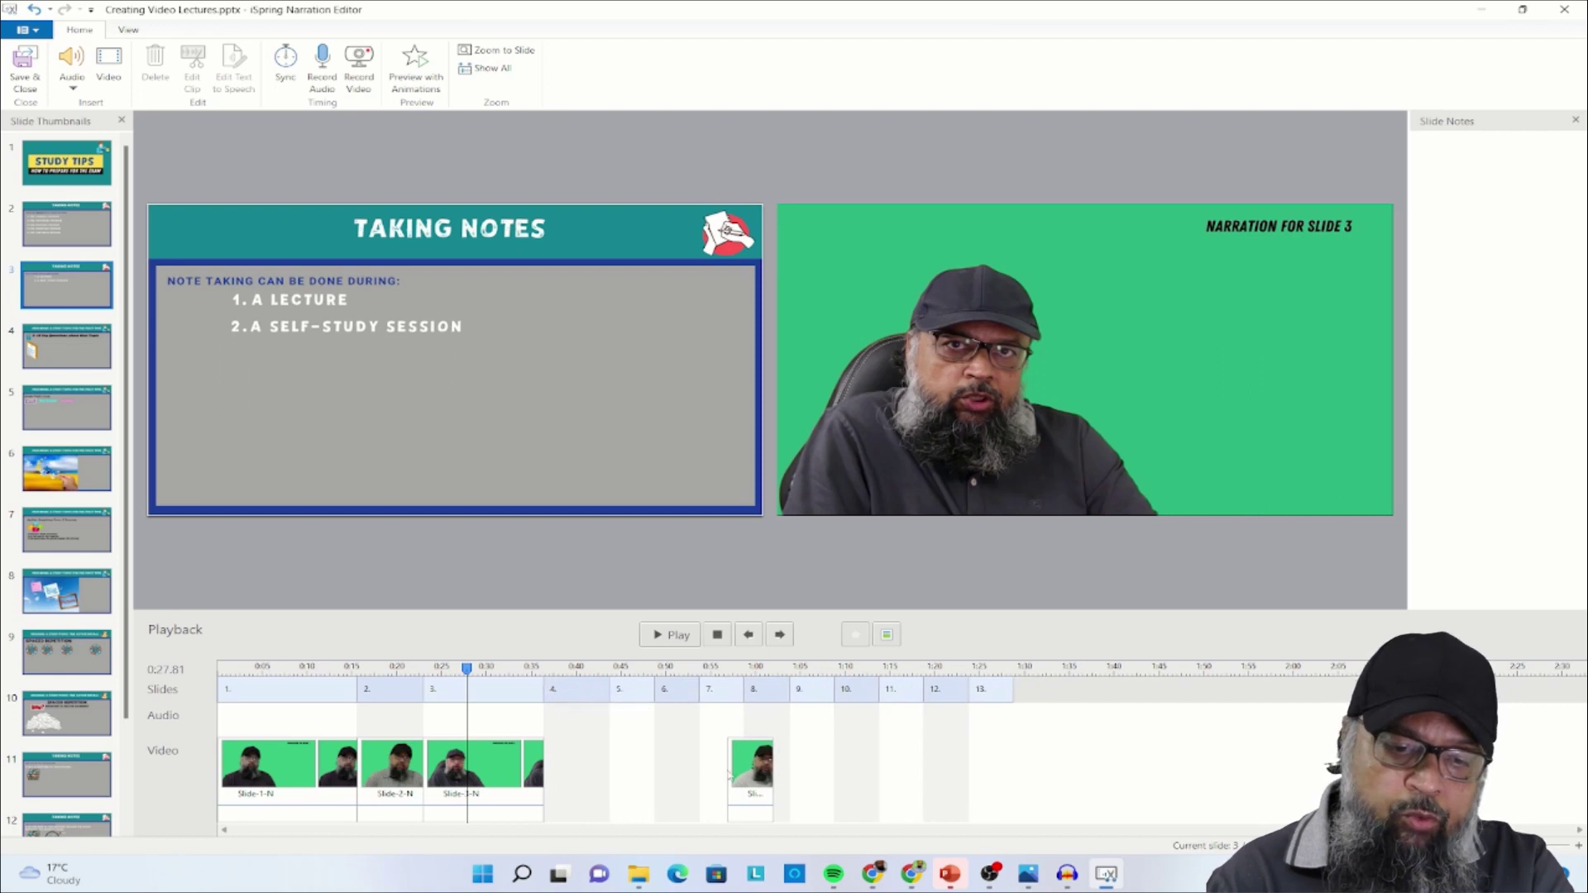
{"action": "left_click_drag", "start_coordinate": [754, 775], "coordinate": [570, 775]}
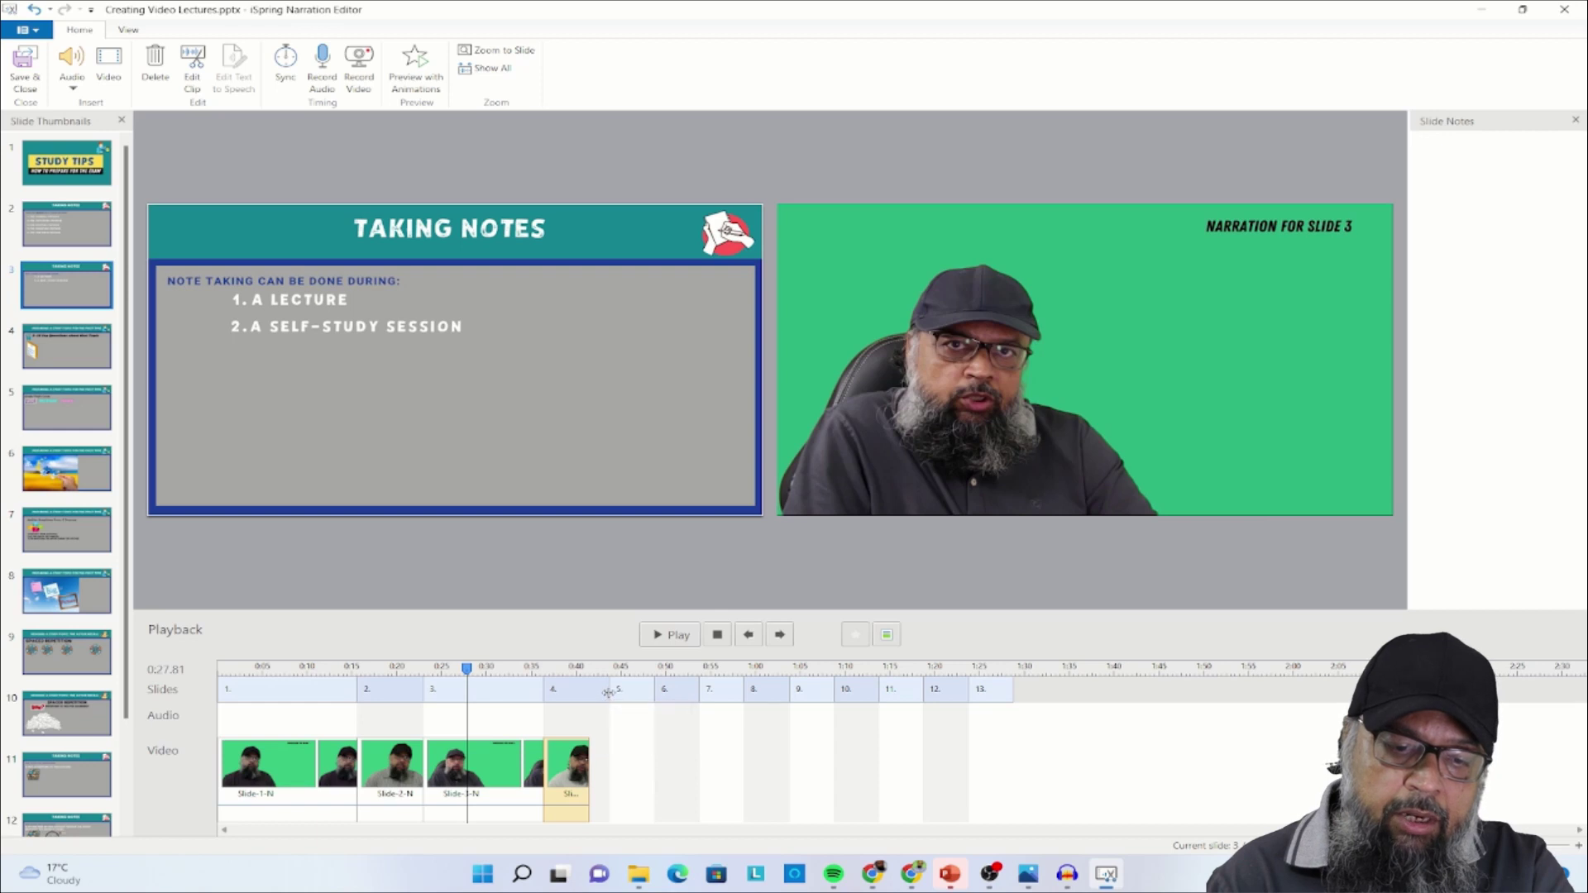
{"action": "left_click_drag", "start_coordinate": [608, 691], "coordinate": [587, 693]}
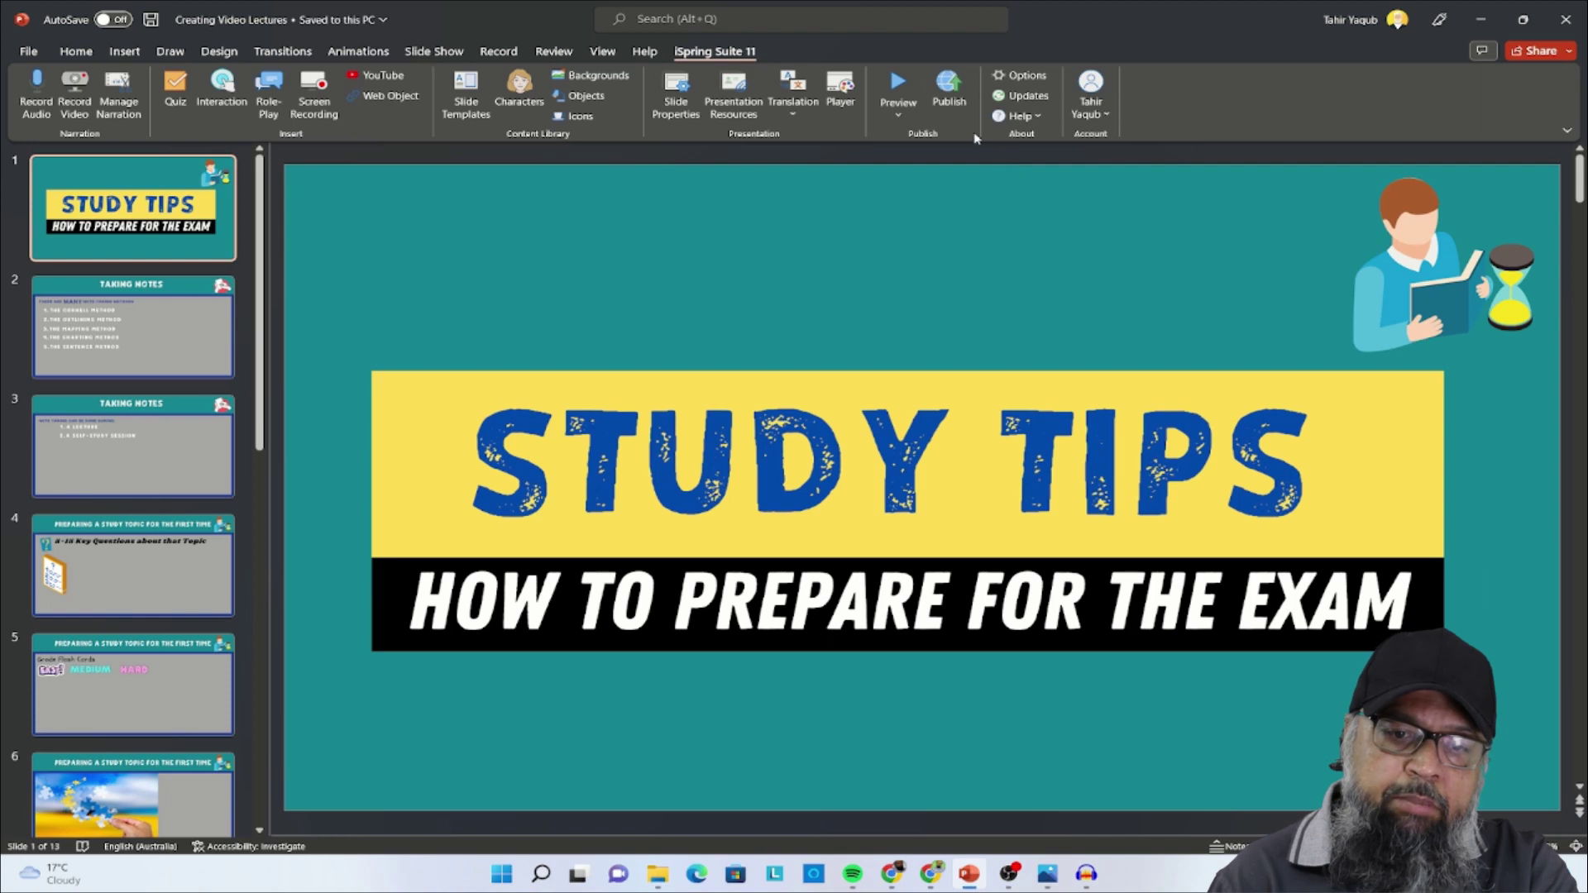
- Dismiss the Publish dialog and launch the iSpring preview of the narrated deck
{"action": "left_click", "coordinate": [960, 90]}
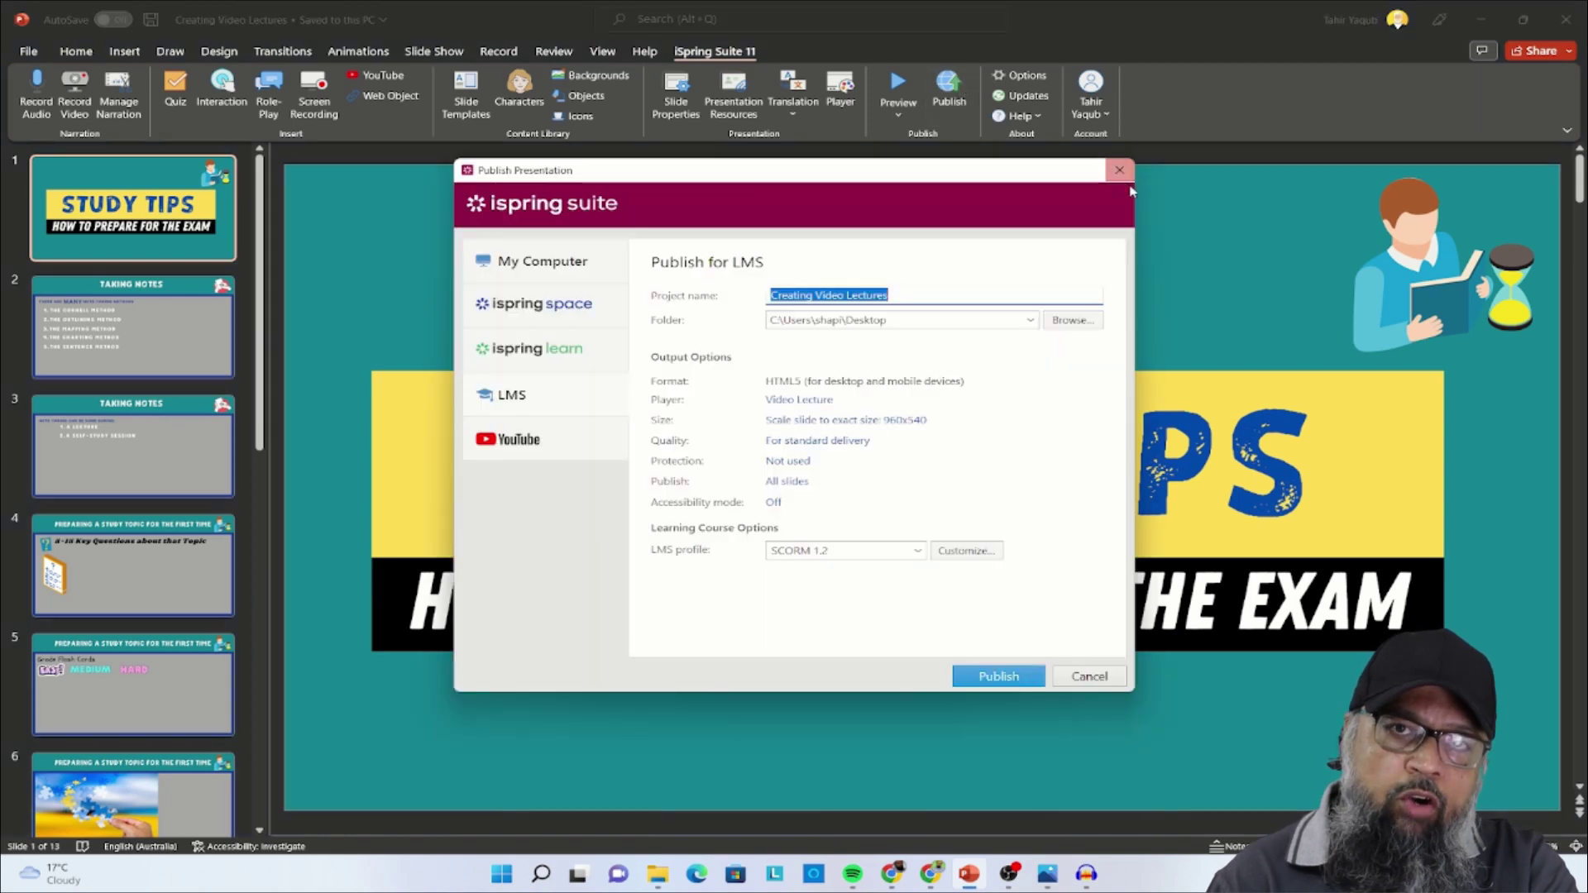
{"action": "left_click", "coordinate": [1123, 170]}
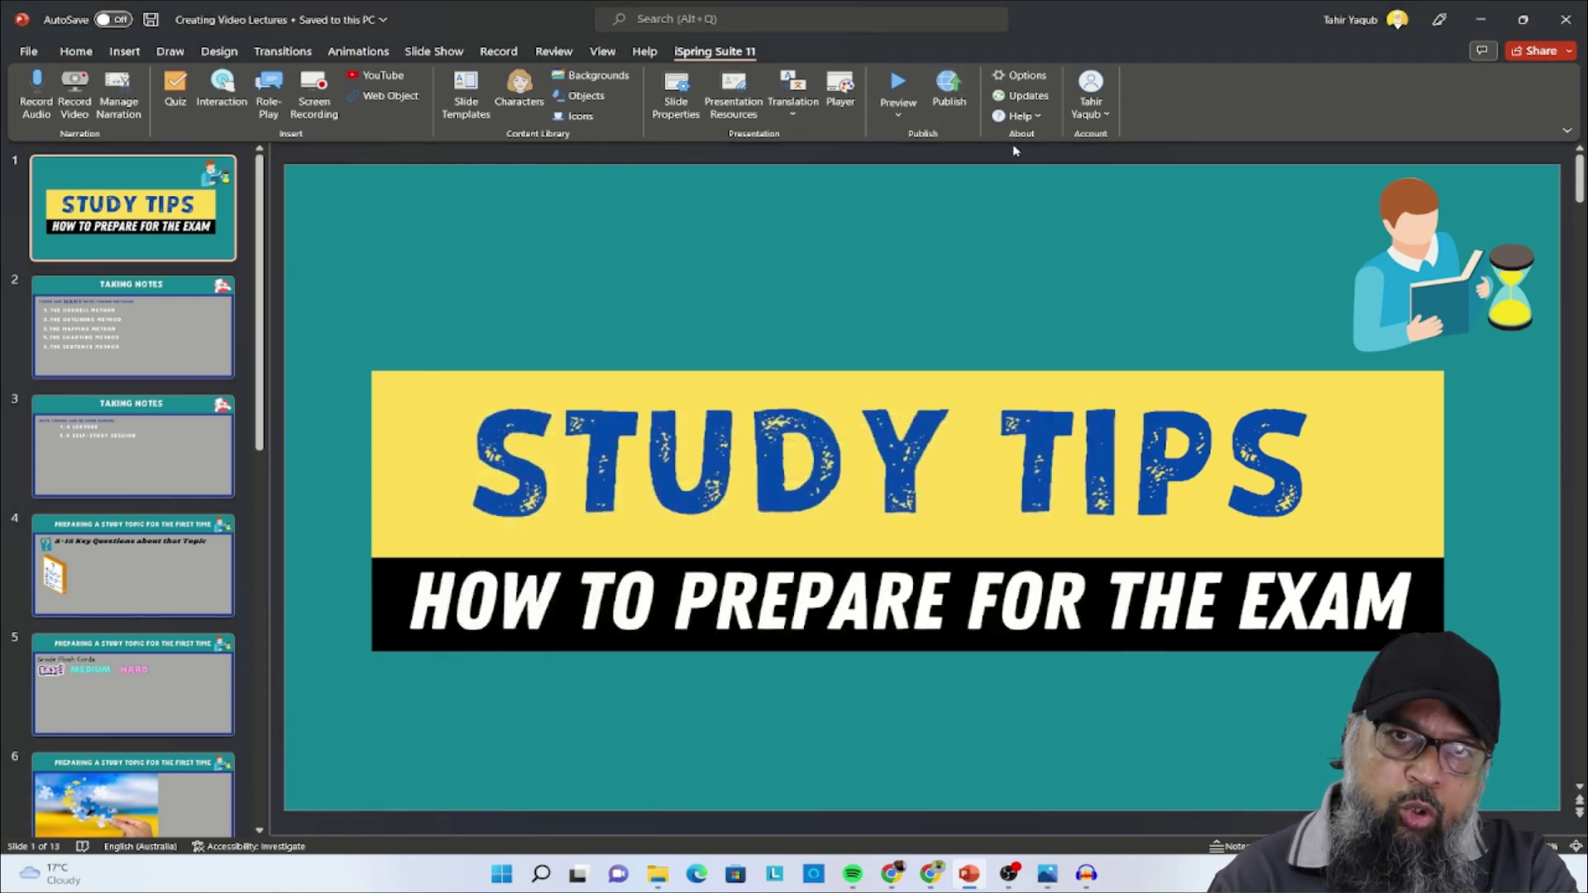
{"action": "left_click", "coordinate": [898, 86]}
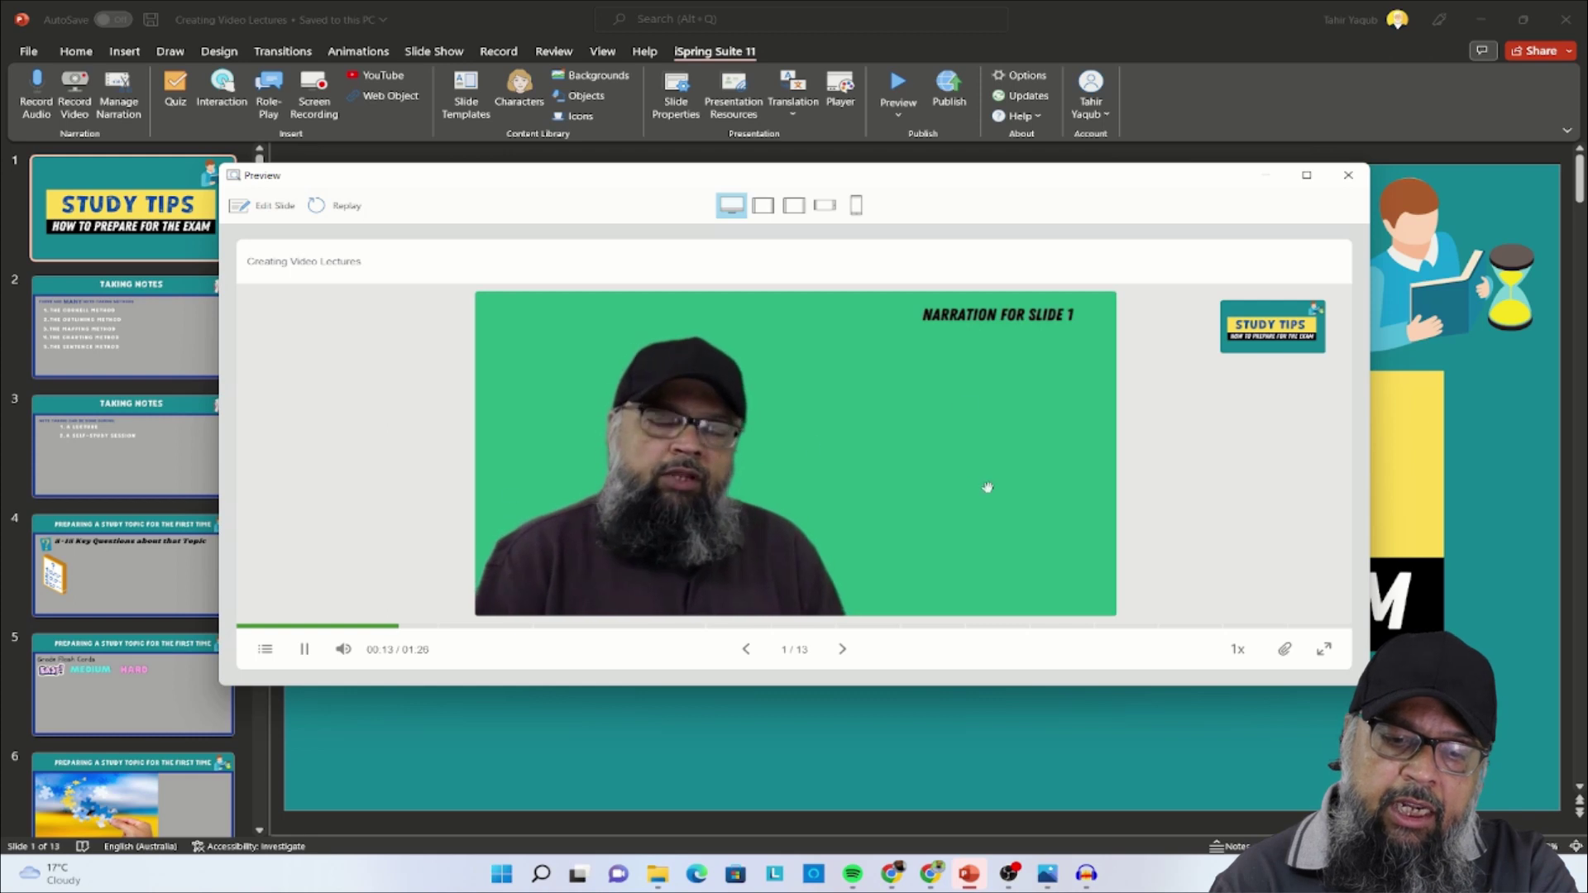
- Advance the preview through every slide to the last one, then close it
{"action": "left_click", "coordinate": [843, 650]}
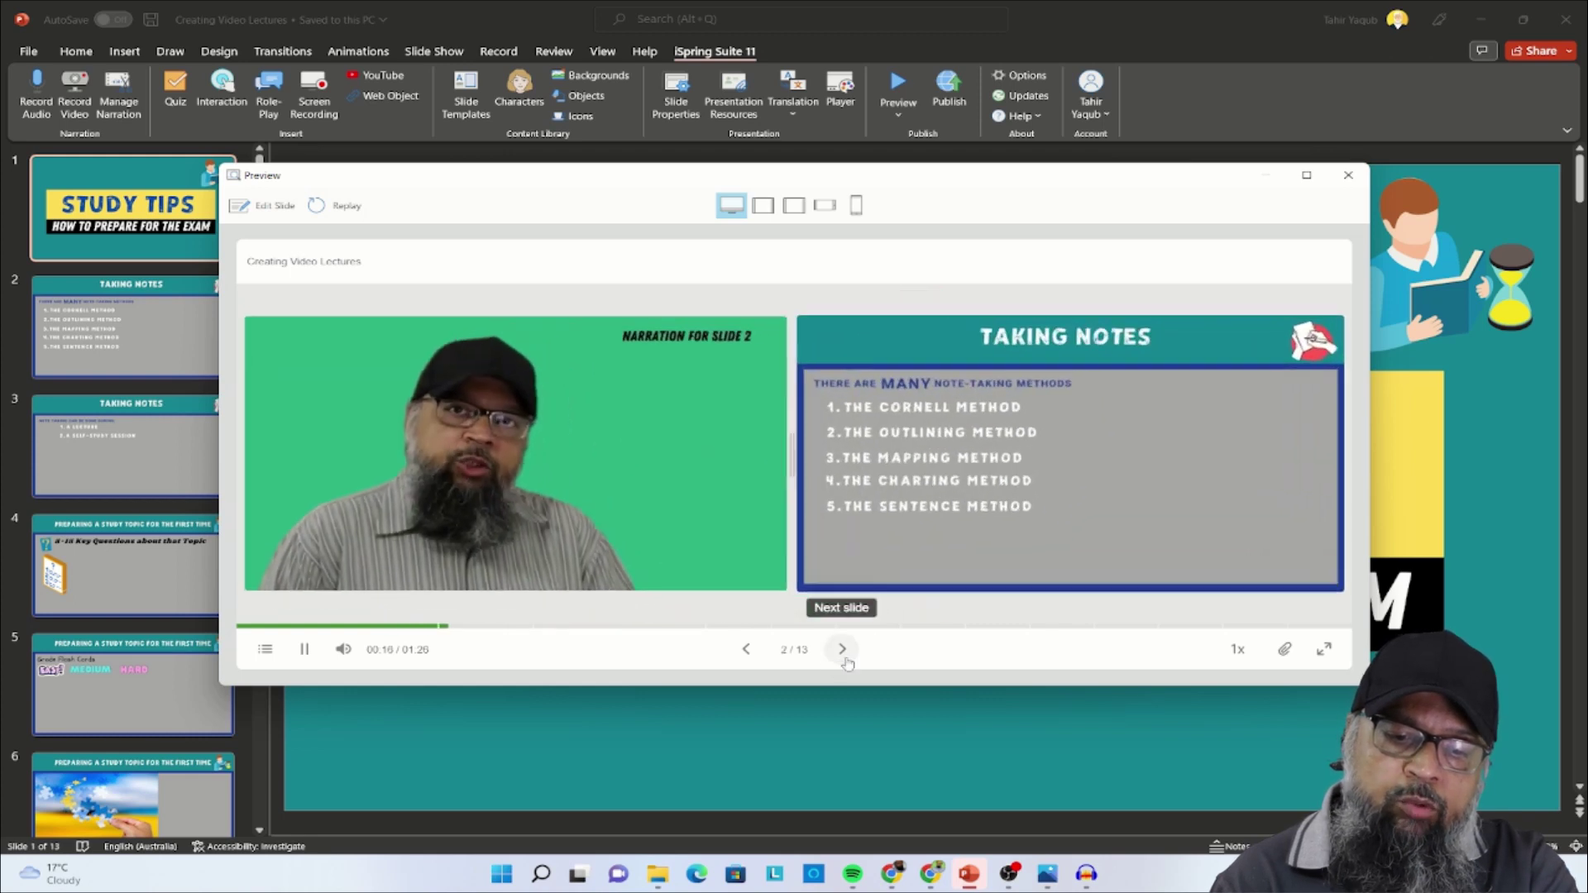
{"action": "left_click", "coordinate": [843, 650]}
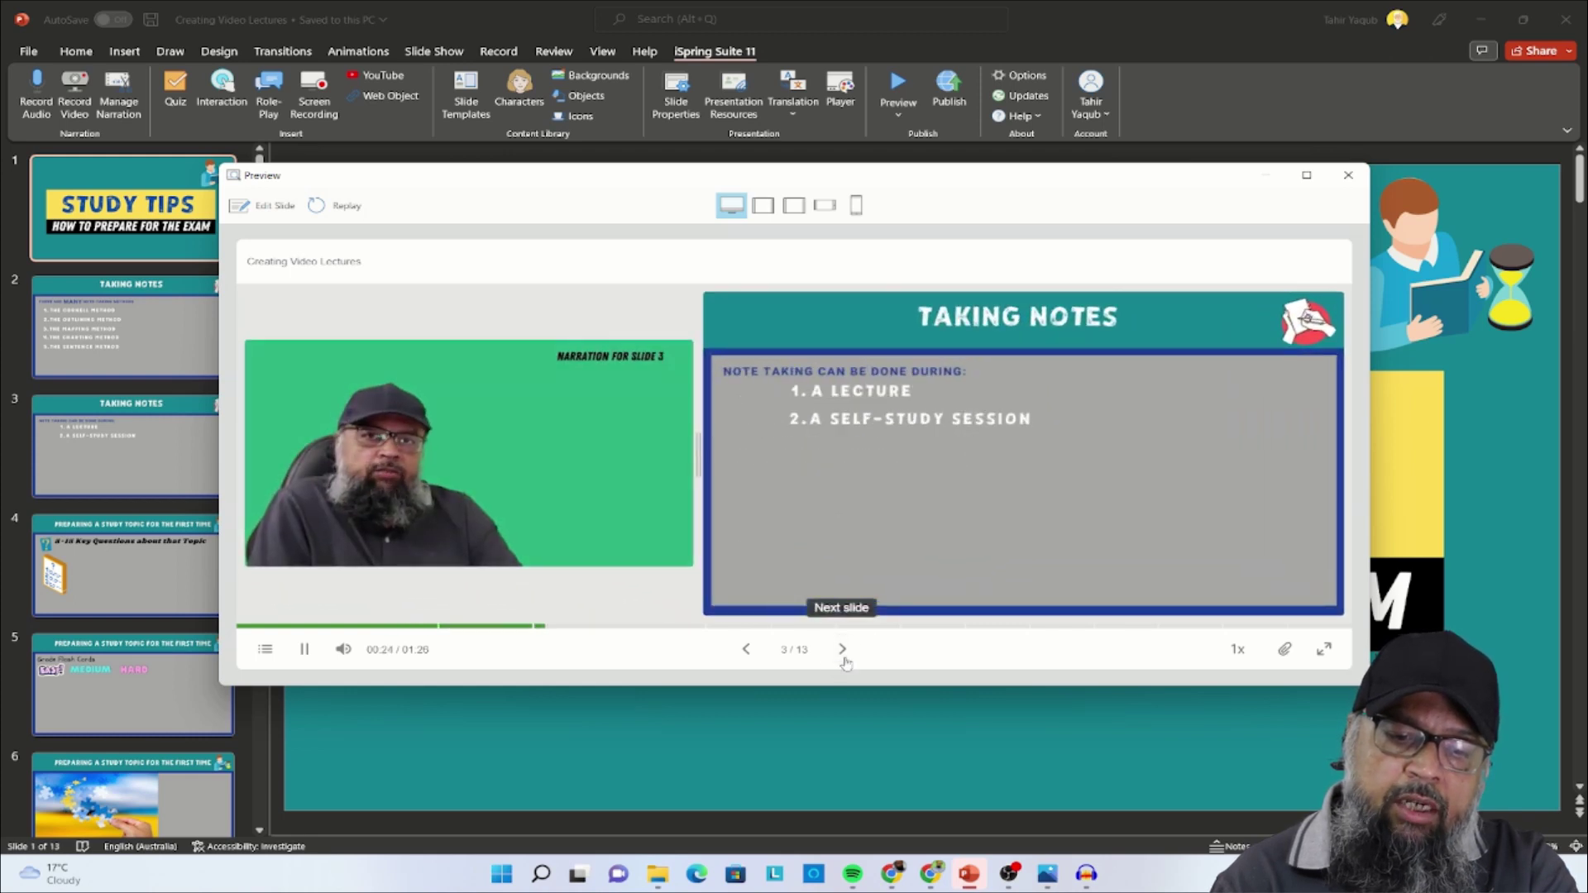
{"action": "left_click", "coordinate": [845, 659]}
{"action": "left_click", "coordinate": [845, 659]}
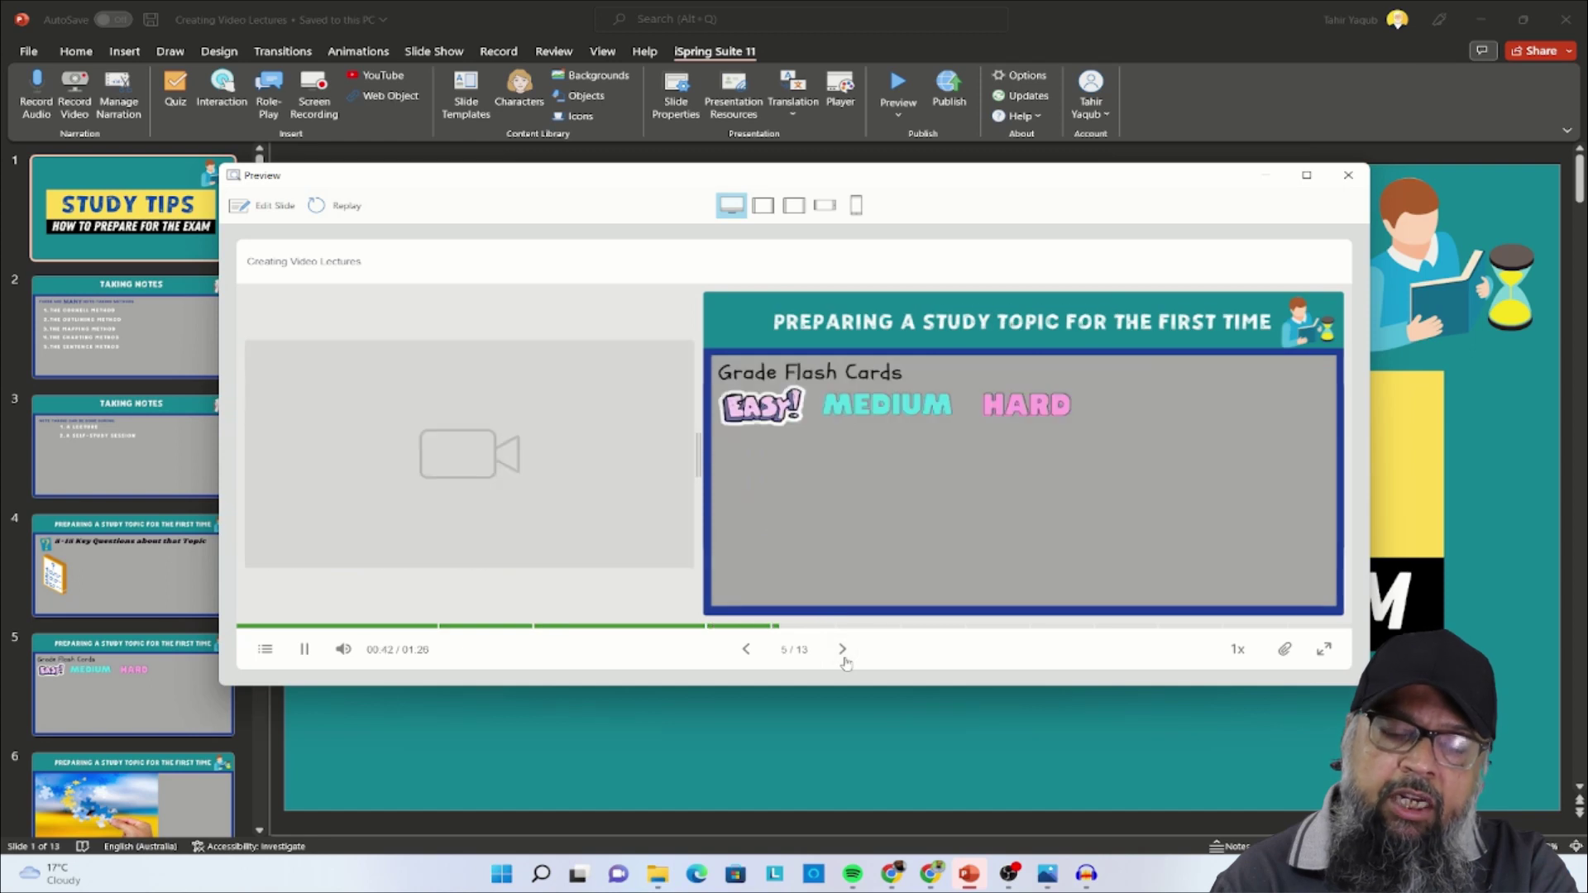
{"action": "left_click", "coordinate": [845, 659]}
{"action": "left_click", "coordinate": [844, 659]}
{"action": "left_click", "coordinate": [845, 659]}
{"action": "left_click", "coordinate": [845, 659]}
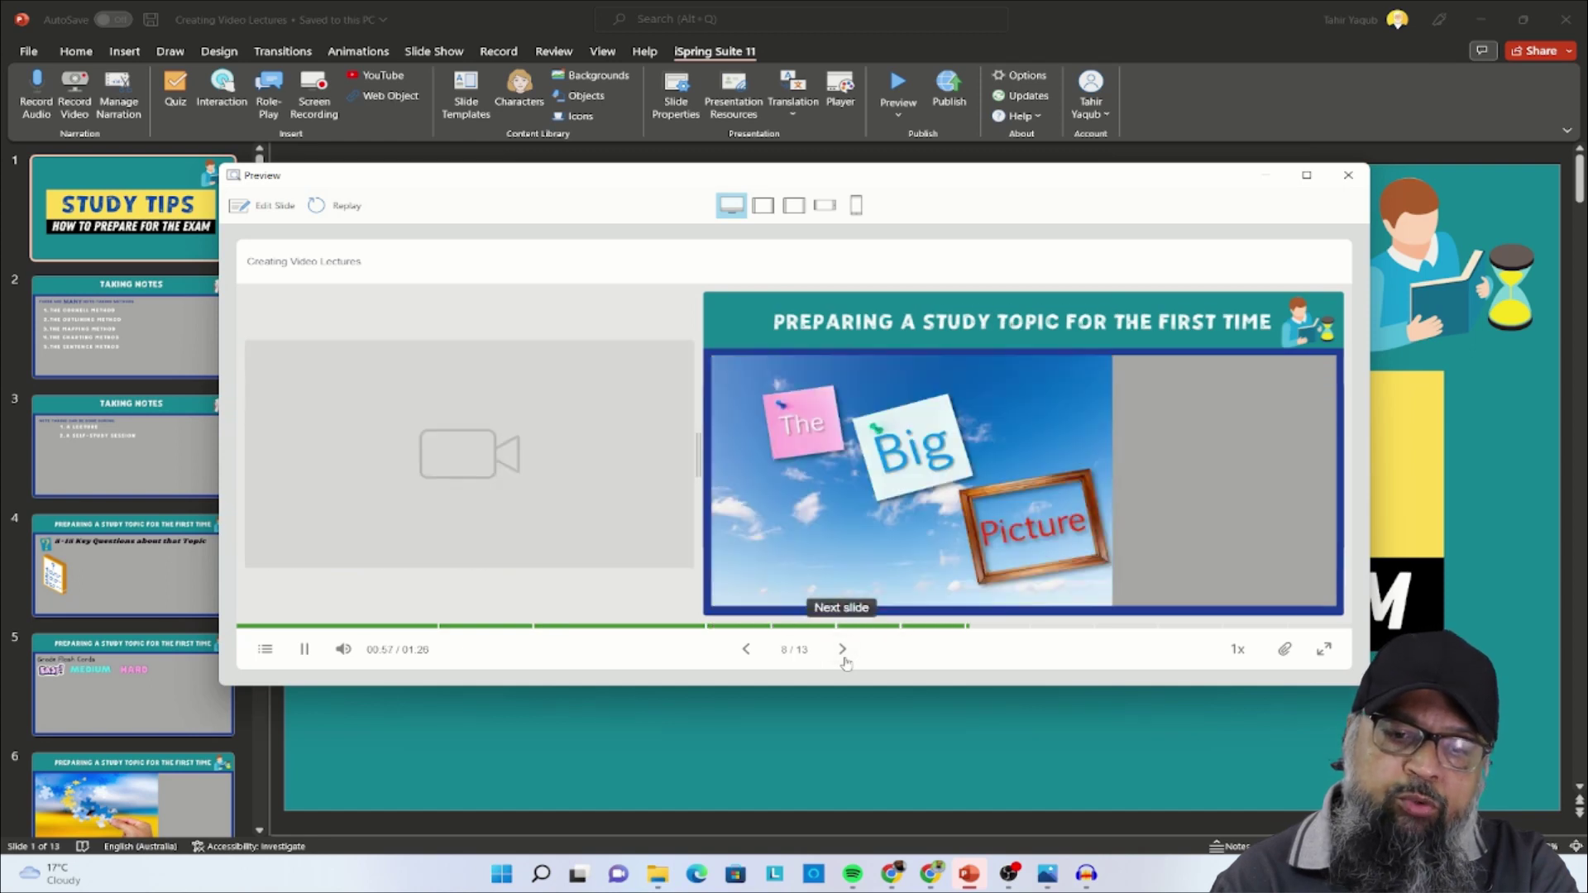
{"action": "left_click", "coordinate": [845, 660]}
{"action": "left_click", "coordinate": [845, 659]}
{"action": "left_click", "coordinate": [844, 659]}
{"action": "left_click", "coordinate": [844, 659]}
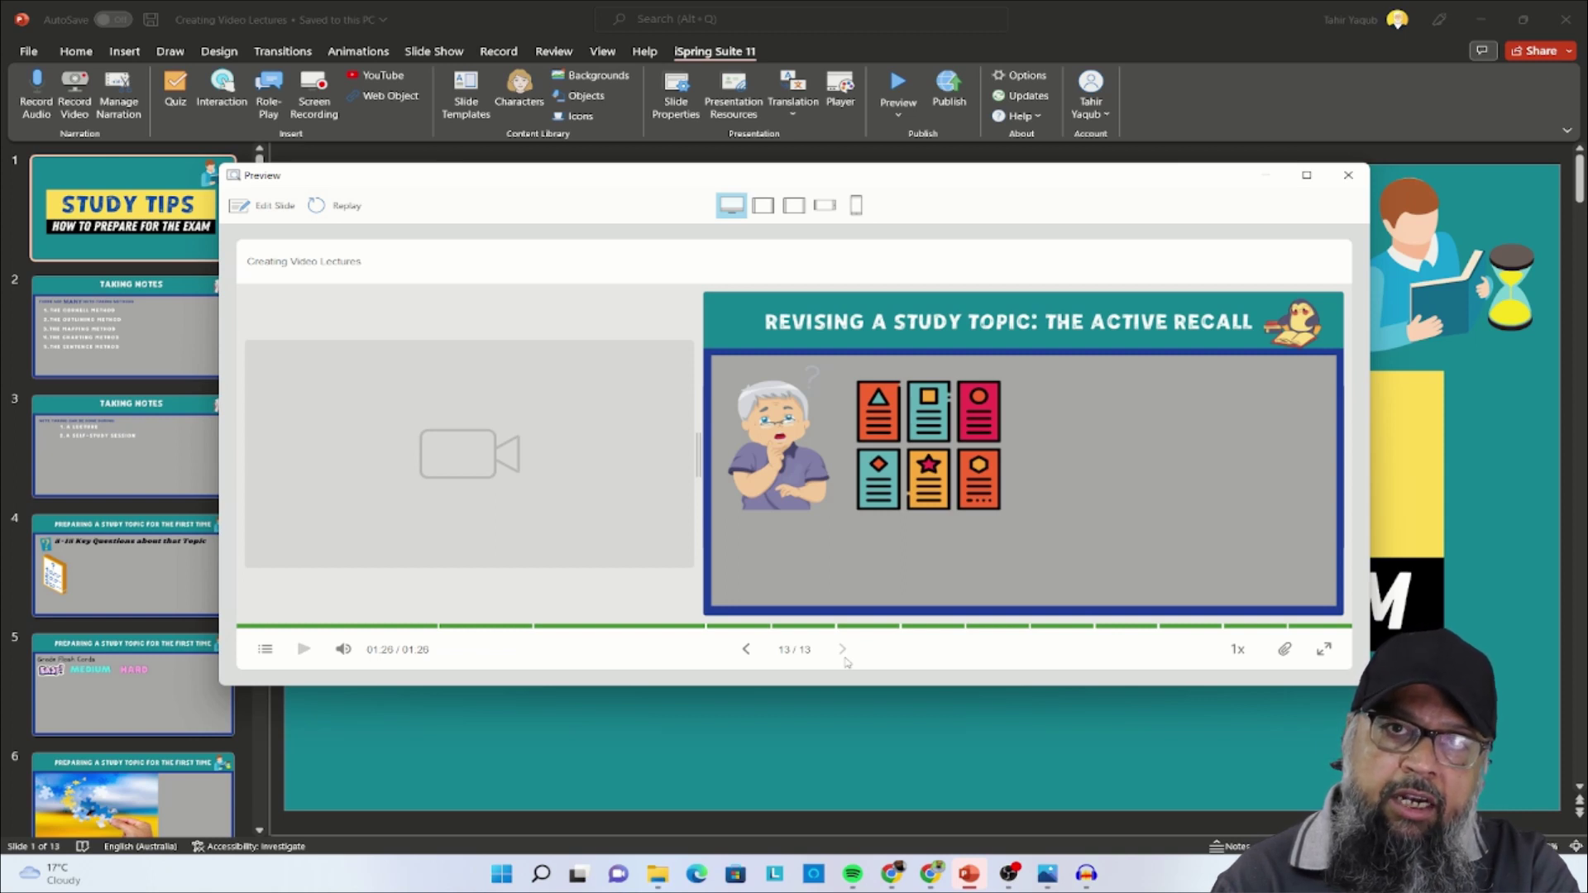
{"action": "left_click", "coordinate": [1348, 174]}
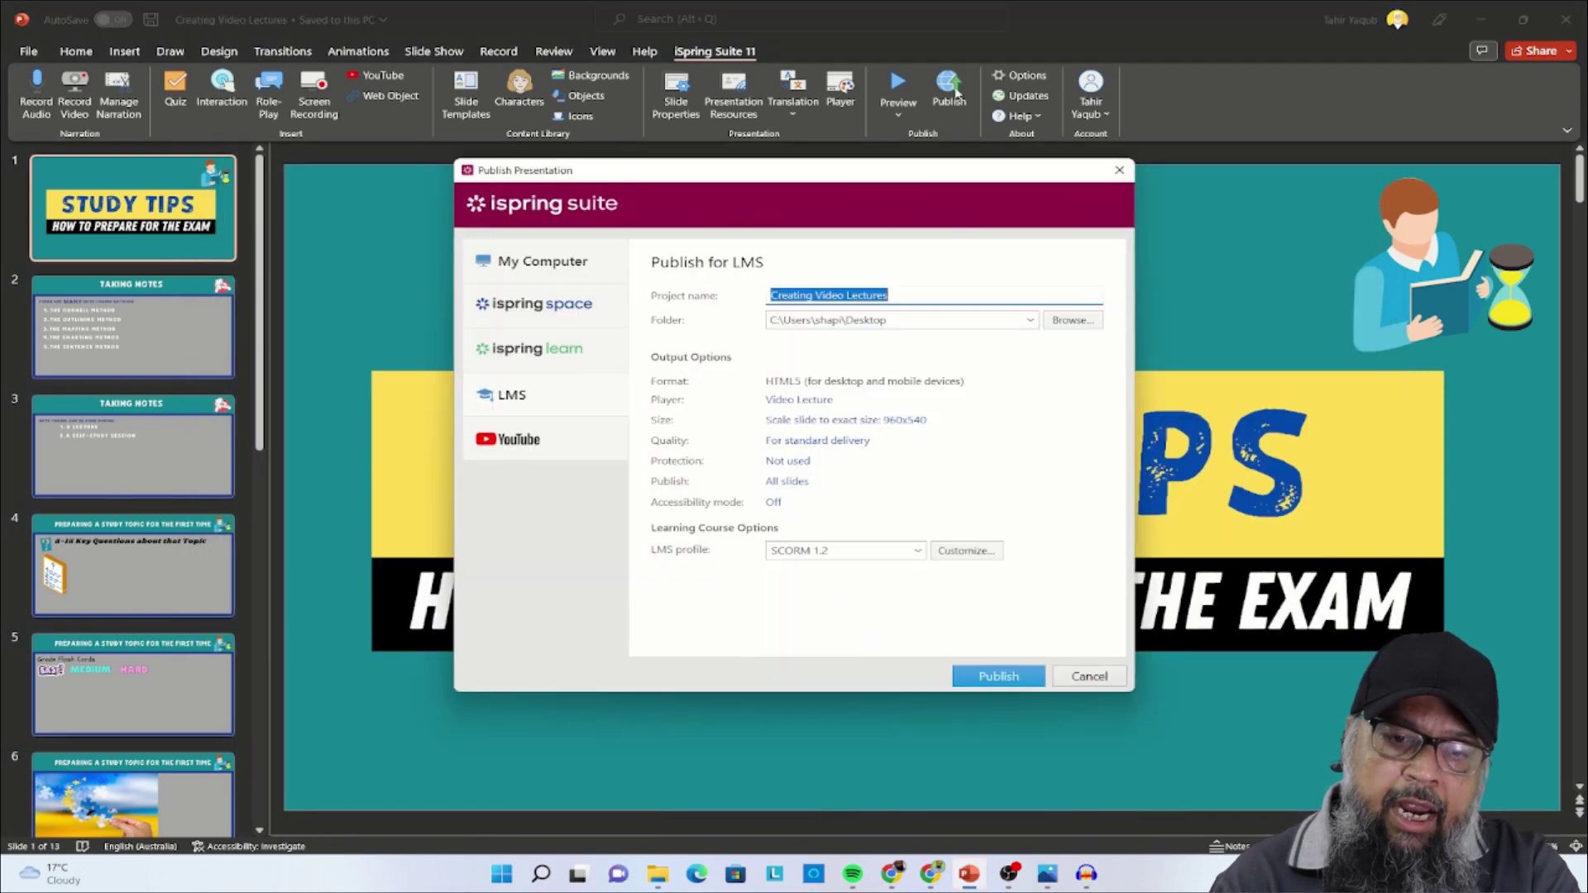
- Publish the Creating Video Lectures course for LMS with the SCORM 1.2 profile
{"action": "left_click", "coordinate": [949, 91]}
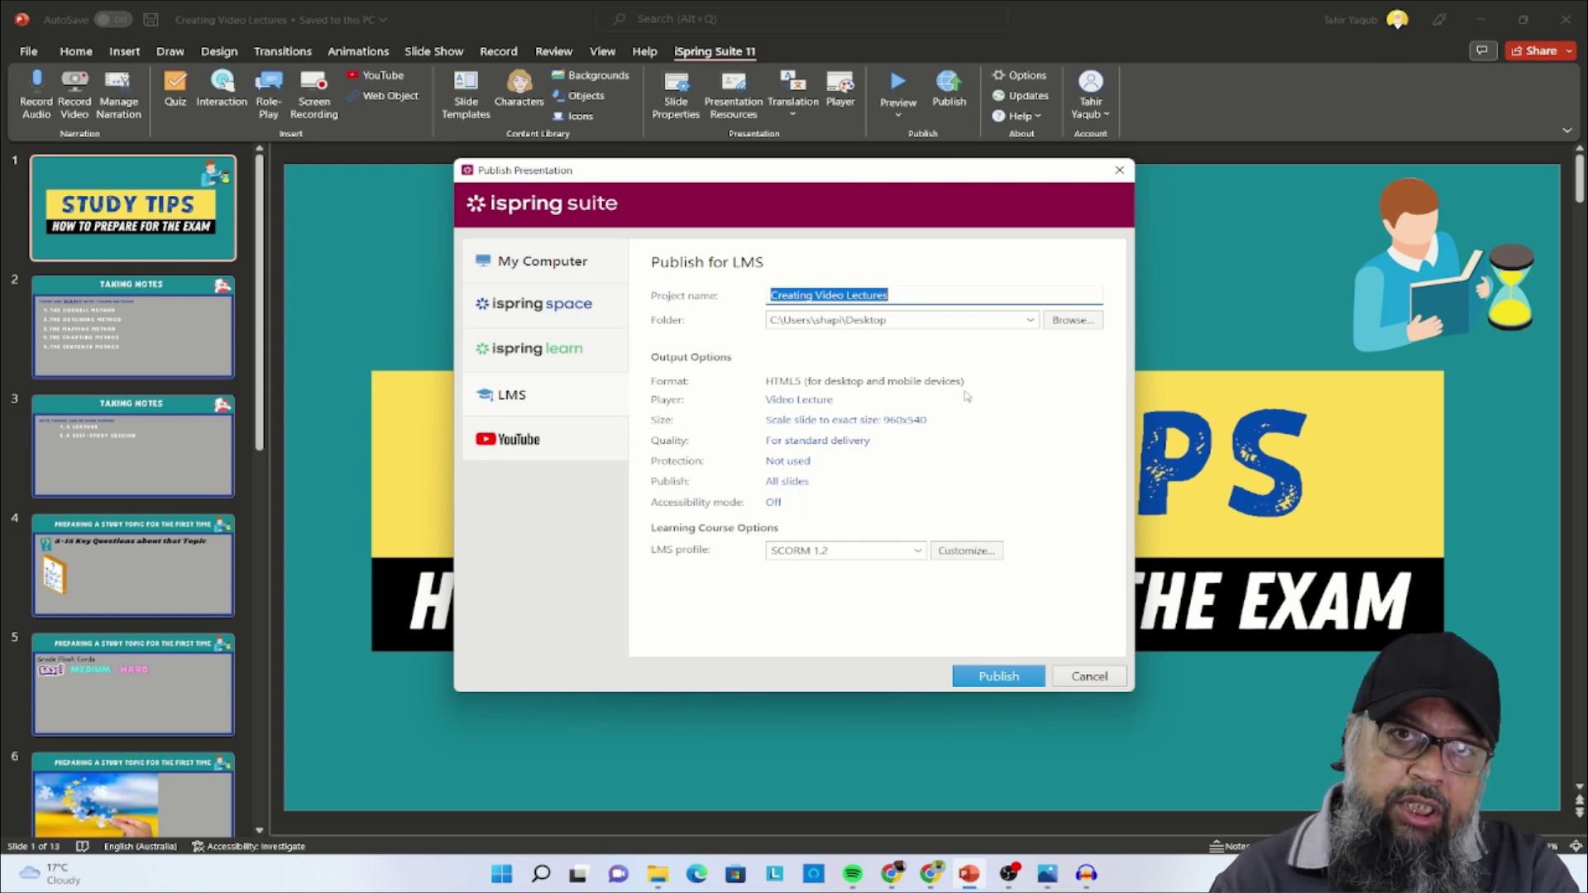
{"action": "left_click", "coordinate": [918, 550]}
{"action": "left_click", "coordinate": [917, 550]}
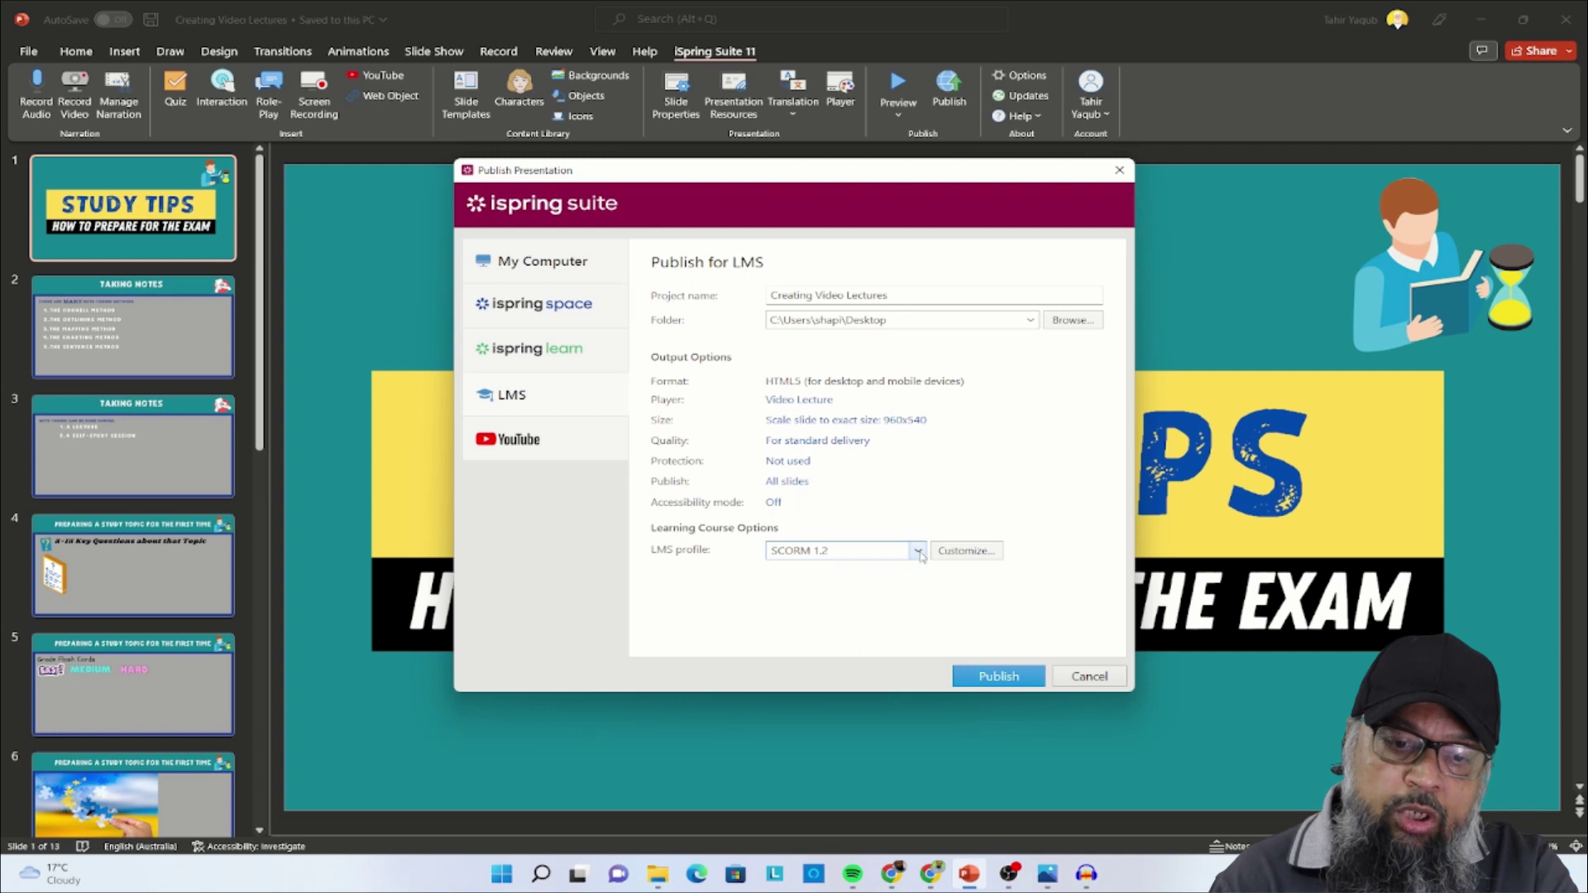
{"action": "left_click", "coordinate": [918, 550]}
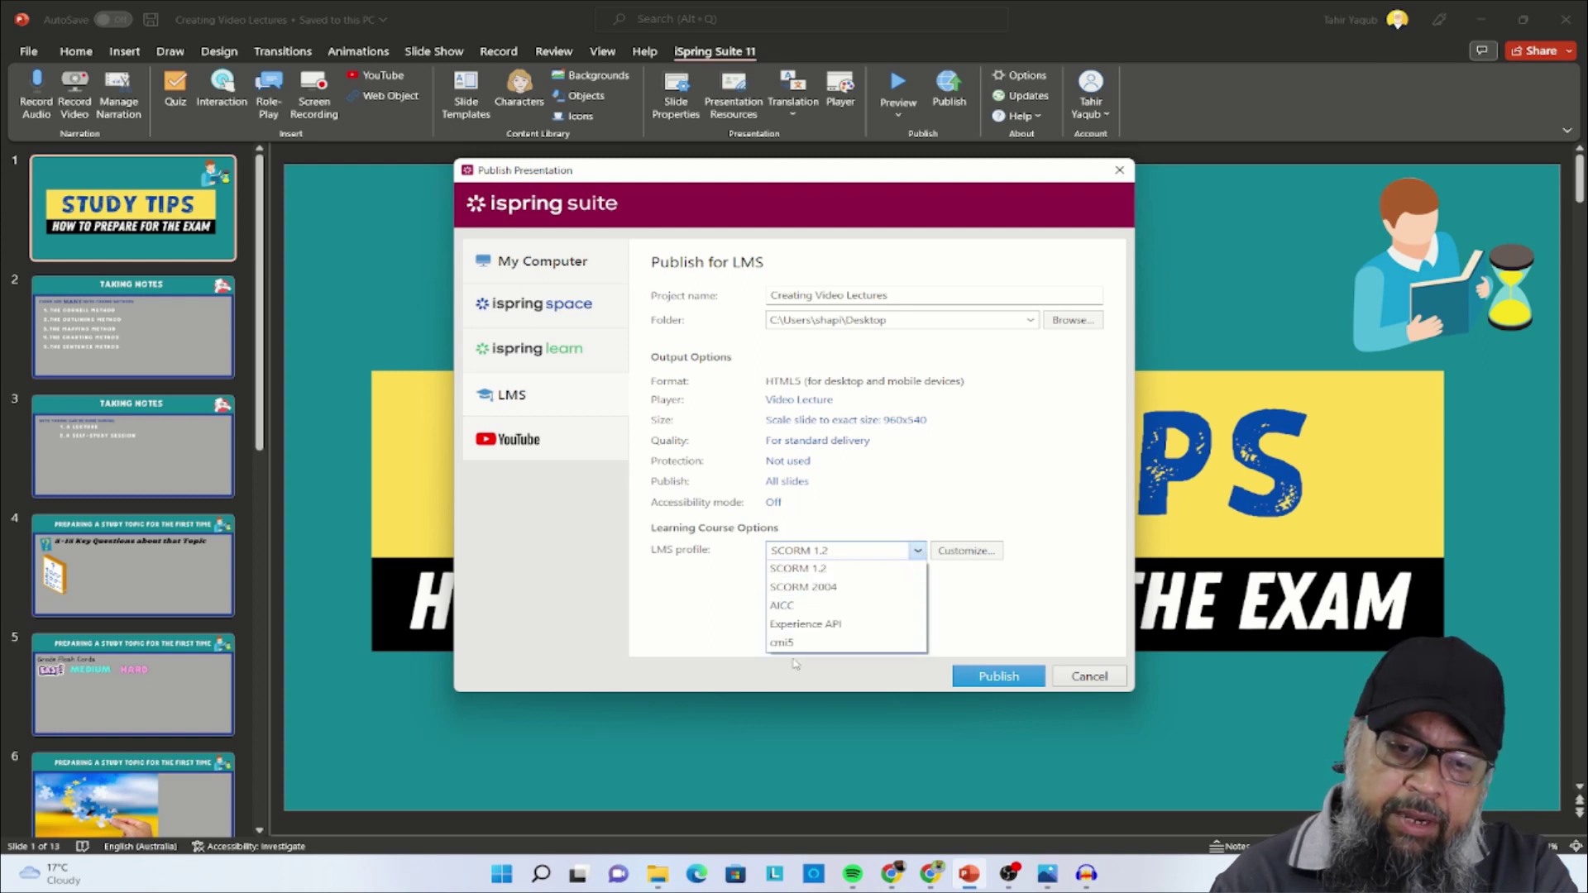
{"action": "left_click", "coordinate": [809, 576]}
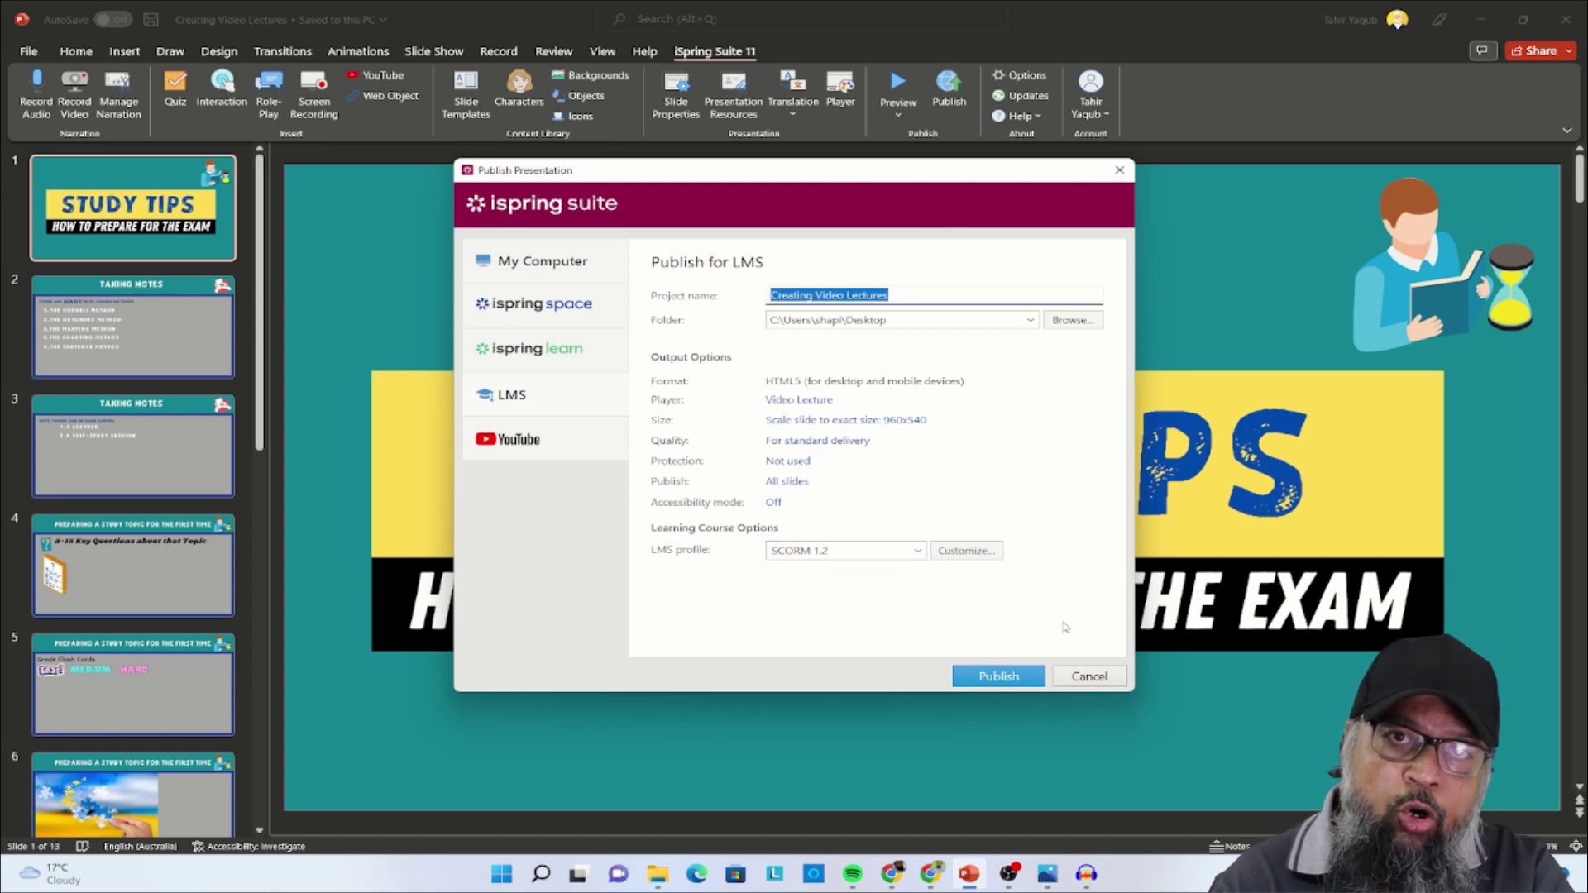
{"action": "left_click", "coordinate": [999, 676]}
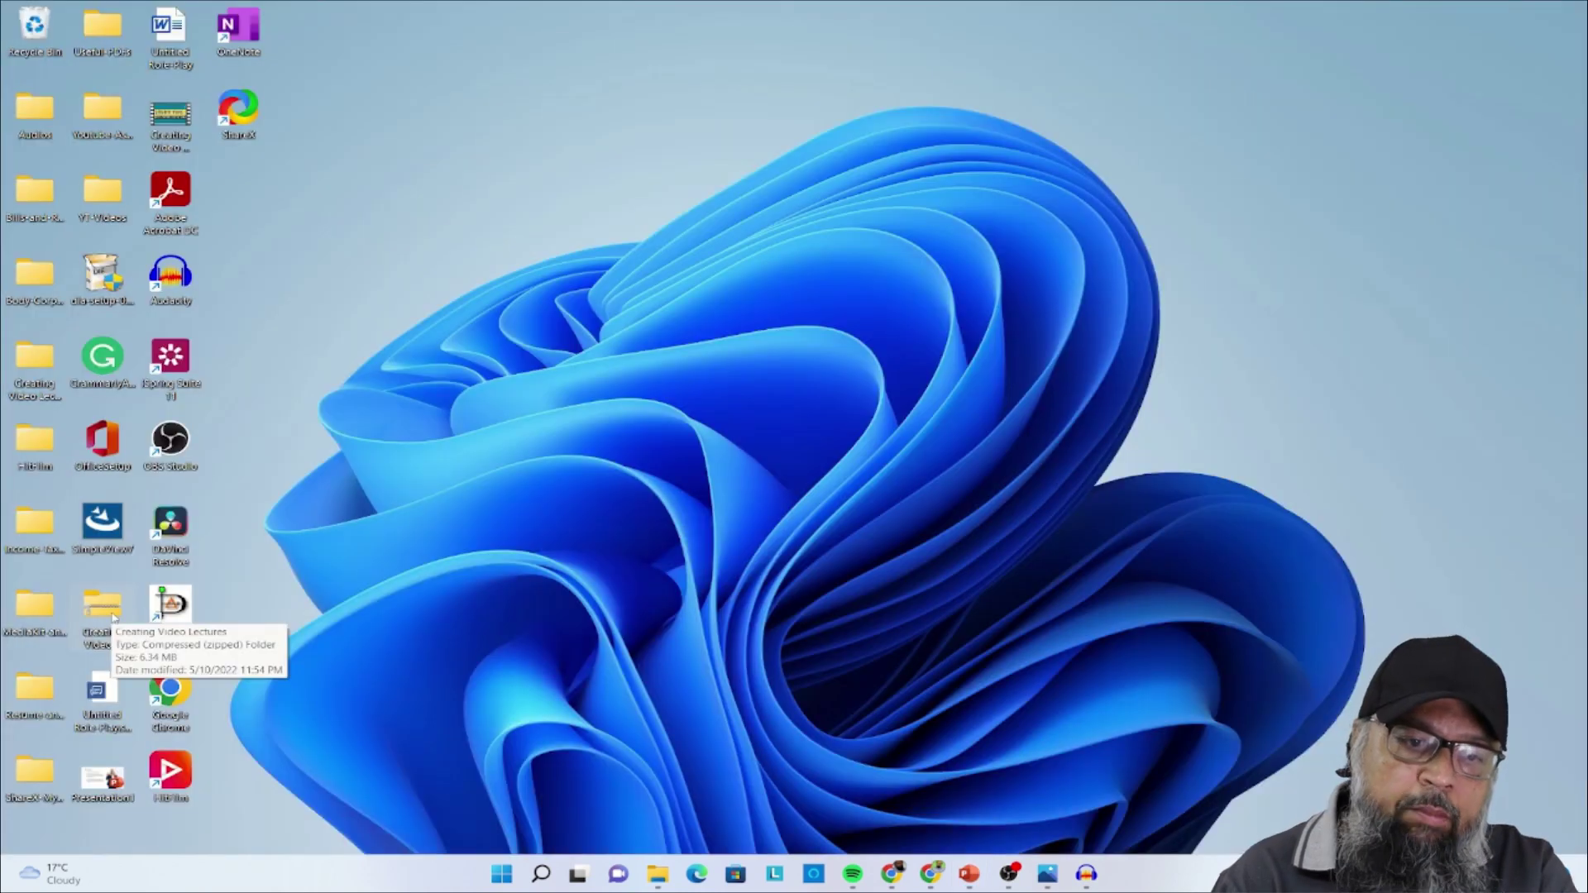
- Move the published Creating Video Lectures zip file
{"action": "left_click_drag", "start_coordinate": [112, 617], "coordinate": [248, 217]}
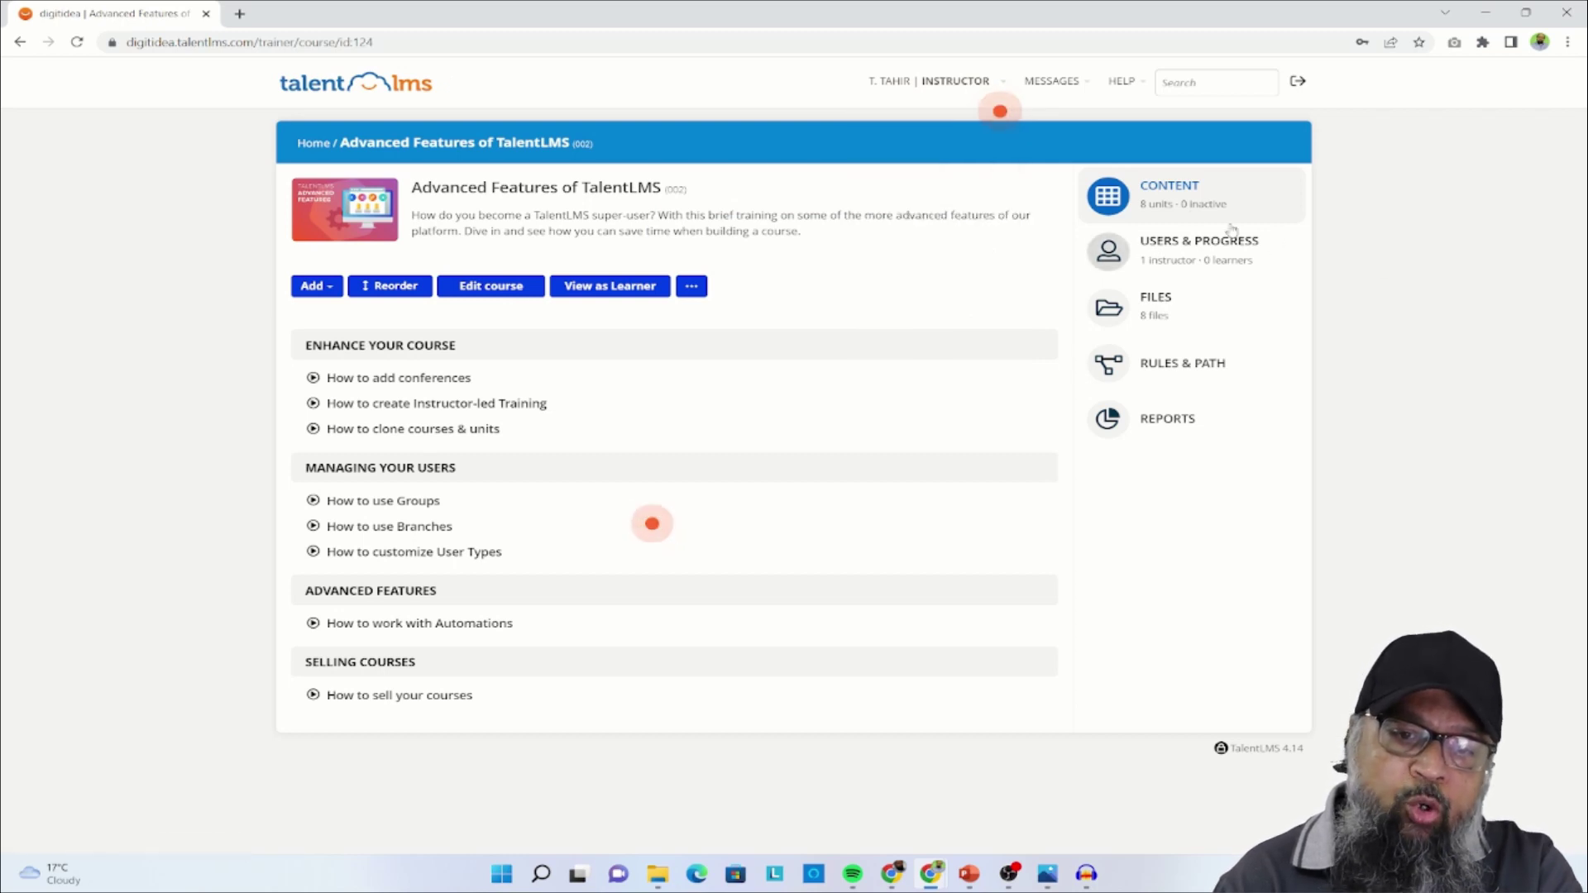
- Switch TalentLMS to the Administrator role and open the Add course form
{"action": "mouse_move", "coordinate": [952, 76]}
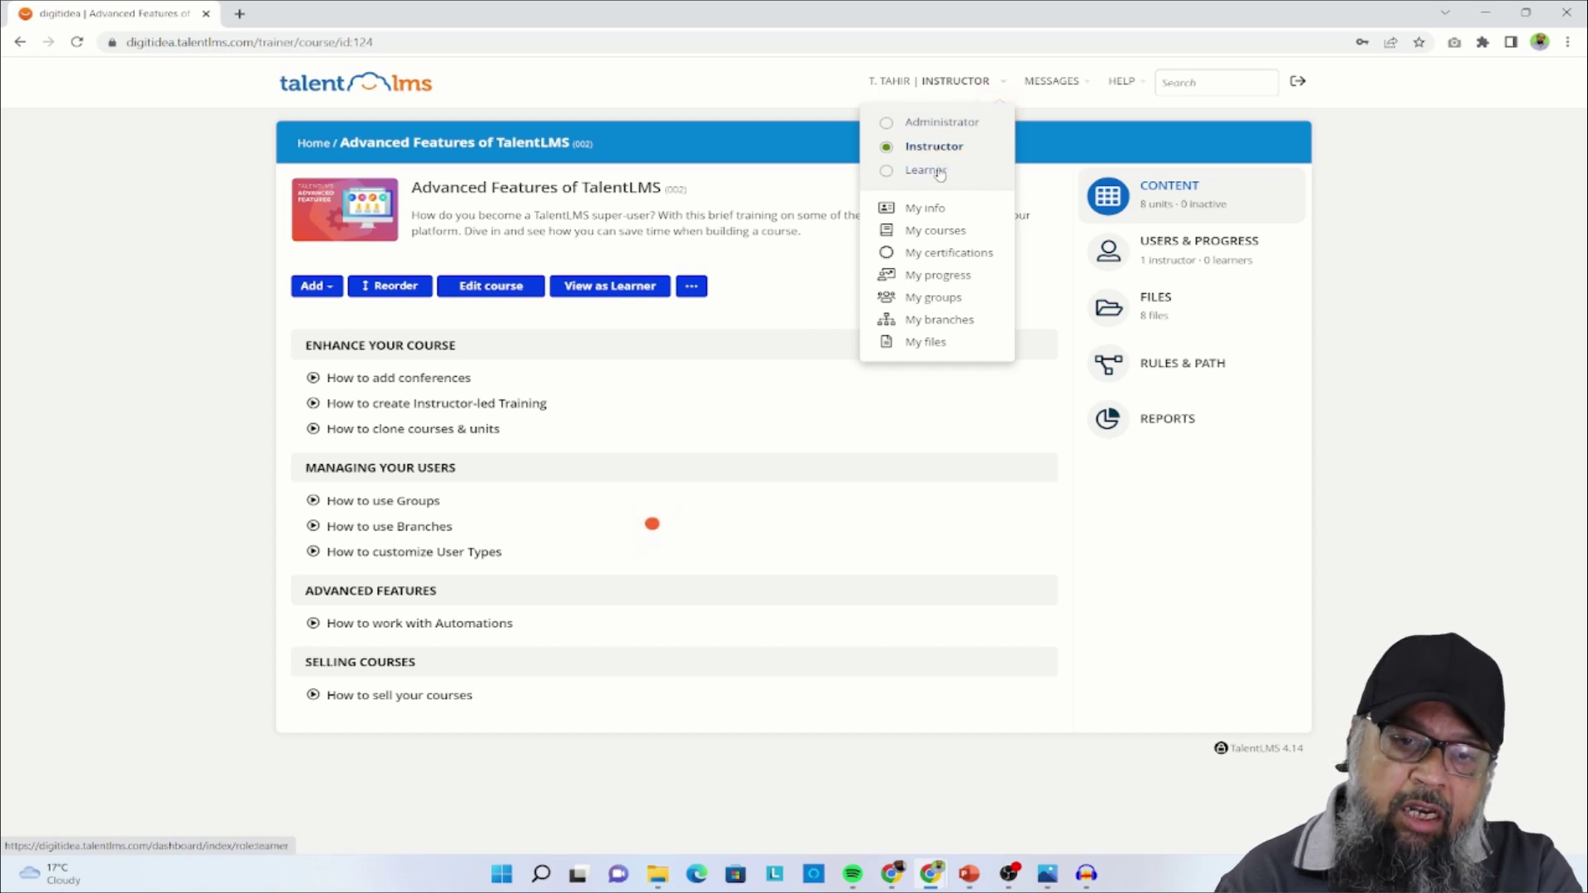
{"action": "left_click", "coordinate": [882, 131]}
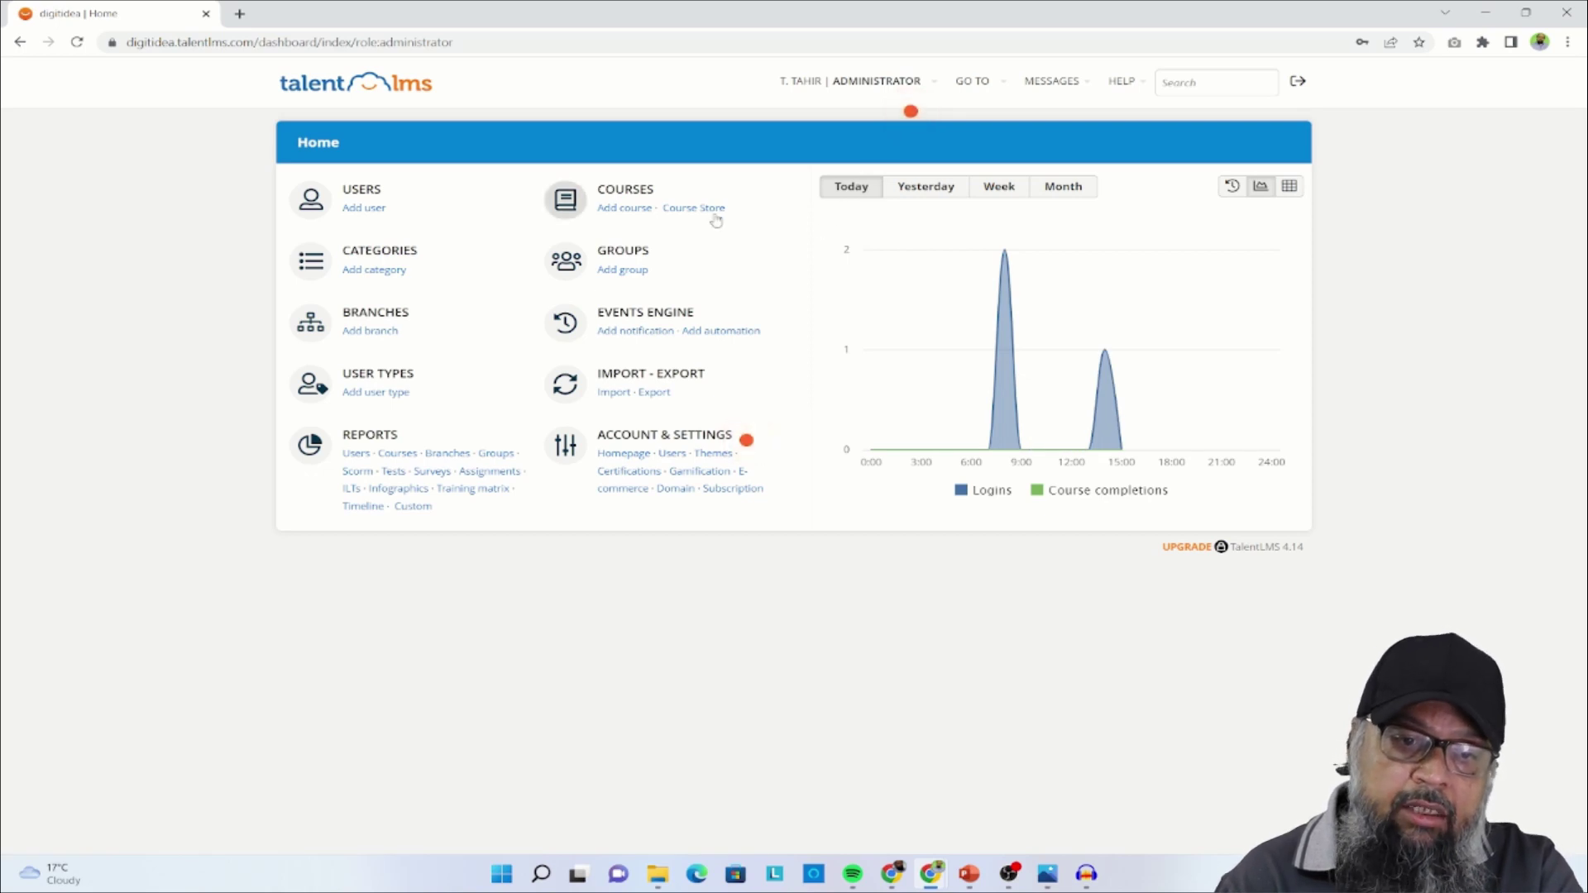
{"action": "left_click", "coordinate": [631, 208]}
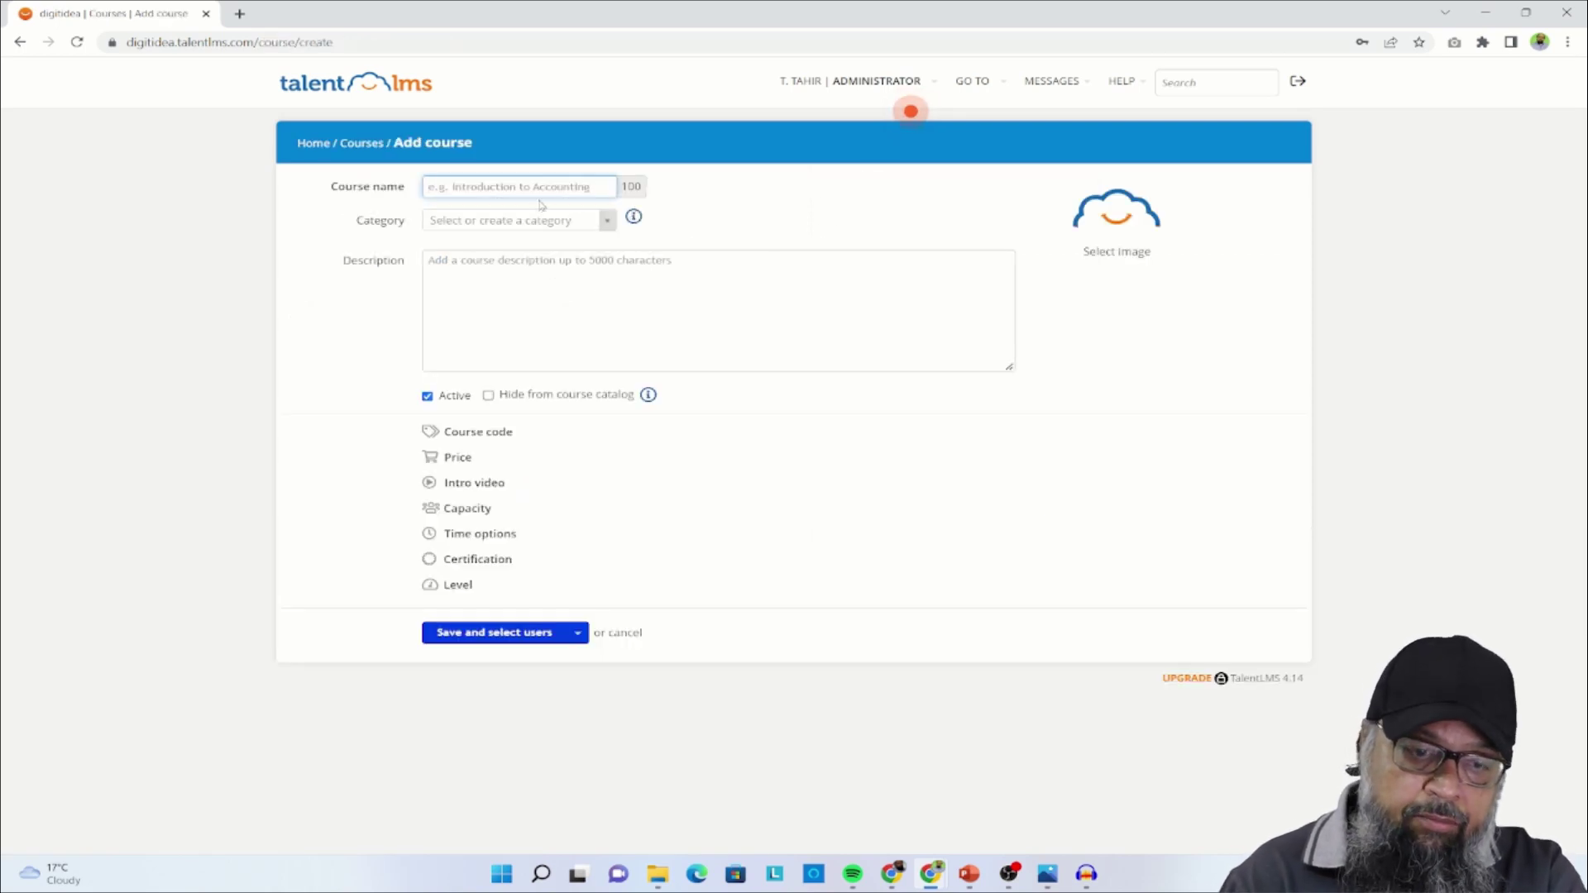
- Enter the name Video Lecture Course and a description, leave category unset, and save
{"action": "type", "text": "Video 1"}
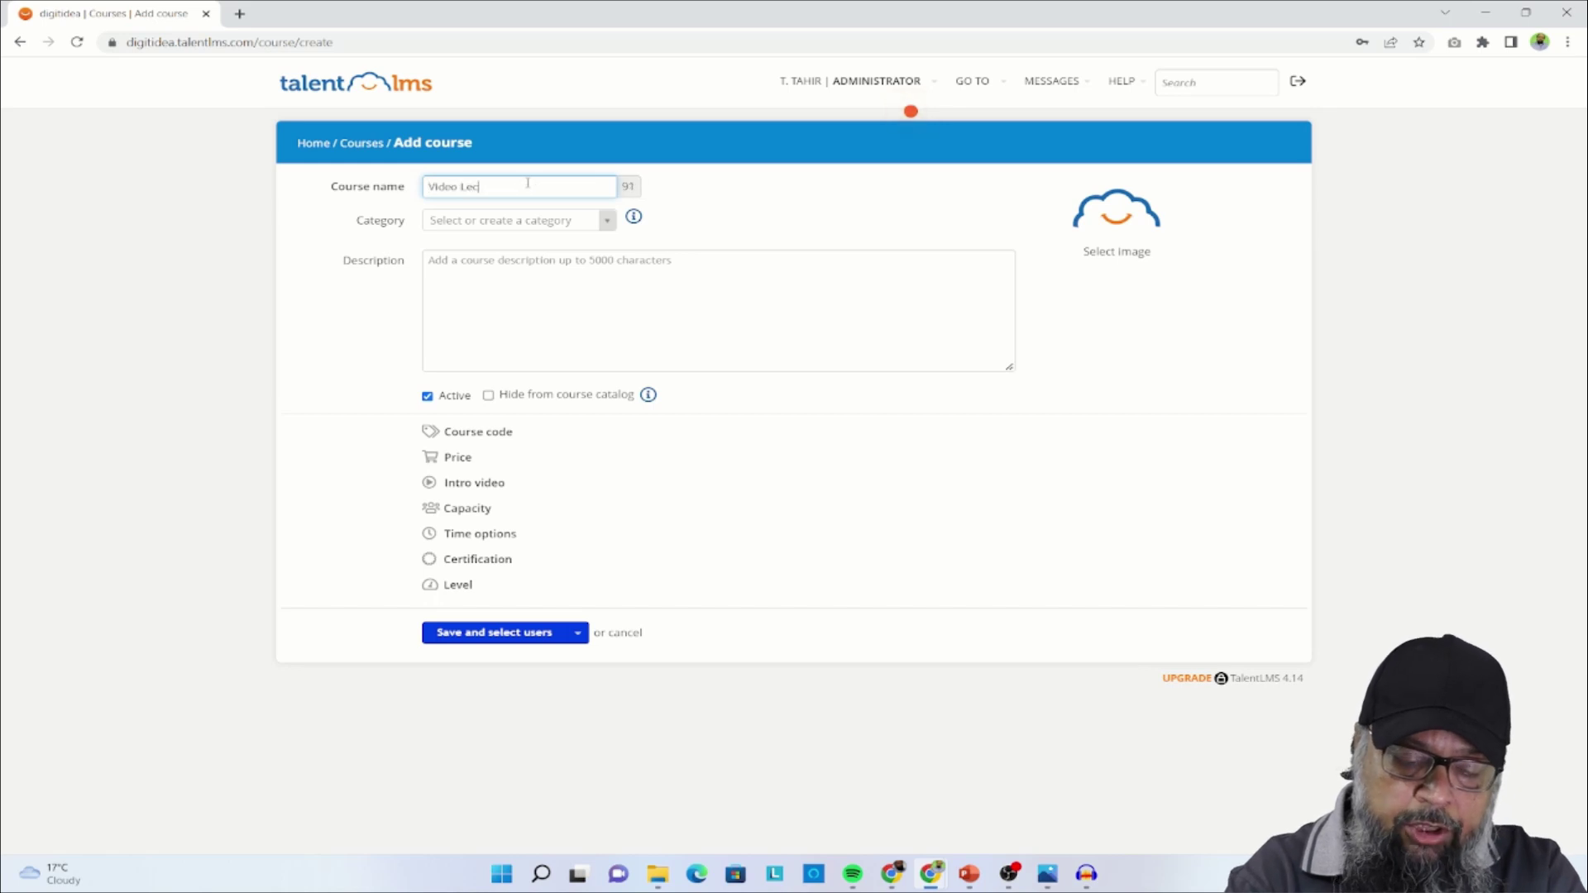
{"action": "type", "text": "ecture Course"}
{"action": "key", "text": "Tab"}
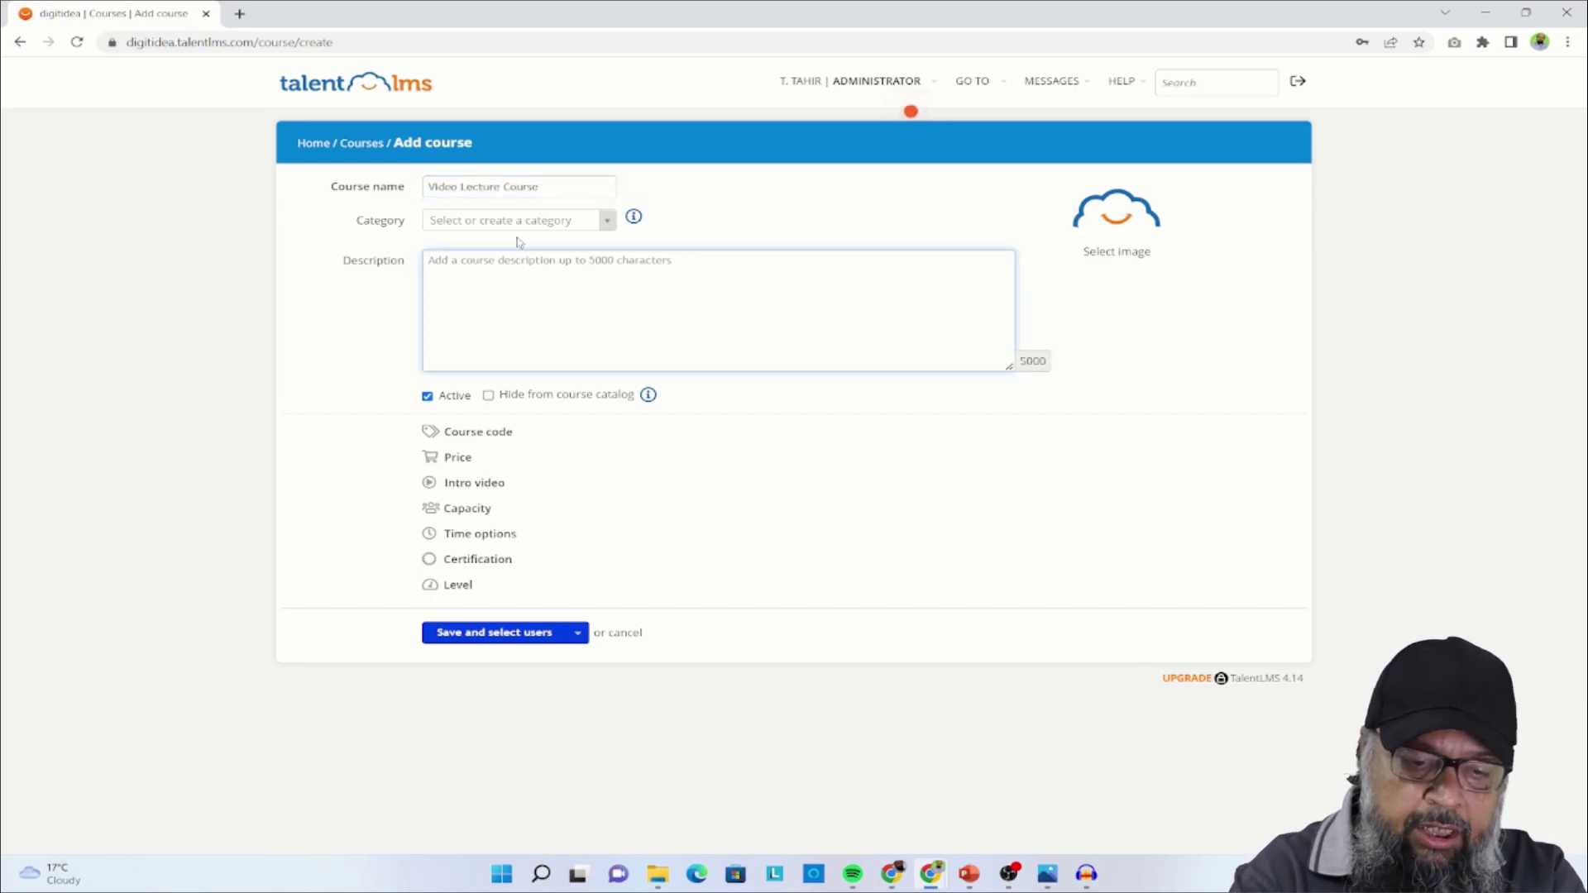
{"action": "type", "text": "t"}
{"action": "left_click", "coordinate": [517, 220]}
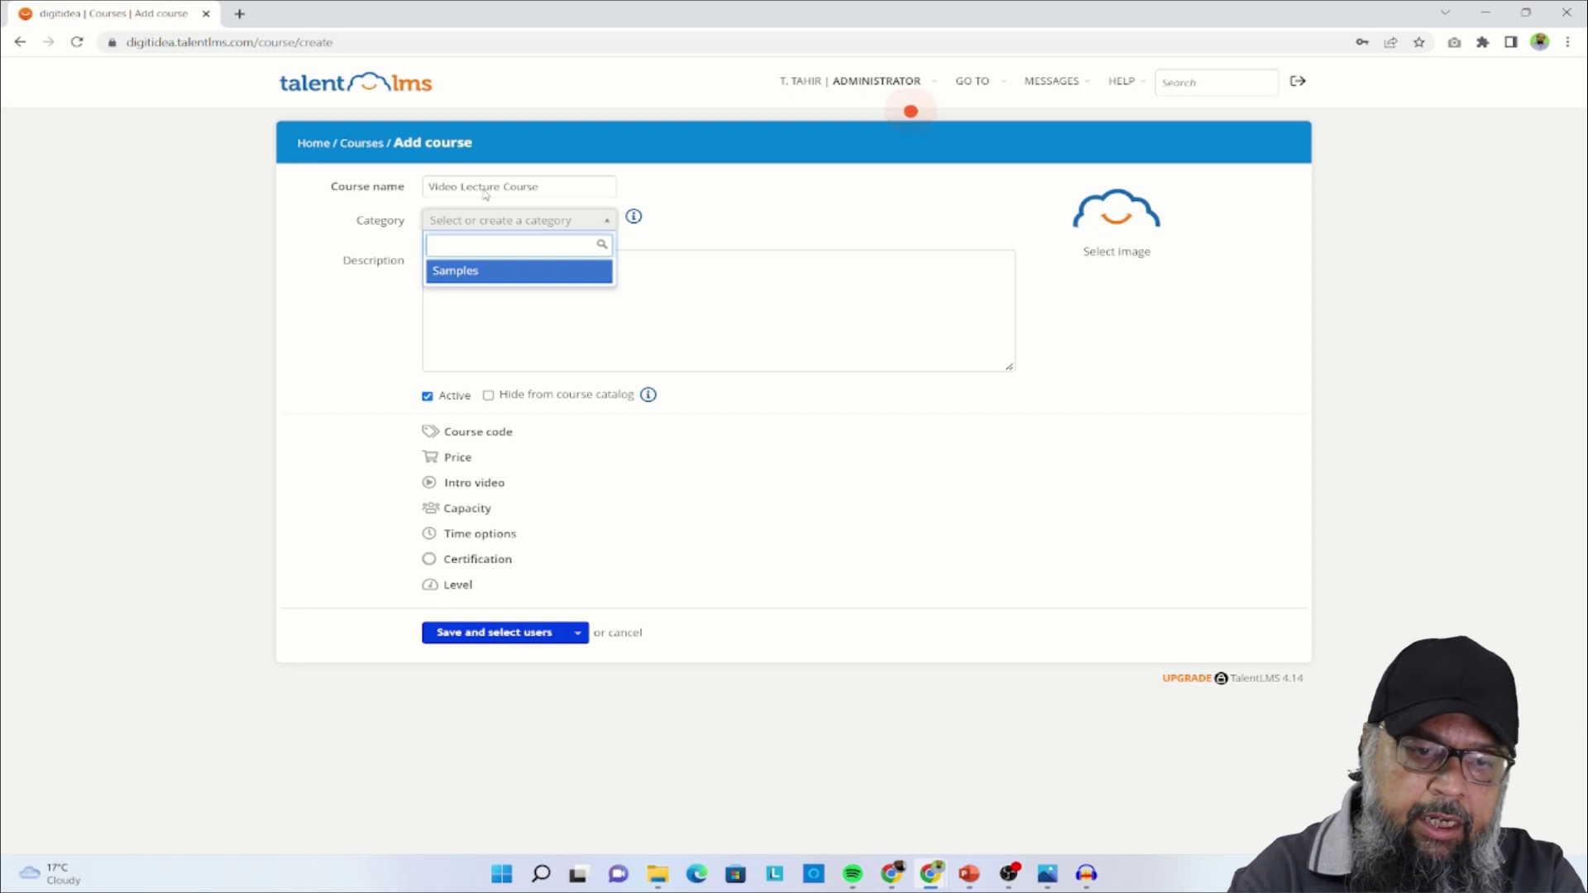
{"action": "type", "text": "Test"}
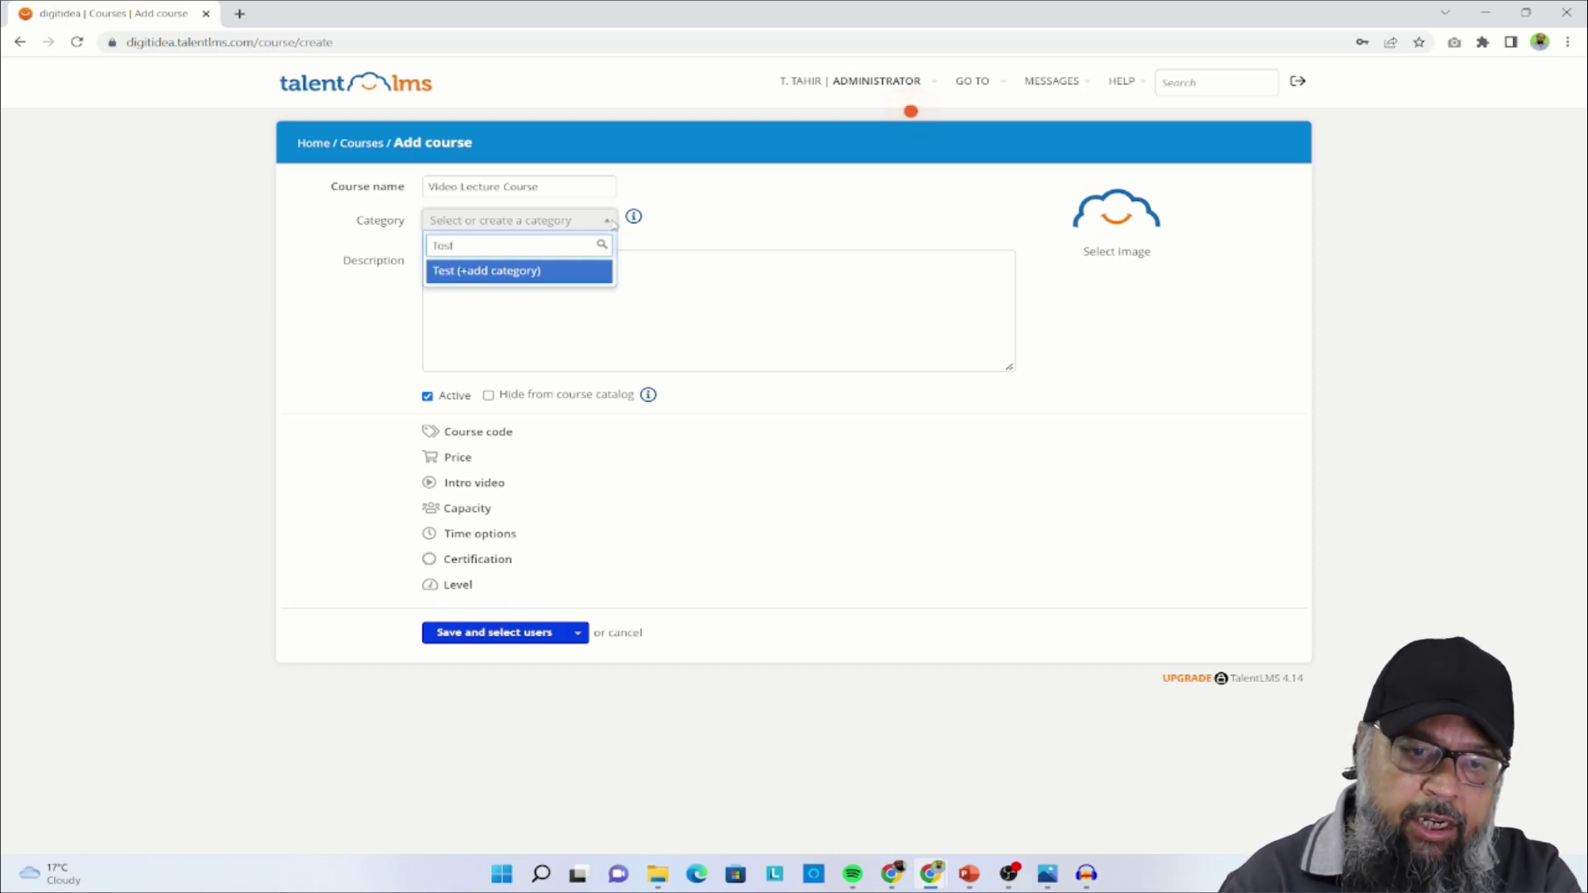
{"action": "left_click", "coordinate": [726, 282]}
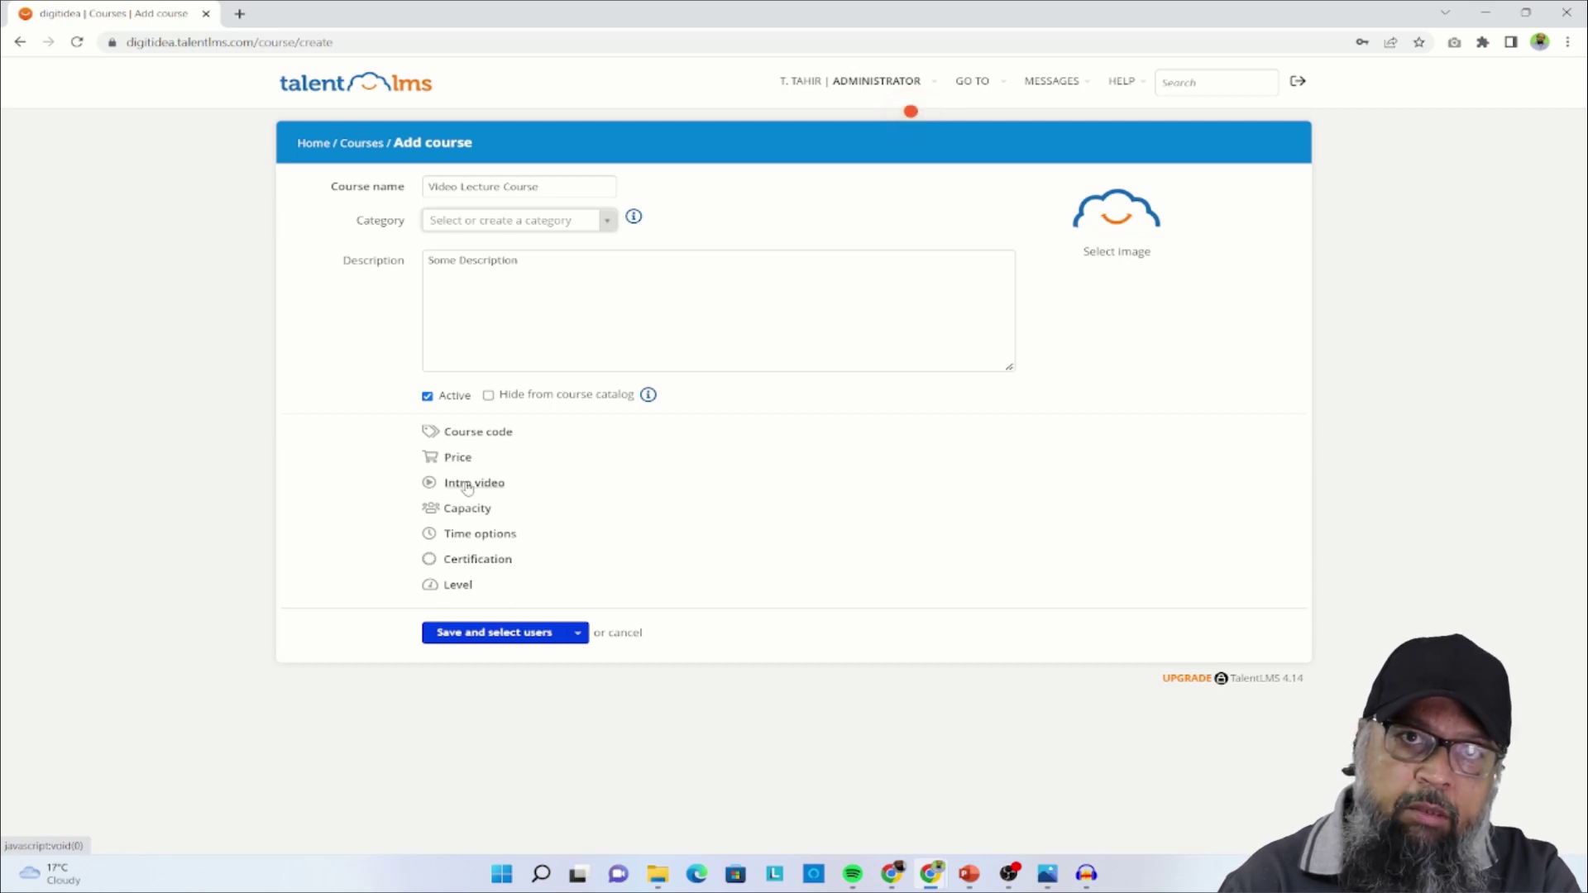
{"action": "left_click", "coordinate": [547, 649]}
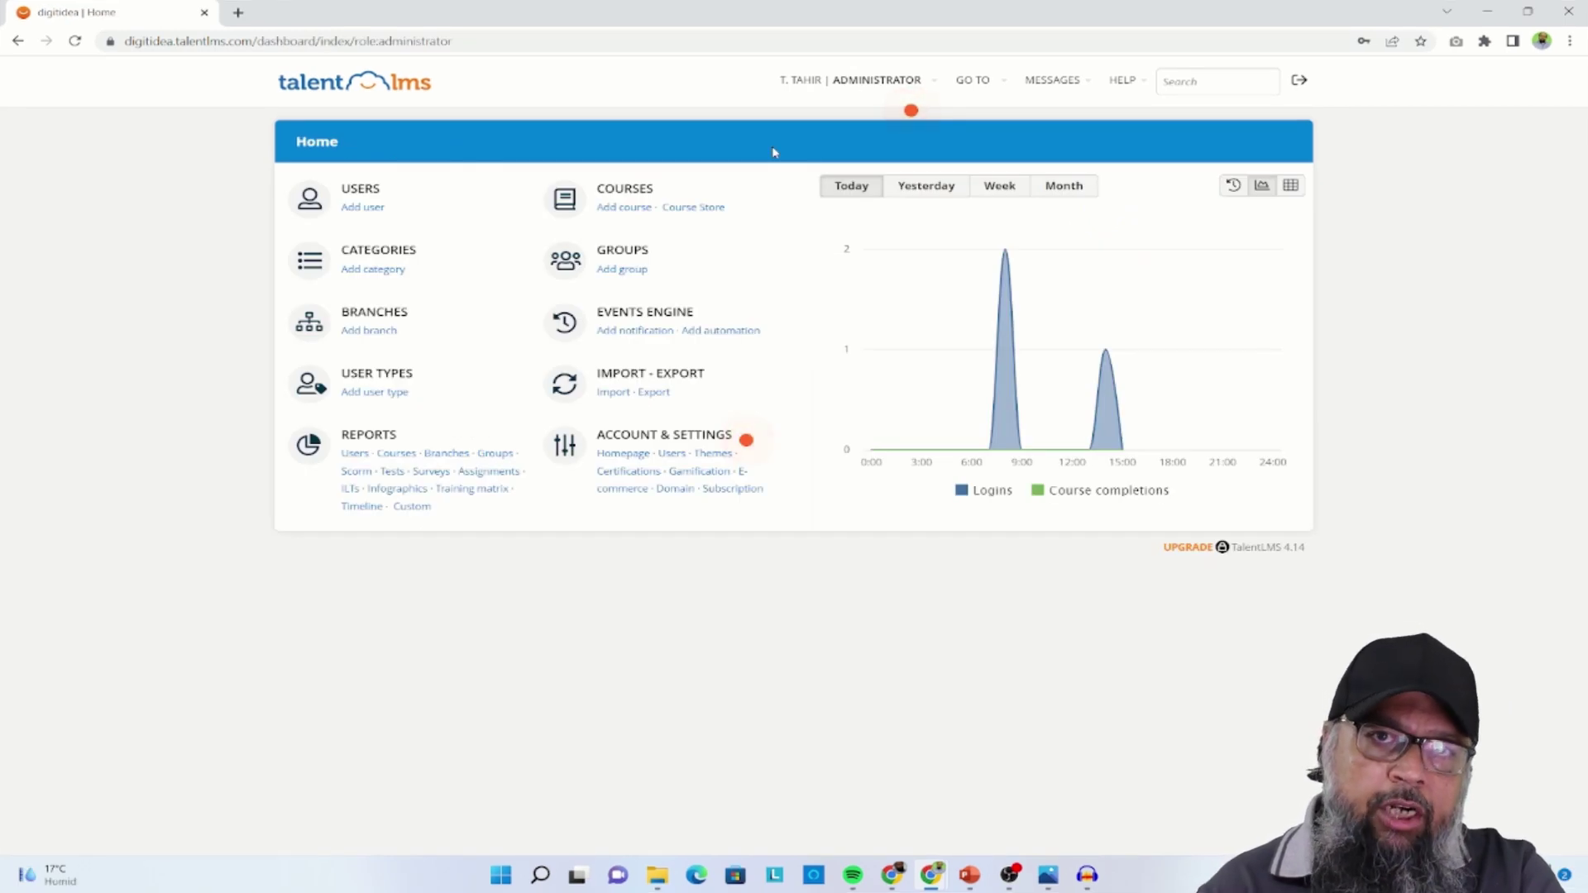
- Switch to the Instructor role, edit the Video Lecture Course, and list addable unit types
{"action": "left_click", "coordinate": [885, 80]}
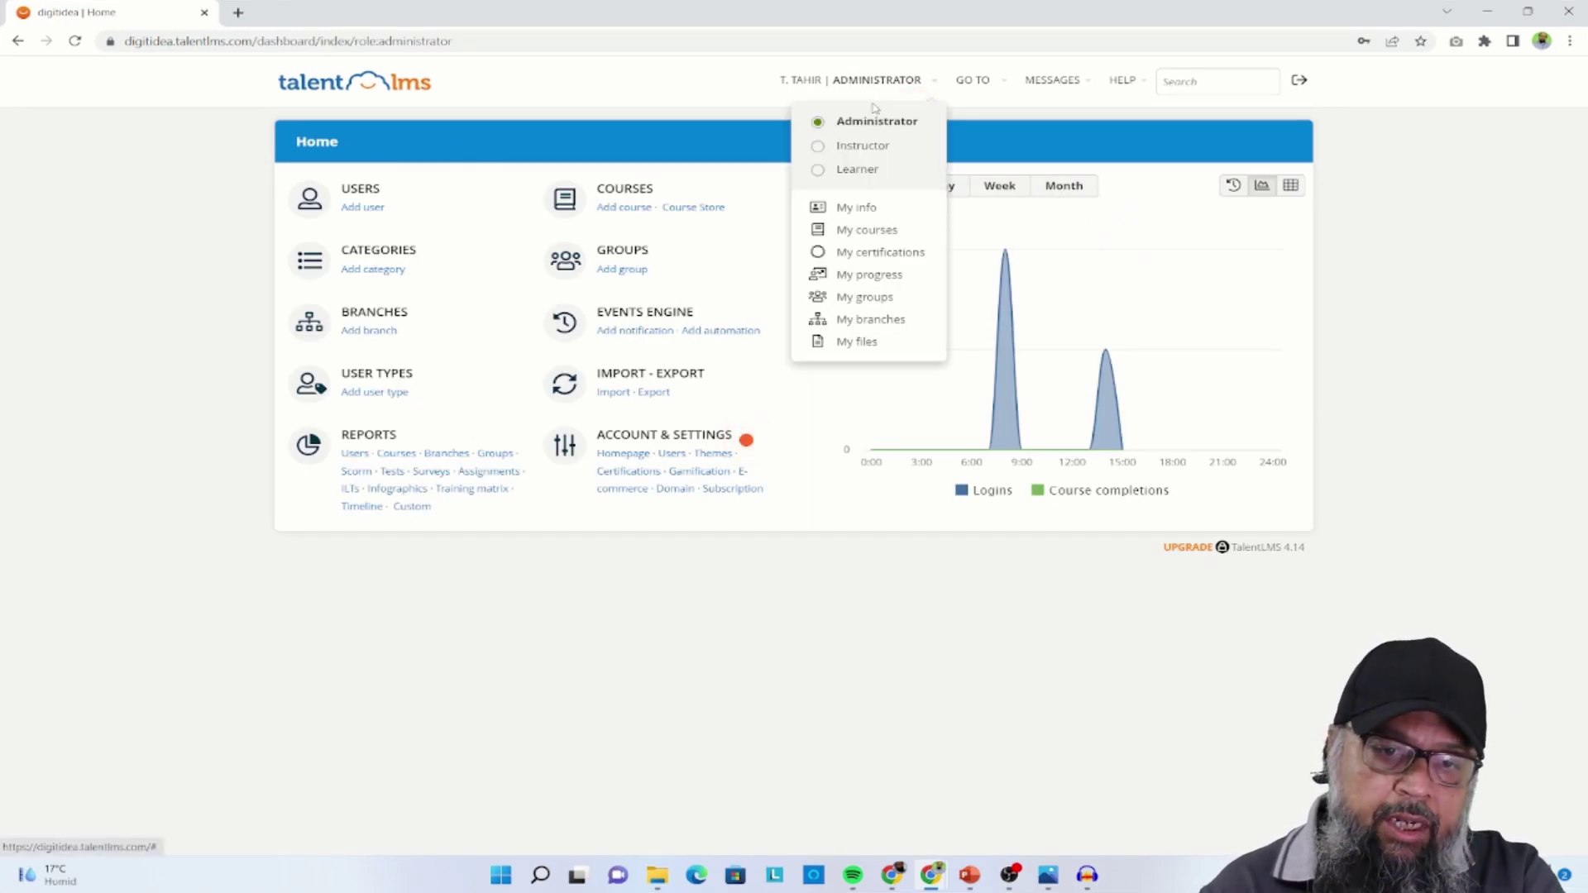
{"action": "left_click", "coordinate": [827, 153]}
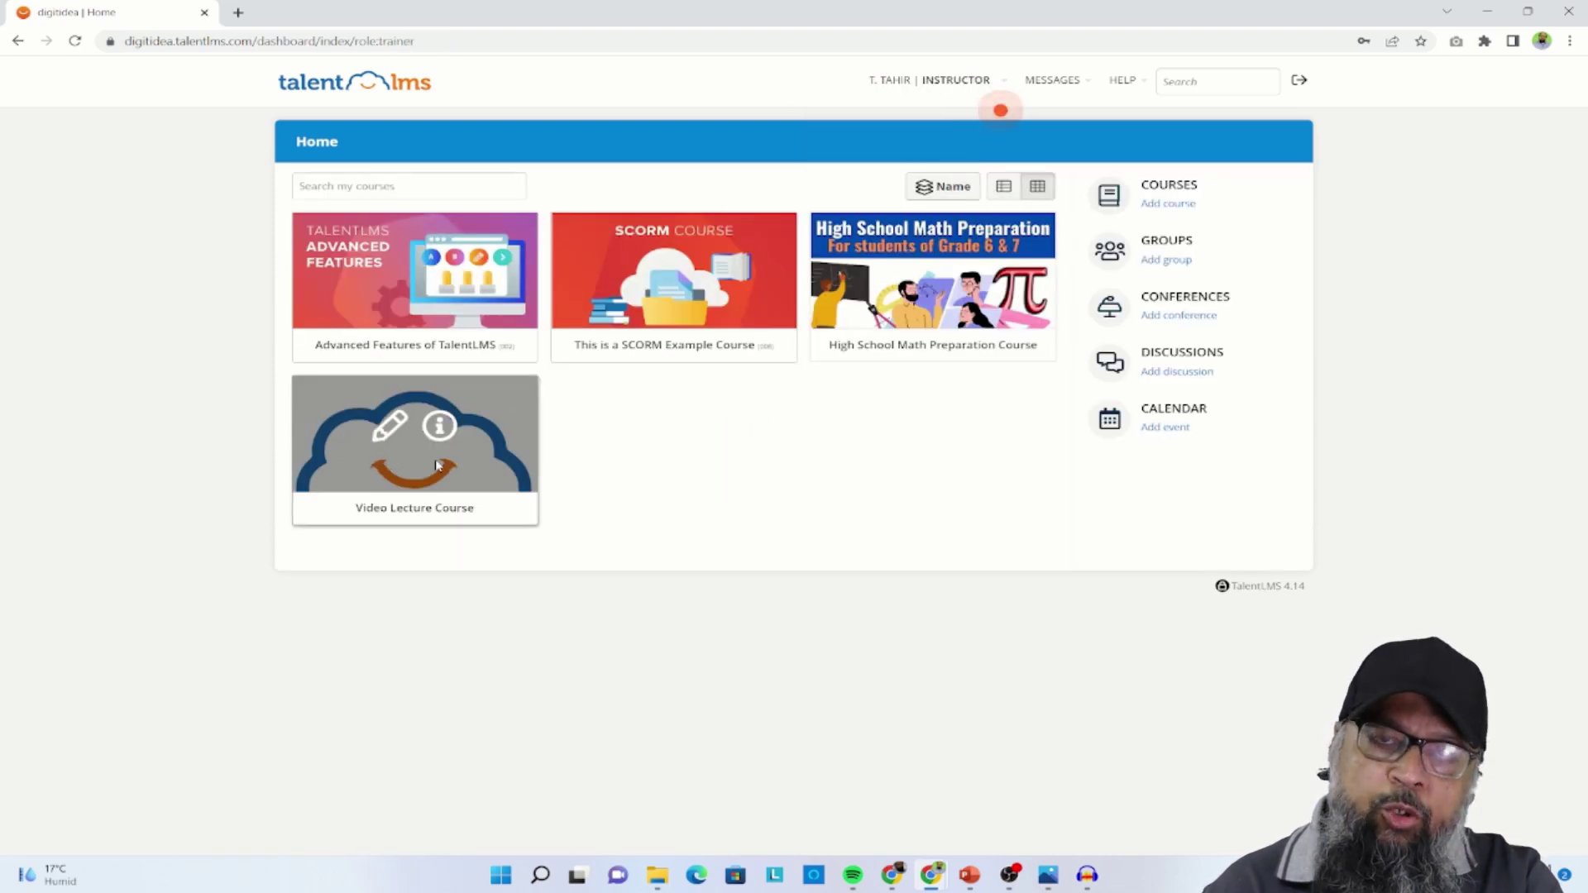
{"action": "left_click", "coordinate": [395, 426]}
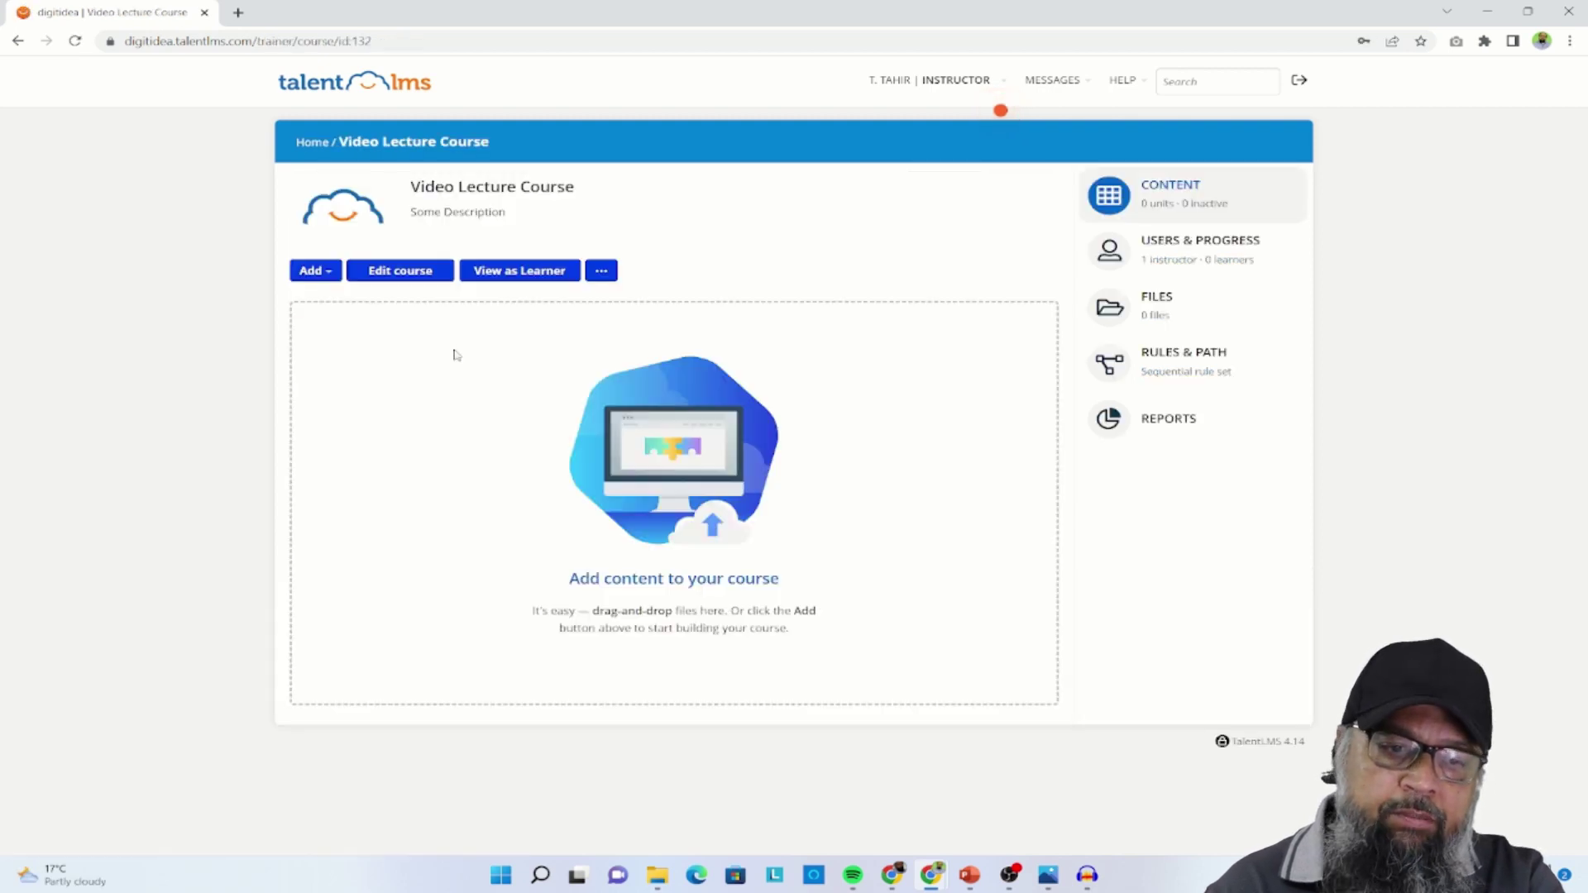
{"action": "left_click", "coordinate": [325, 273]}
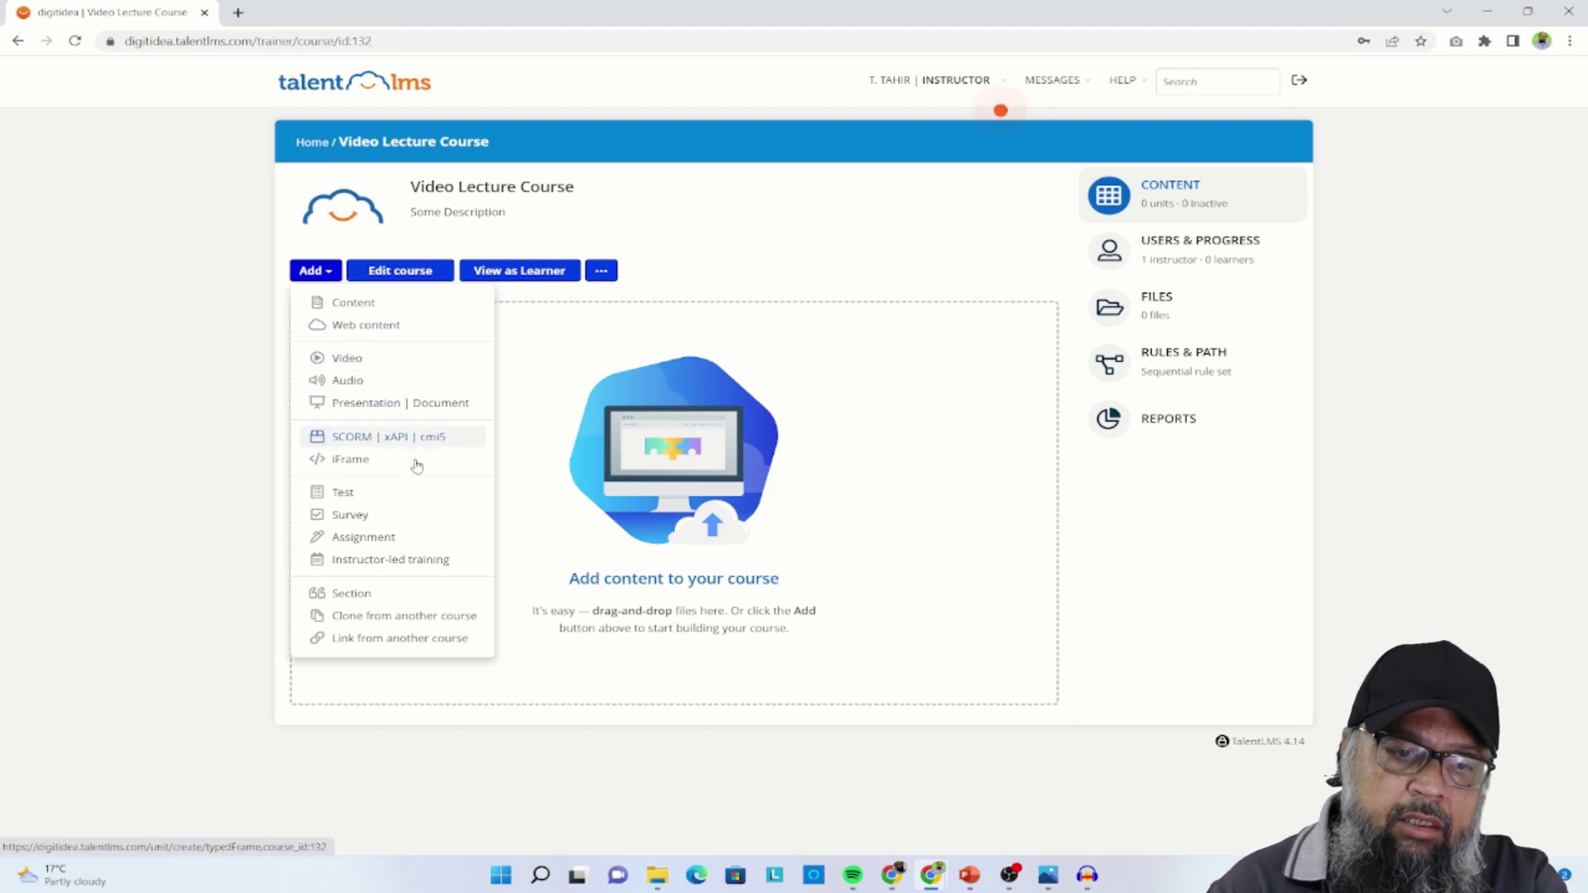
- Create a SCORM unit titled 'Unit 1' from Creating Video Lectures.zip, save it, and view it
{"action": "left_click", "coordinate": [357, 437]}
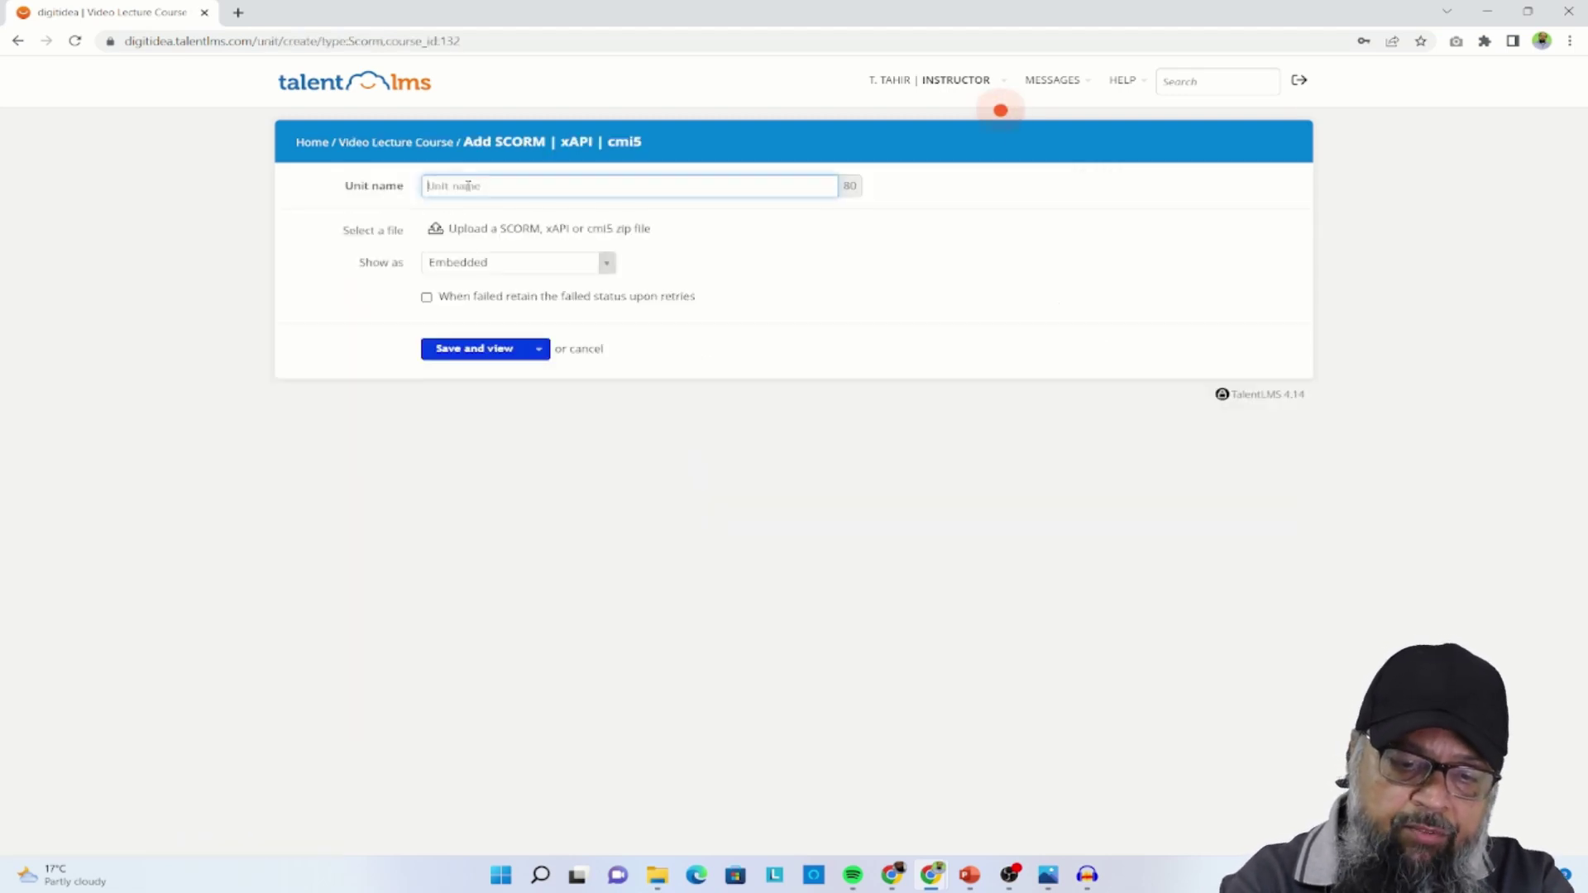
{"action": "type", "text": "Unit 1"}
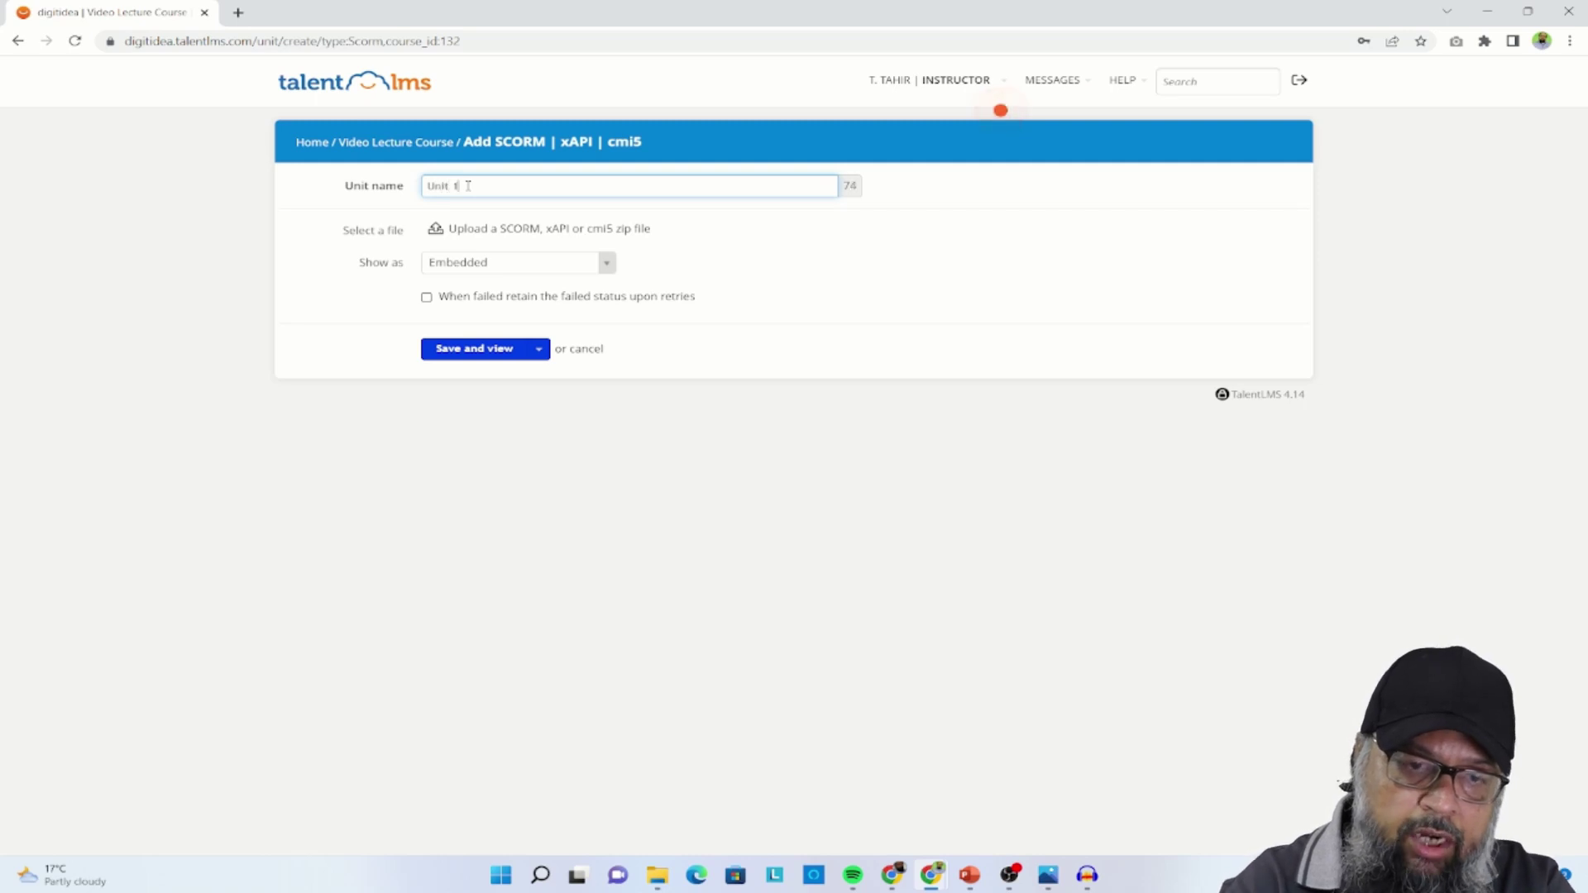
{"action": "left_click", "coordinate": [476, 236]}
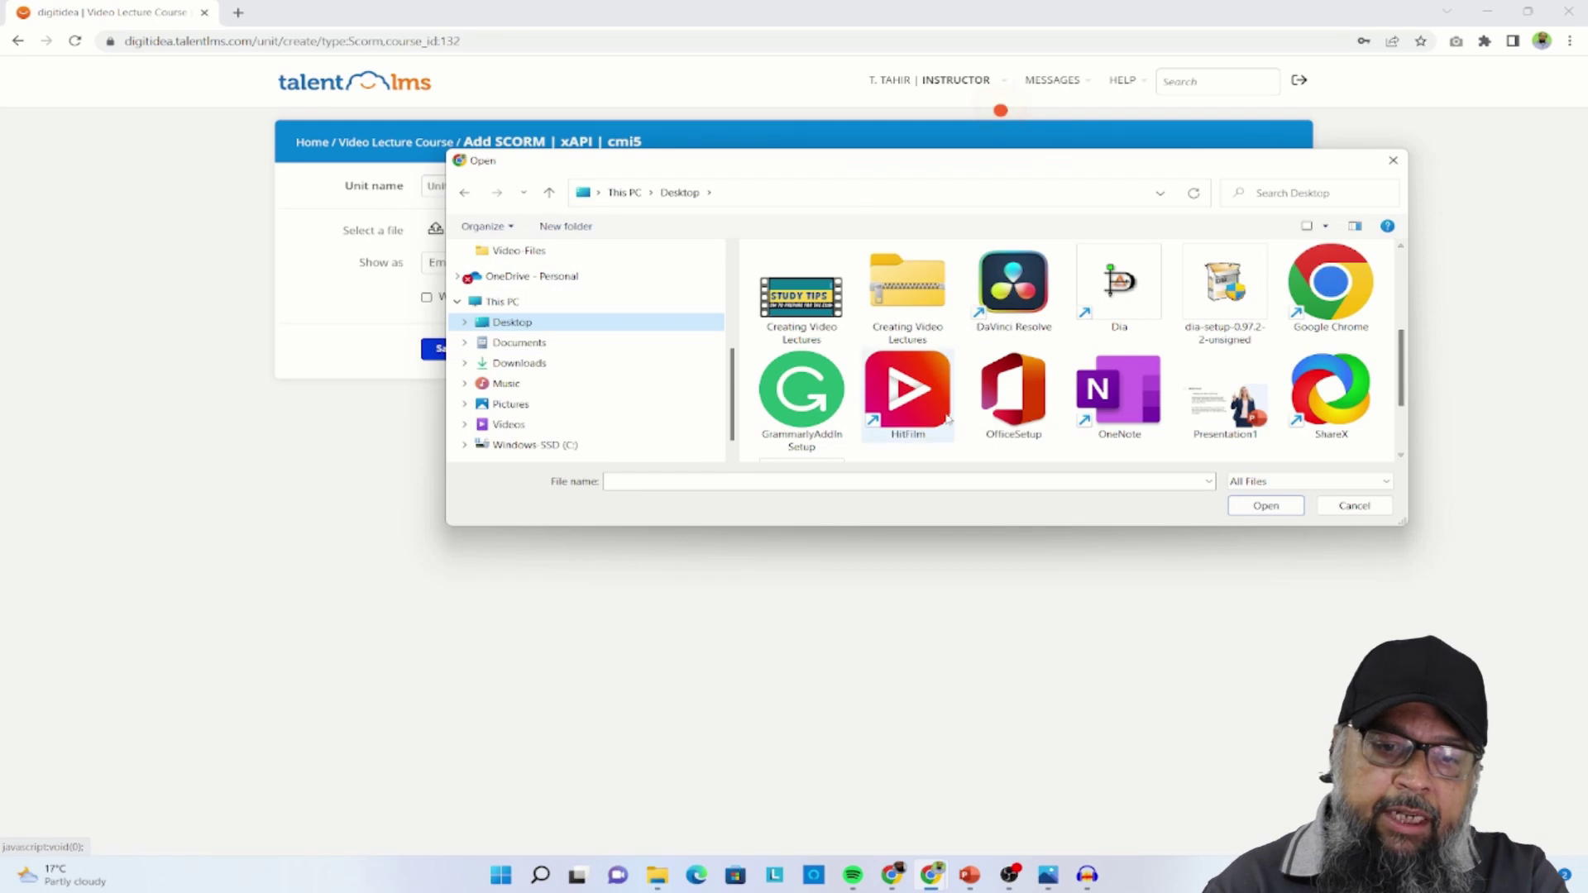
{"action": "left_click", "coordinate": [904, 313]}
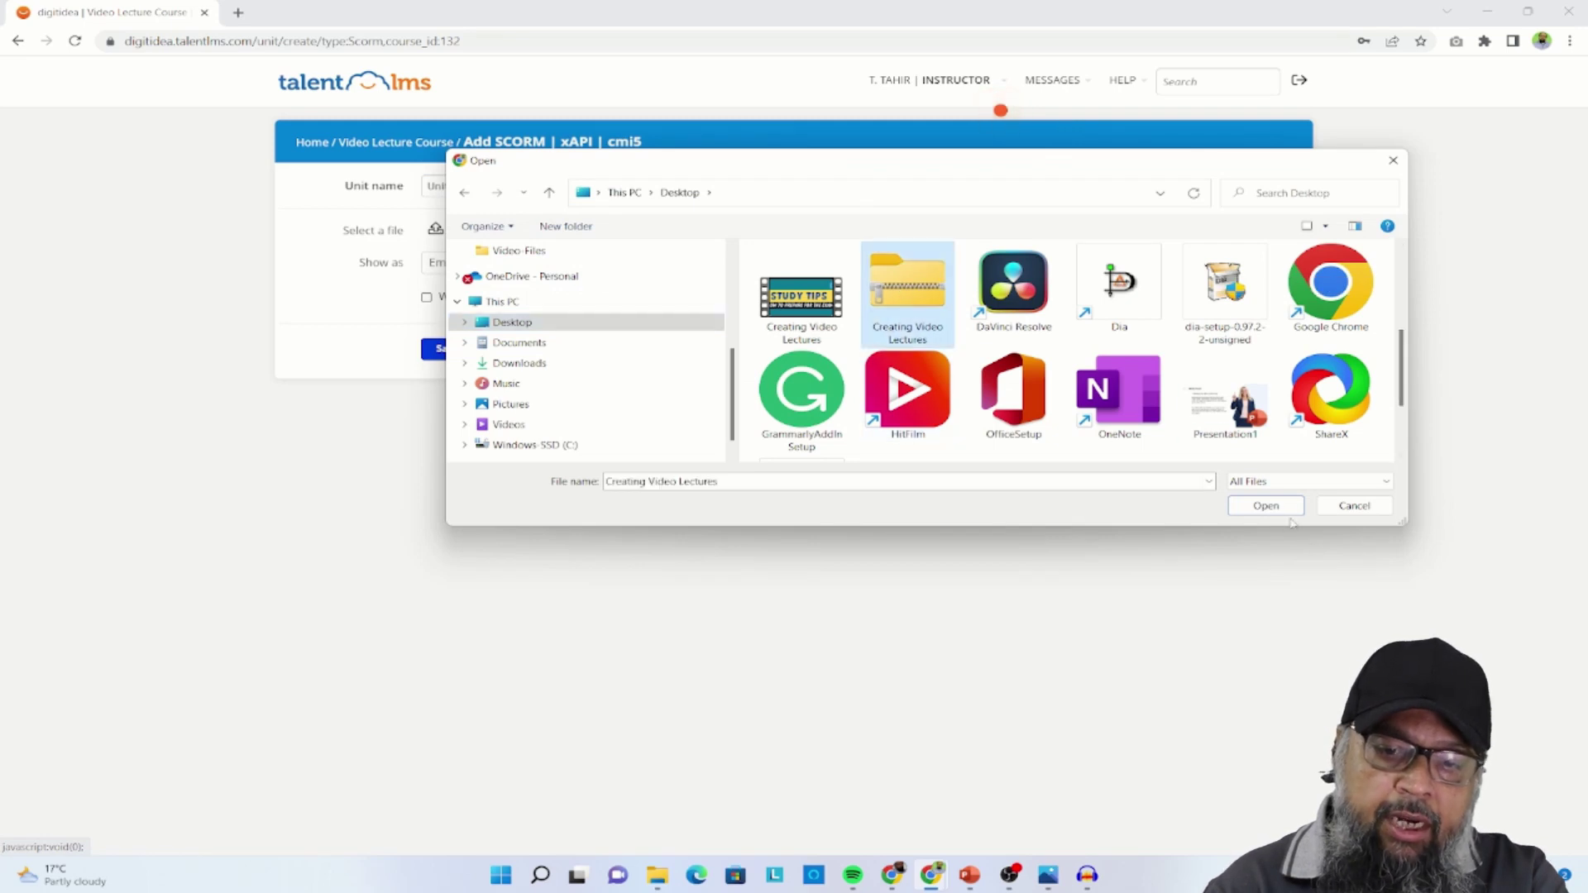
{"action": "left_click", "coordinate": [1265, 505]}
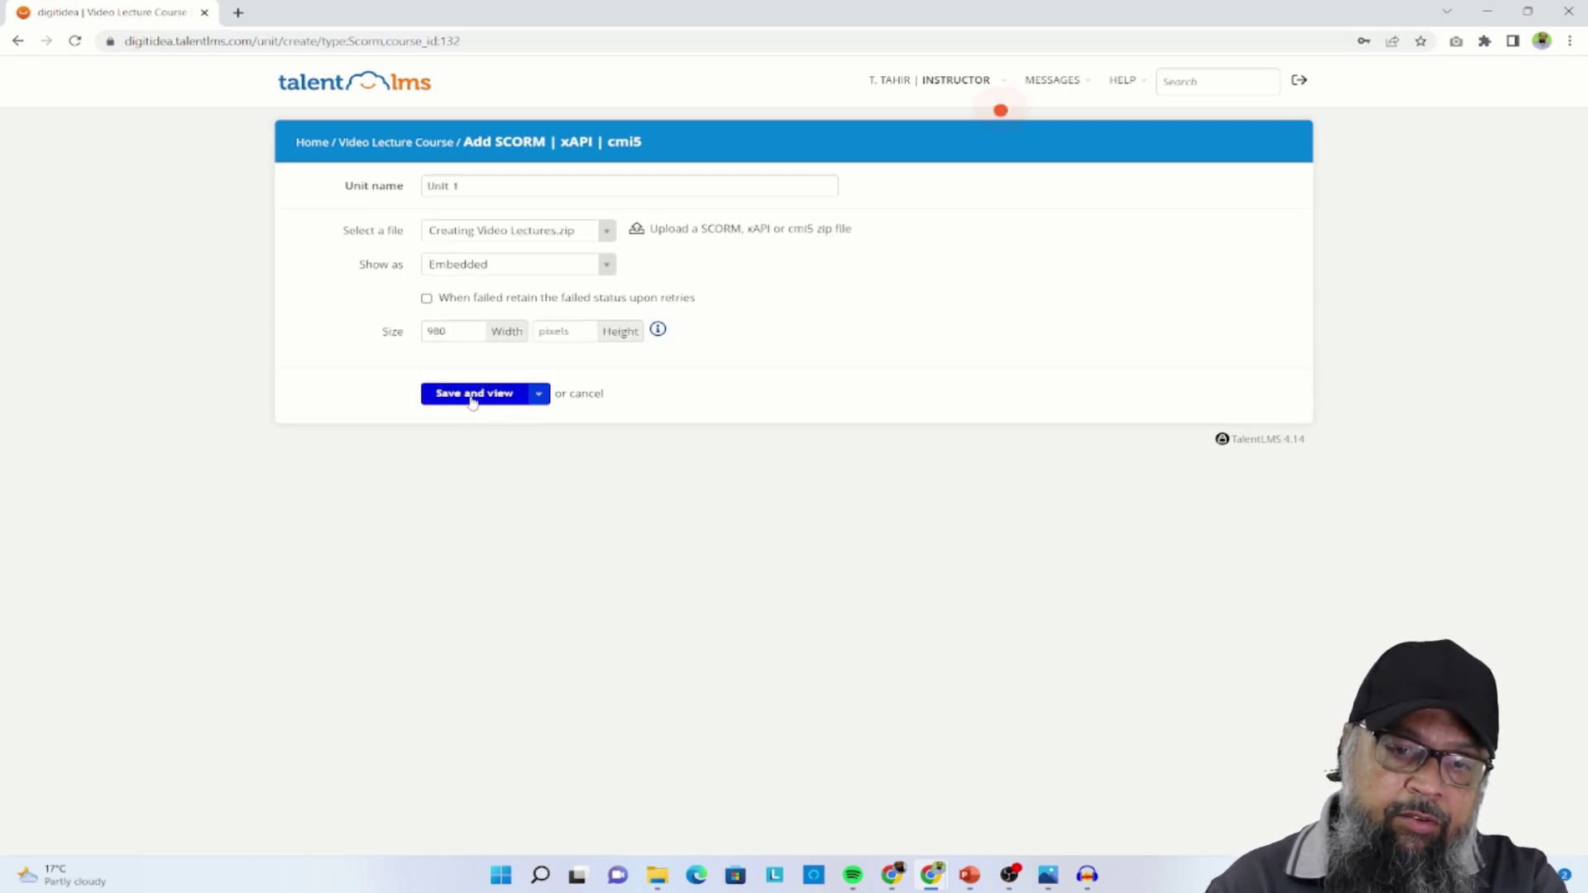
{"action": "left_click", "coordinate": [472, 394]}
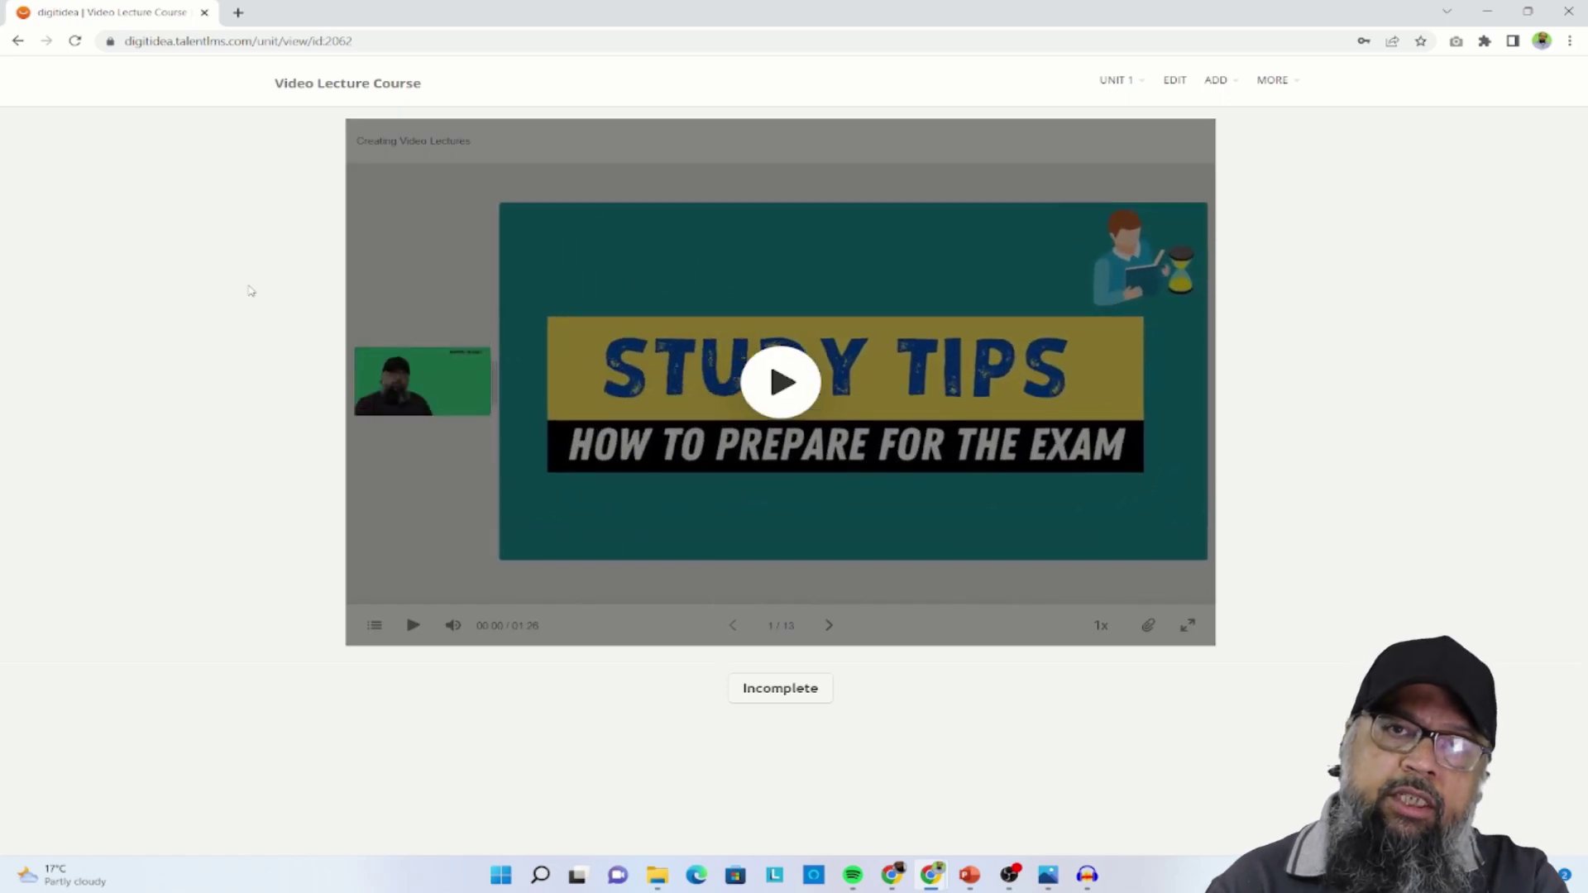
- Play the narrated lecture, skip ahead a slide, and pause at 00:51 on slide 6 of 13
{"action": "left_click", "coordinate": [868, 397]}
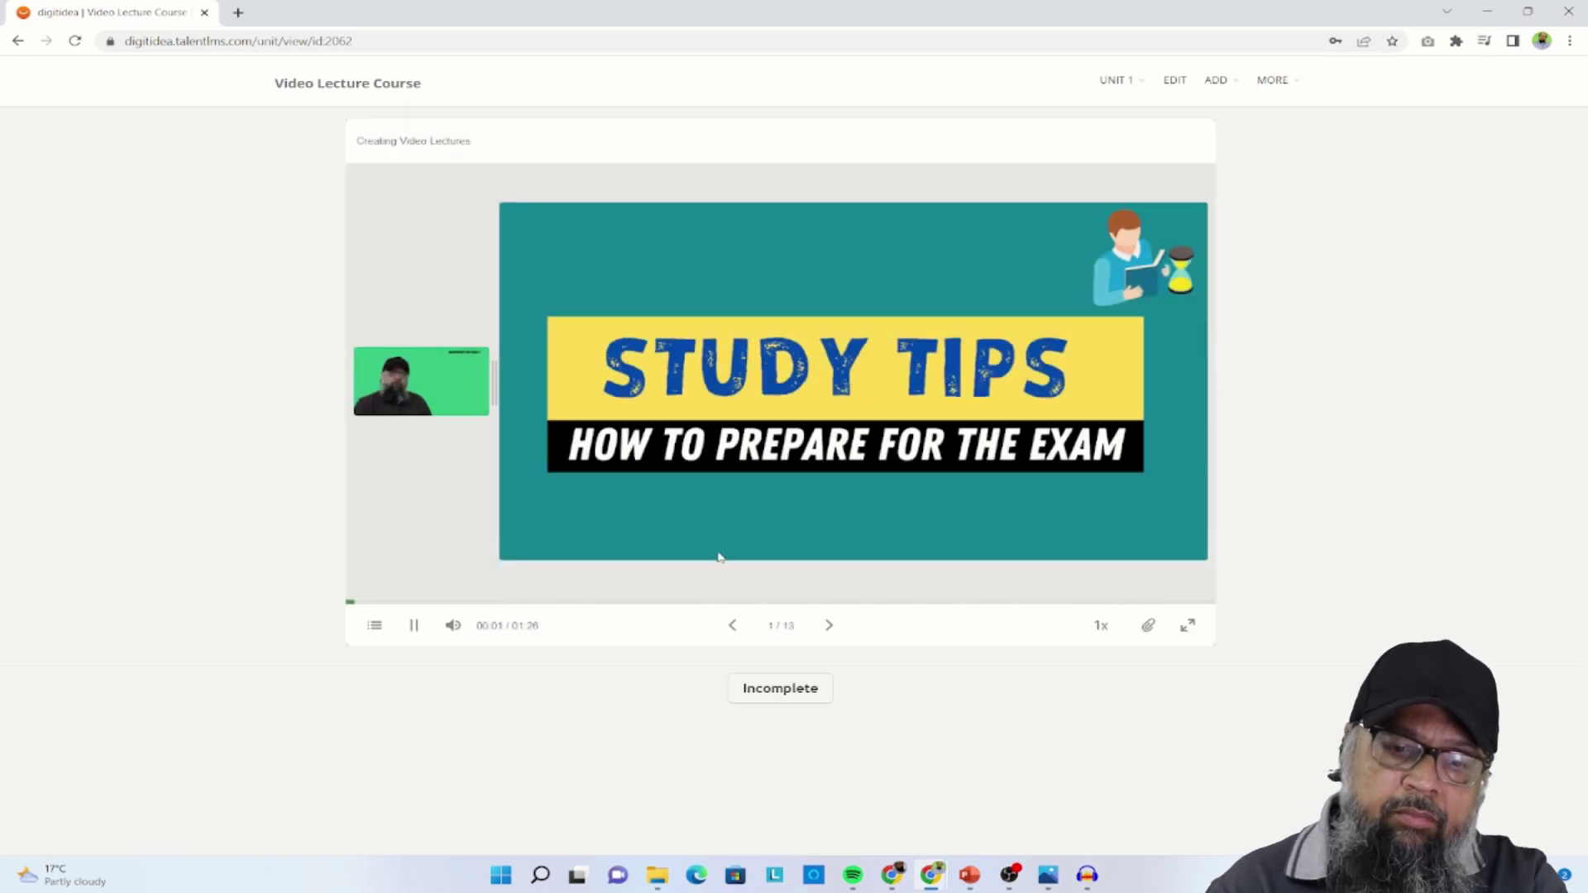
{"action": "left_click", "coordinate": [829, 628]}
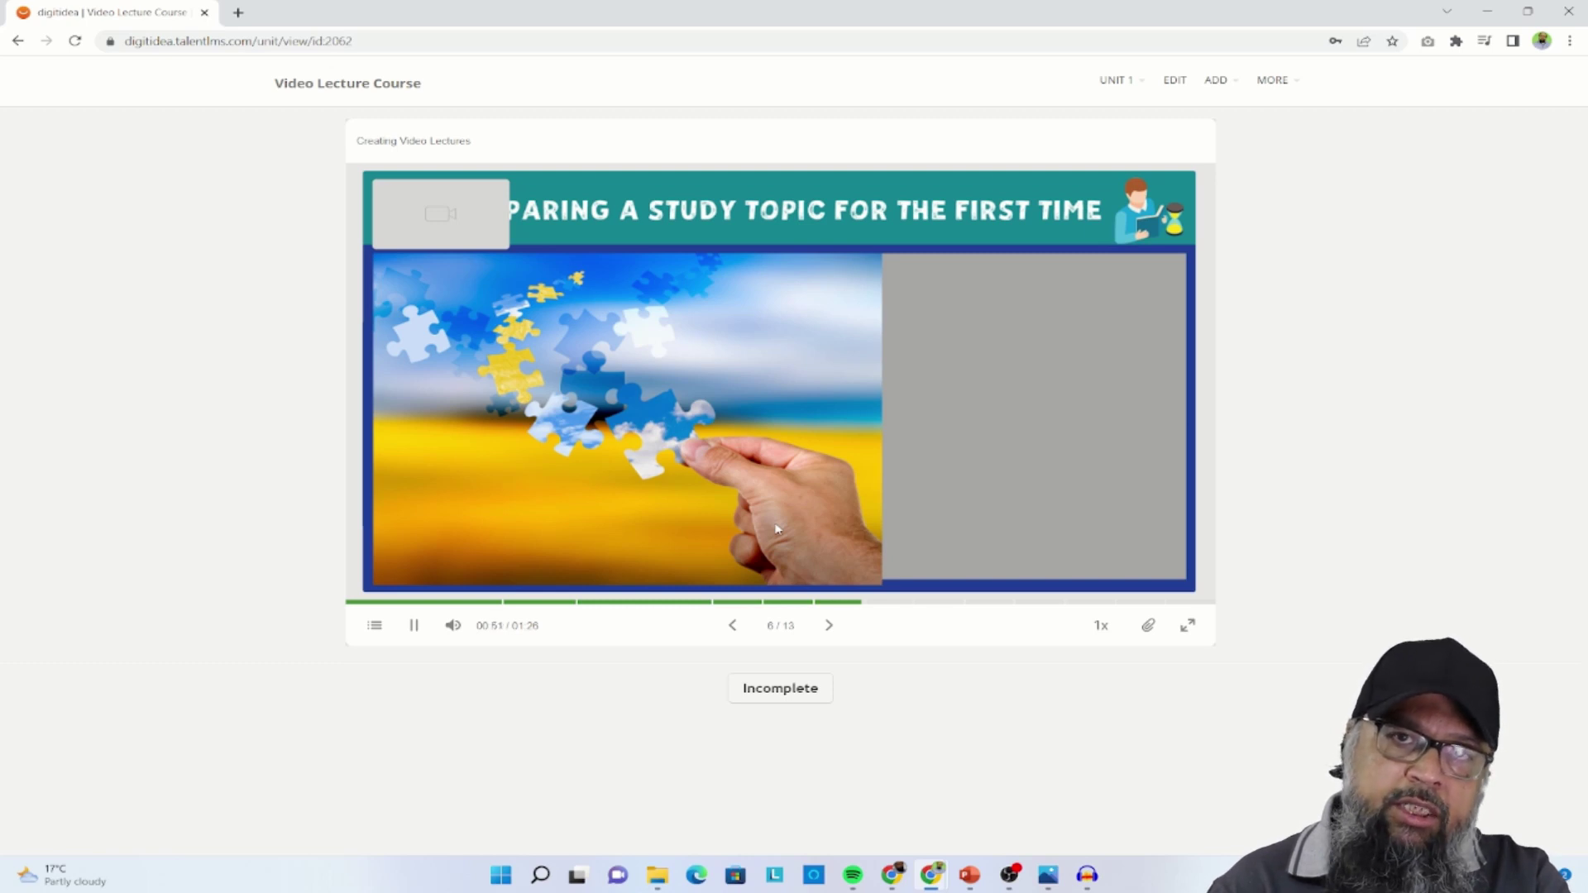
{"action": "left_click", "coordinate": [778, 529]}
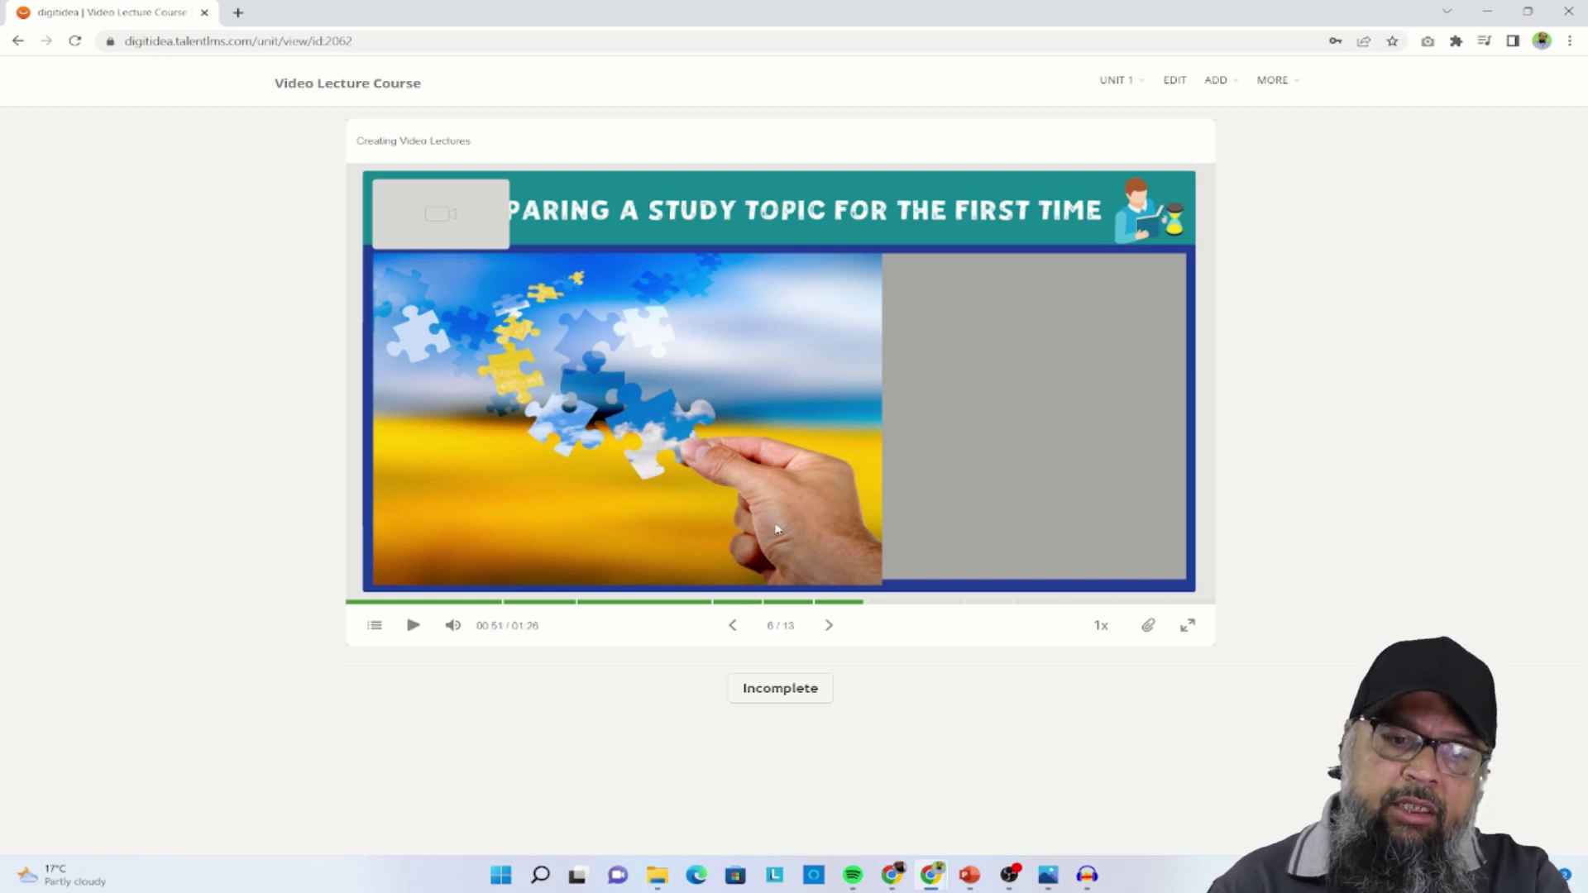